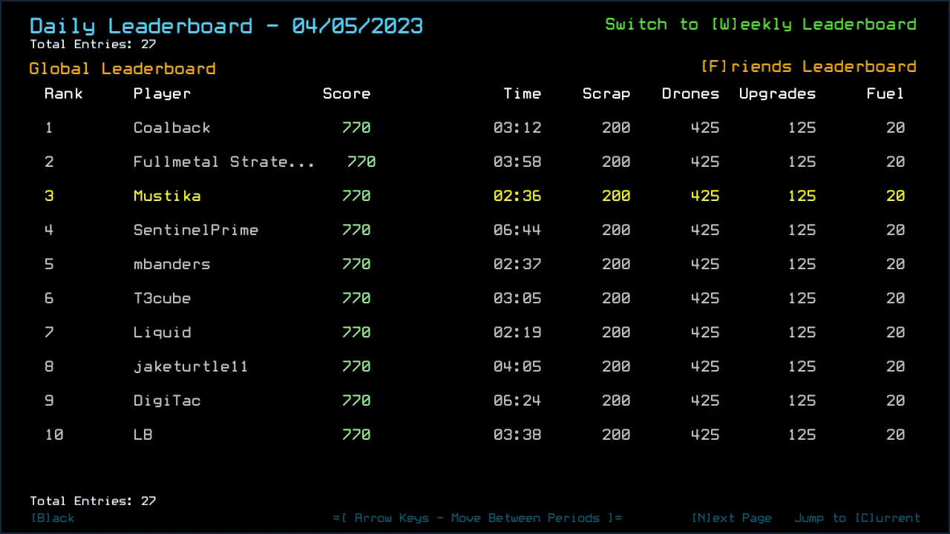
- Page through global daily ranks 11-27, then switch to the friends leaderboard
{"action": "key", "text": "n"}
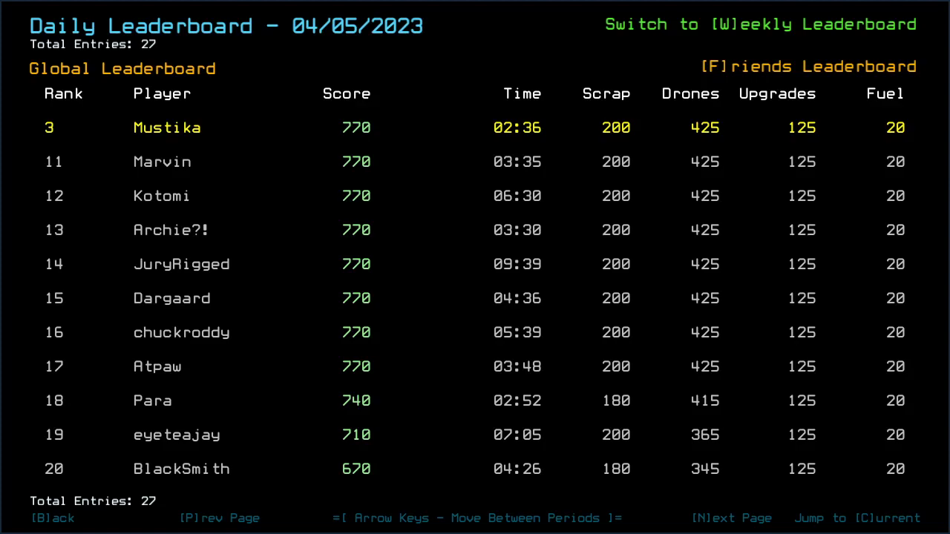
{"action": "key", "text": "n"}
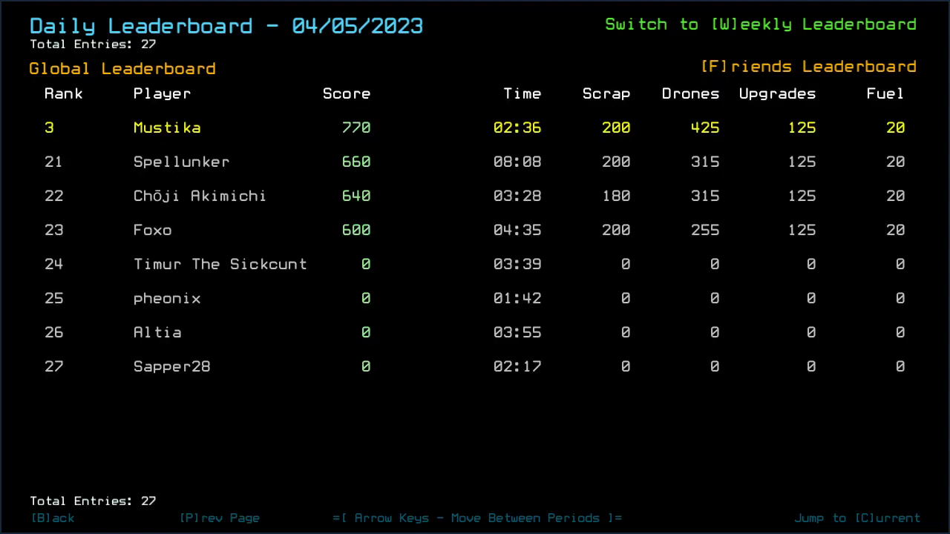
{"action": "key", "text": "f"}
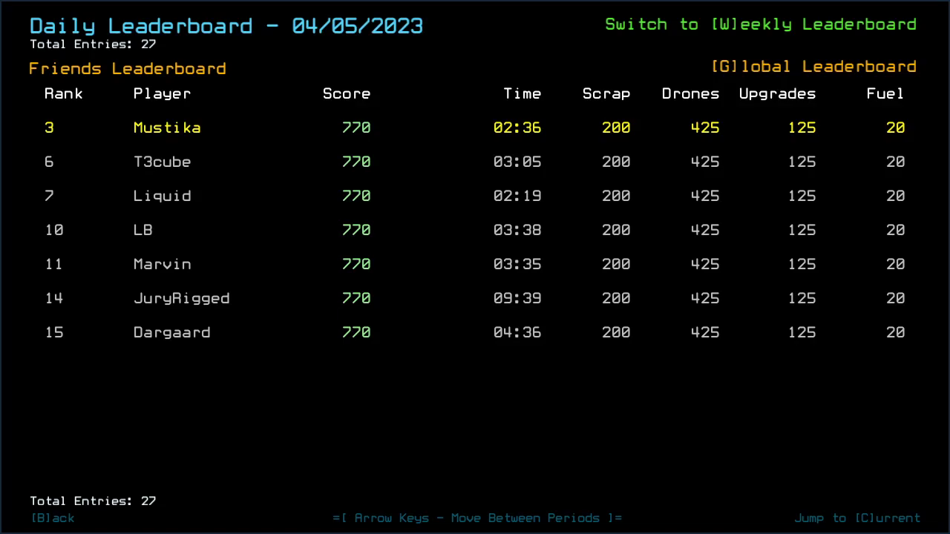
- View the modded daily rankings, check the next day, and return to 04/05/2023
{"action": "key", "text": "b"}
{"action": "key", "text": "m"}
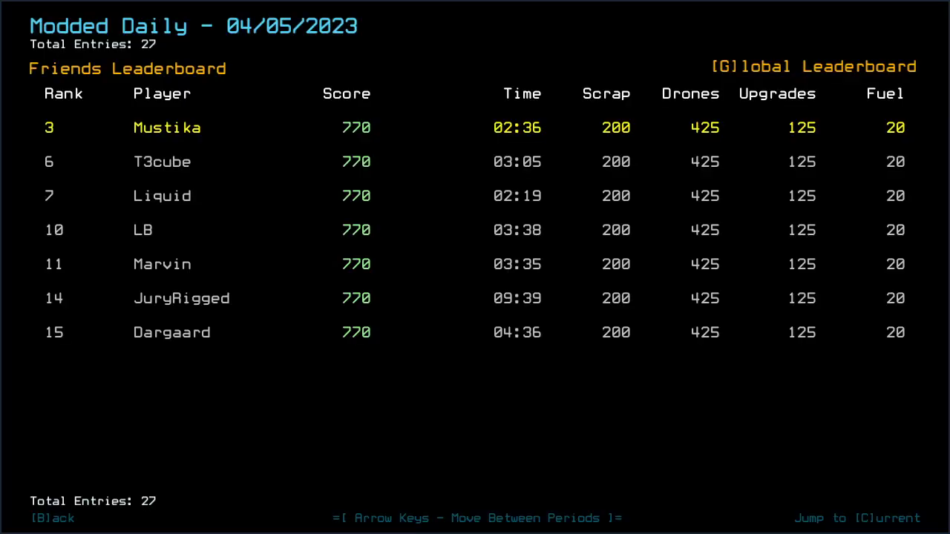
{"action": "key", "text": "Left"}
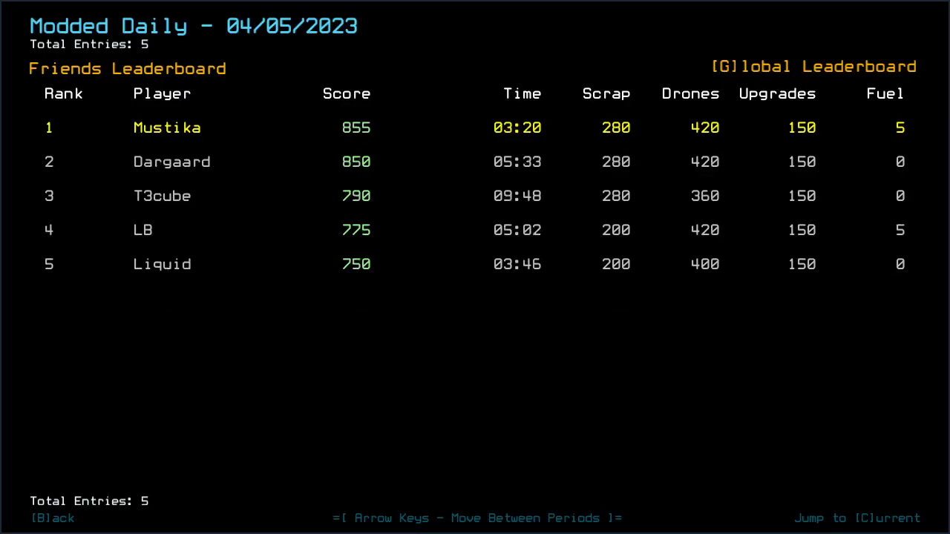
{"action": "key", "text": "Right"}
{"action": "key", "text": "Left"}
- Leave the leaderboard and start the Daily Challenge run
{"action": "key", "text": "b"}
{"action": "key", "text": "d"}
{"action": "key", "text": "Return"}
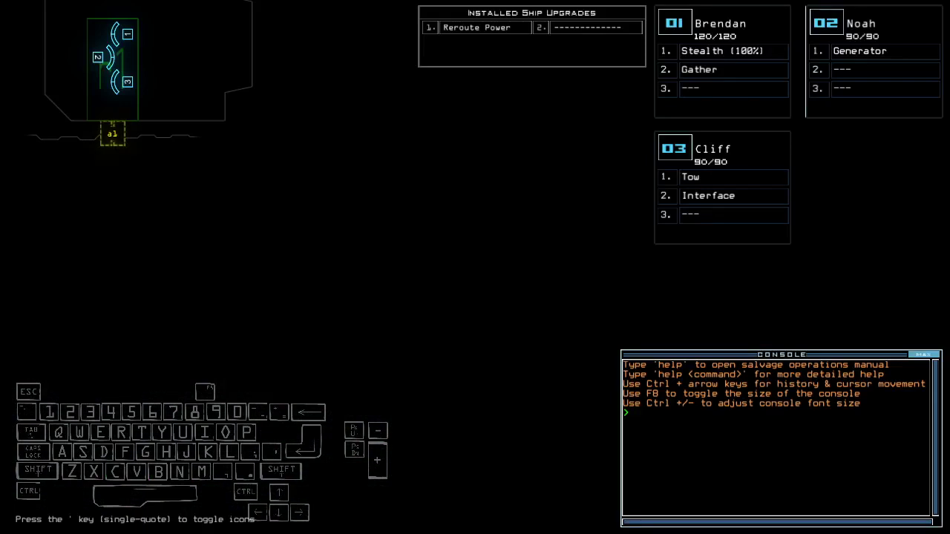
{"action": "key", "text": "x"}
{"action": "key", "text": "space"}
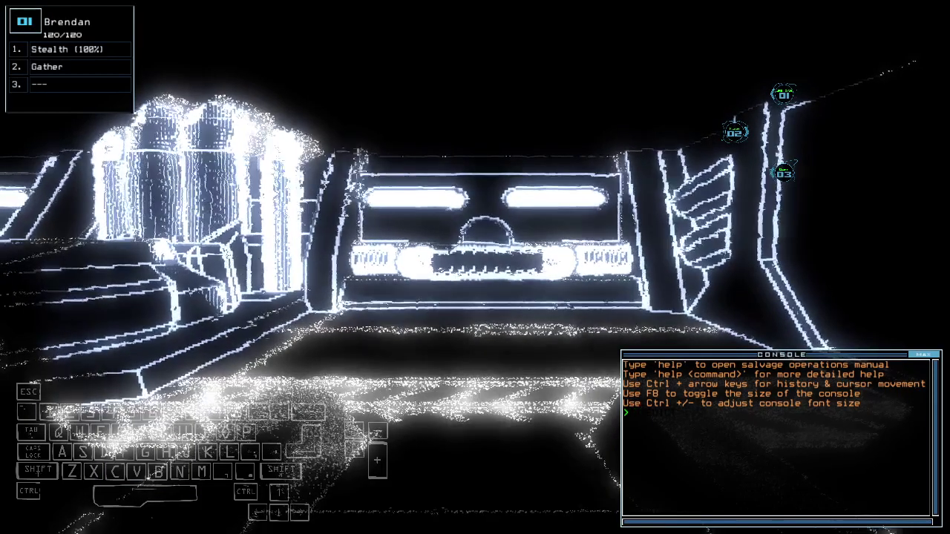
{"action": "key", "text": "space"}
{"action": "key", "text": "3"}
{"action": "key", "text": "space"}
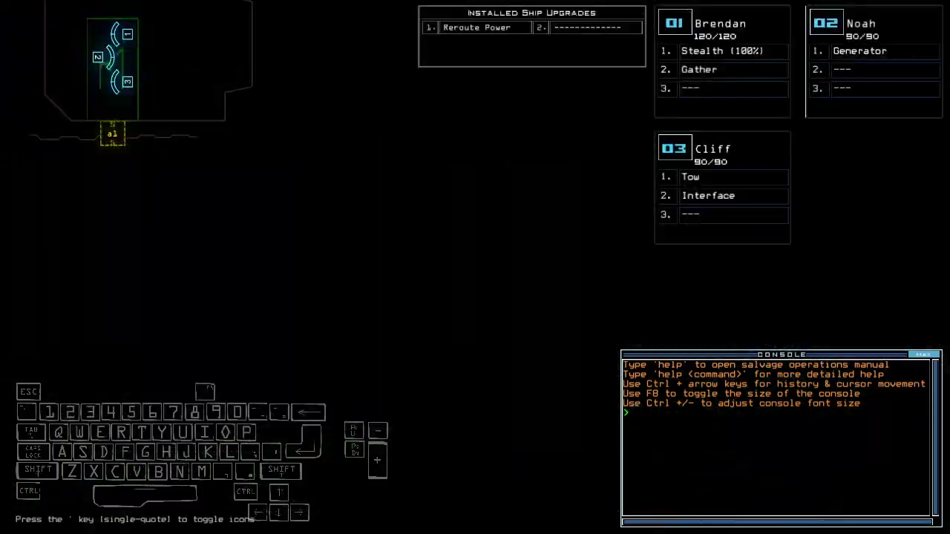
{"action": "key", "text": "1"}
{"action": "key", "text": "space"}
{"action": "key", "text": "1"}
{"action": "key", "text": "3"}
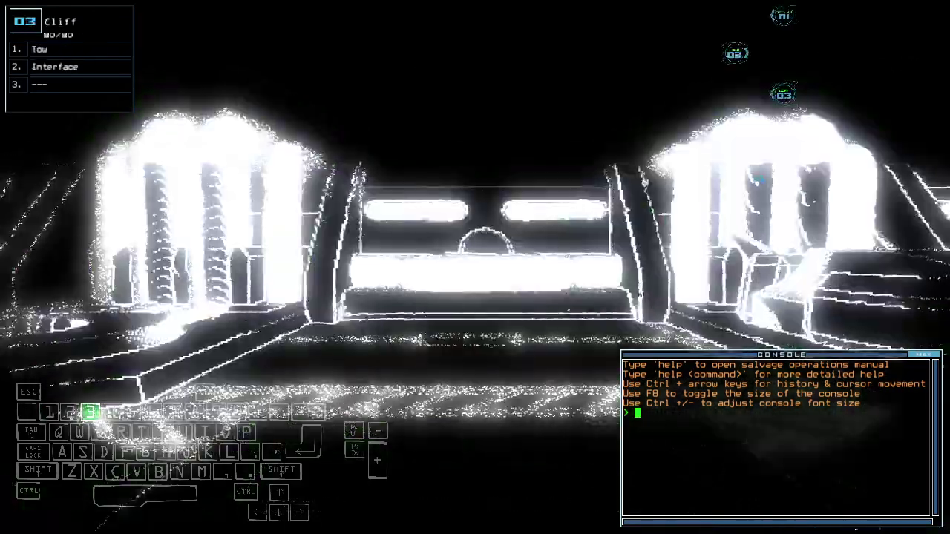
{"action": "key", "text": "3"}
{"action": "key", "text": "3"}
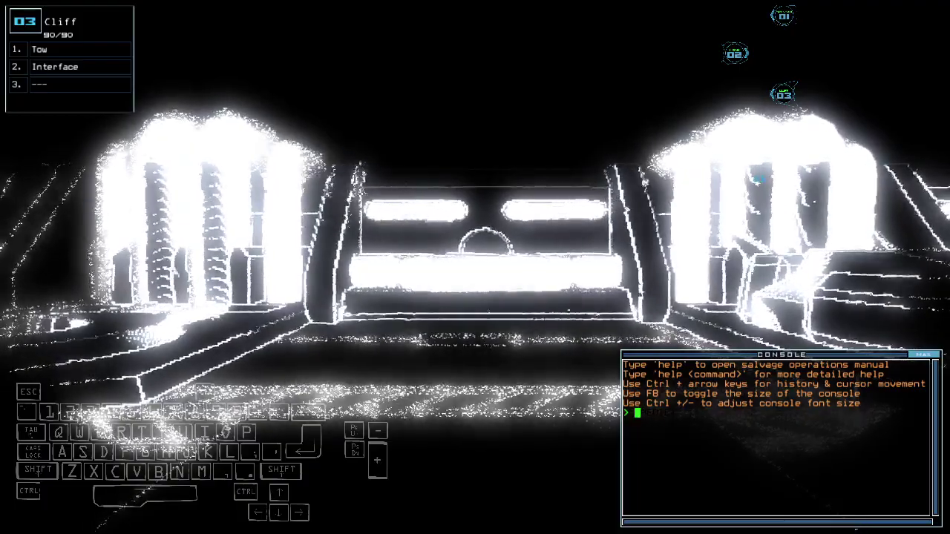
{"action": "key", "text": "space"}
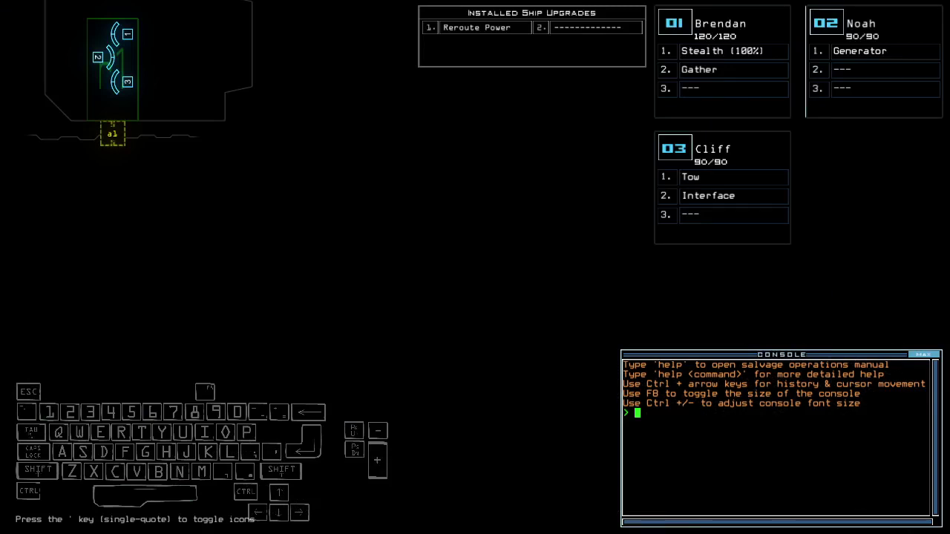
{"action": "key", "text": "Left"}
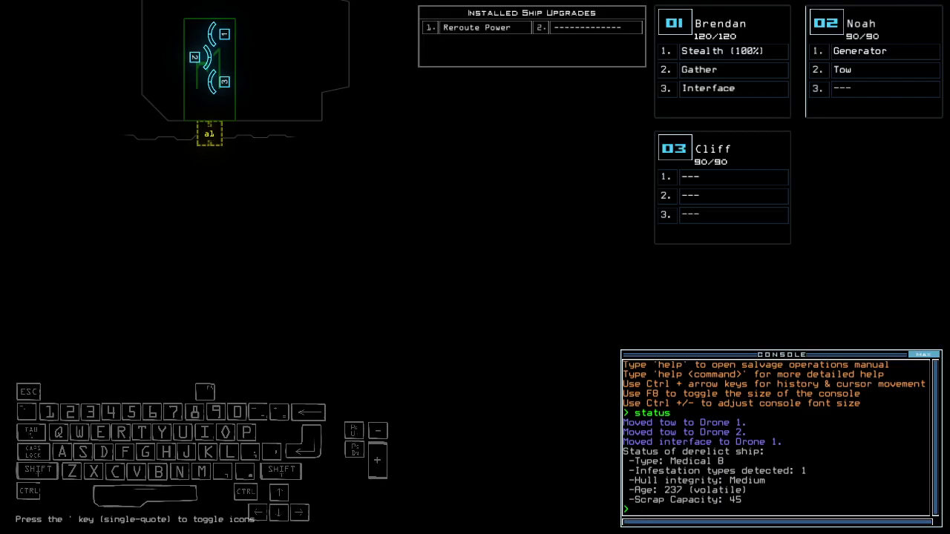
- Cycle through Brendan's, Cliff's and Noah's cameras, nudging each drone, ending on Brendan
{"action": "key", "text": "1"}
{"action": "key", "text": "Up"}
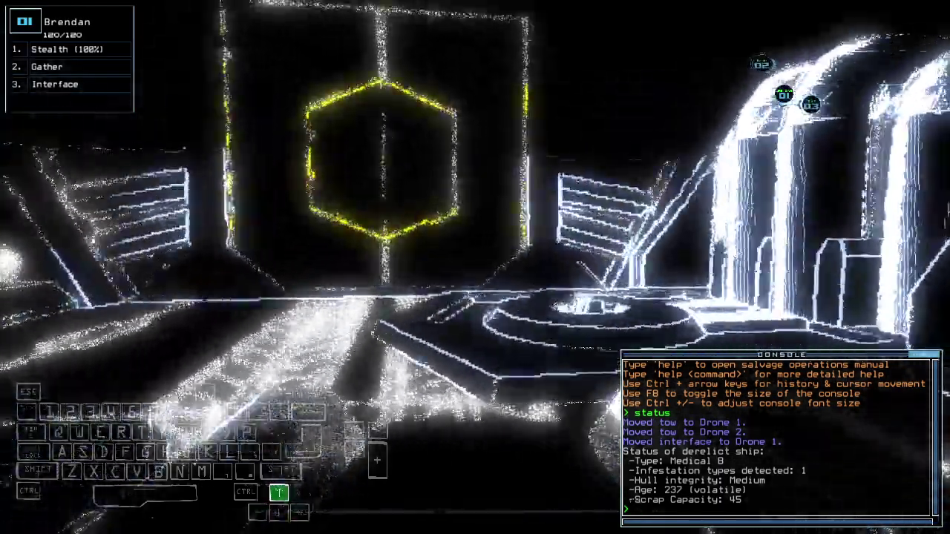
{"action": "key", "text": "Up"}
{"action": "key", "text": "2"}
{"action": "key", "text": "3"}
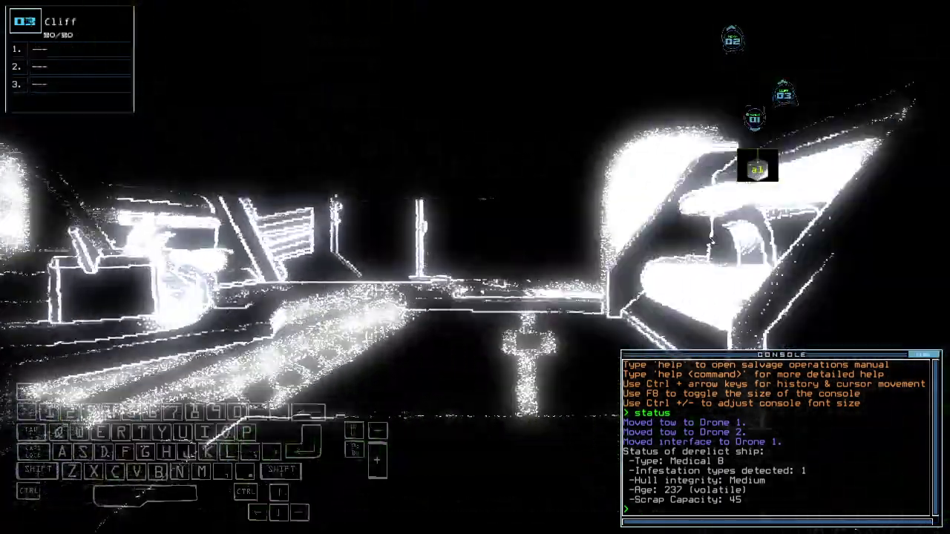
{"action": "key", "text": "Left"}
{"action": "key", "text": "Left"}
{"action": "key", "text": "2"}
{"action": "key", "text": "Right"}
{"action": "key", "text": "Up"}
{"action": "key", "text": "1"}
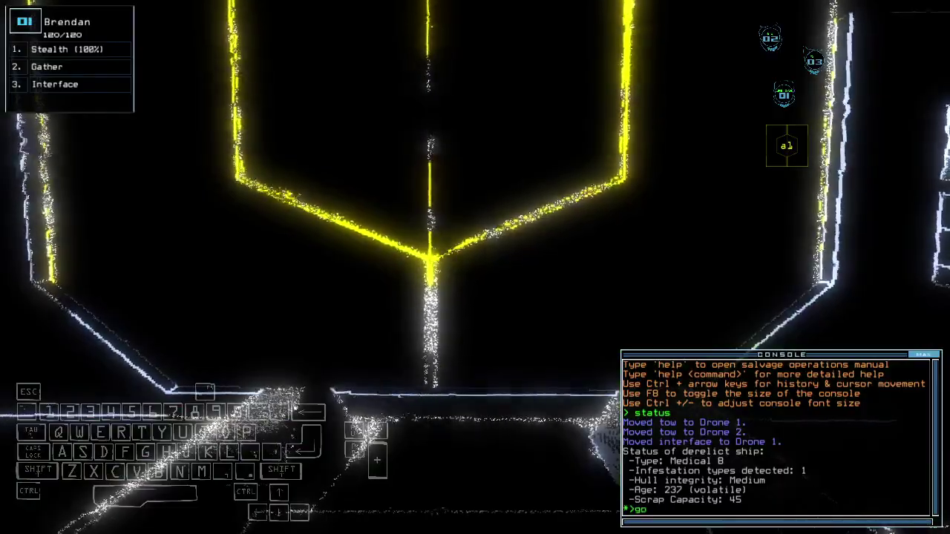
- Start the mission, open doors to r1, and send the towing drone 2 back to r1
{"action": "key", "text": "Return"}
{"action": "key", "text": "Up"}
{"action": "key", "text": "Up"}
{"action": "key", "text": "Up"}
{"action": "key", "text": "Up"}
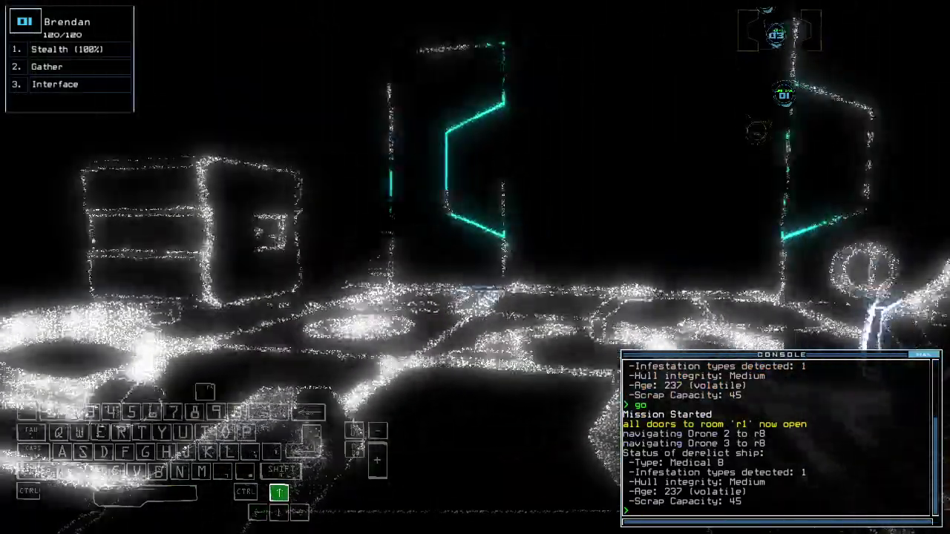
{"action": "key", "text": "Left"}
{"action": "type", "text": "tow 2"}
{"action": "key", "text": "Return"}
{"action": "key", "text": "Up"}
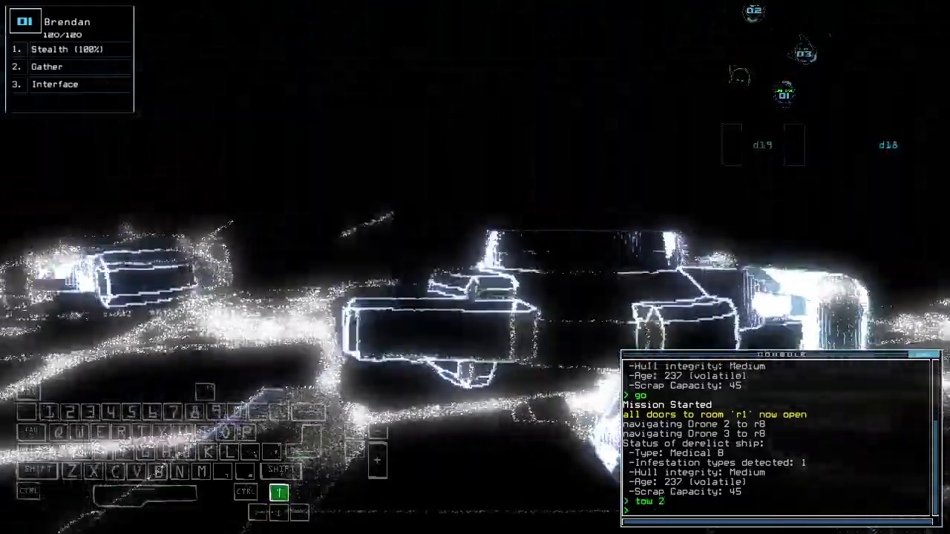
{"action": "key", "text": "Up"}
{"action": "type", "text": "back 2"}
{"action": "key", "text": "Return"}
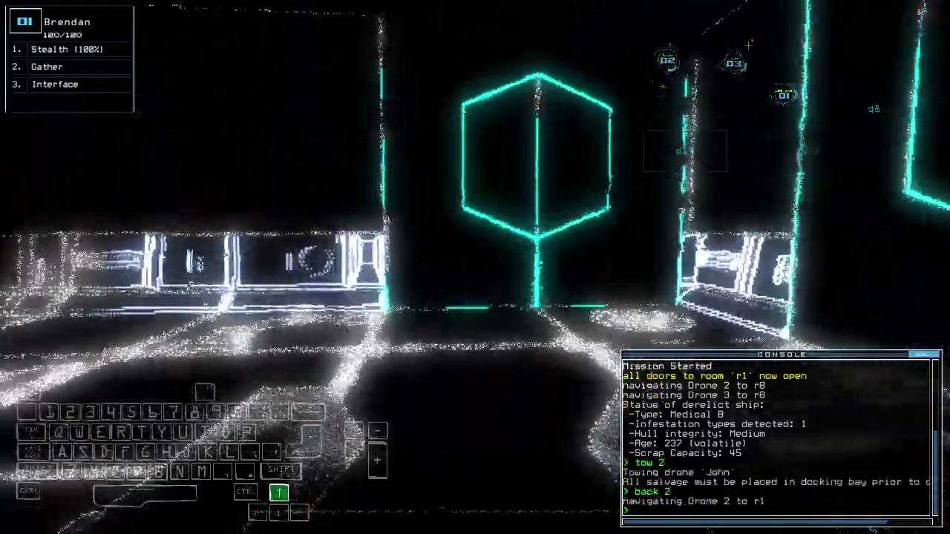
{"action": "key", "text": "Left"}
- Have Noah stop towing, swap a shield into his third slot, and activate it
{"action": "key", "text": "Tab"}
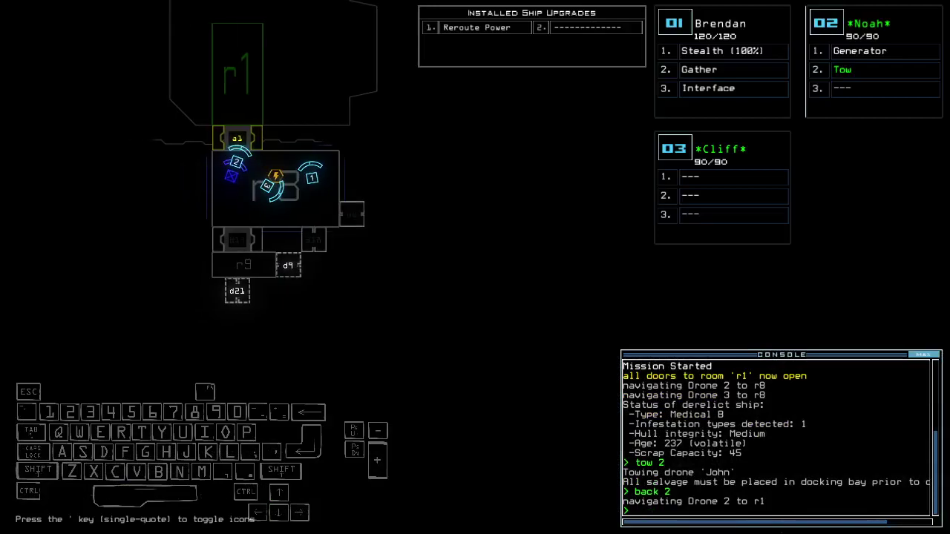
{"action": "key", "text": "2"}
{"action": "key", "text": "Up"}
{"action": "type", "text": "tow"}
{"action": "key", "text": "Left"}
{"action": "key", "text": "Return"}
{"action": "key", "text": "Return"}
{"action": "type", "text": "swap"}
{"action": "key", "text": "Return"}
{"action": "key", "text": "Return"}
{"action": "type", "text": "sh"}
{"action": "key", "text": "Return"}
{"action": "type", "text": "generator"}
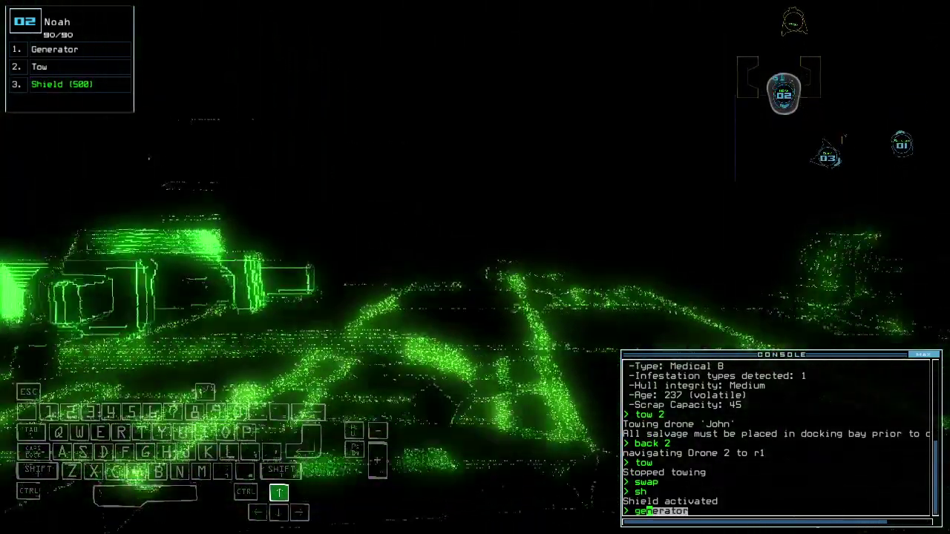
{"action": "key", "text": "Return"}
- Activate the generator to power more areas and turn the drone right
{"action": "key", "text": "Tab"}
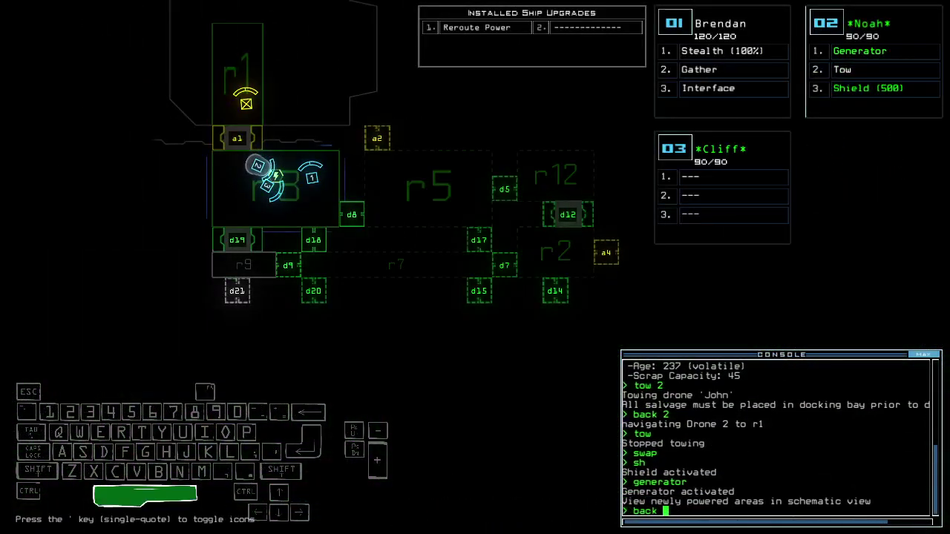
{"action": "key", "text": "Tab"}
{"action": "key", "text": "Right"}
{"action": "key", "text": "Right"}
{"action": "key", "text": "Tab"}
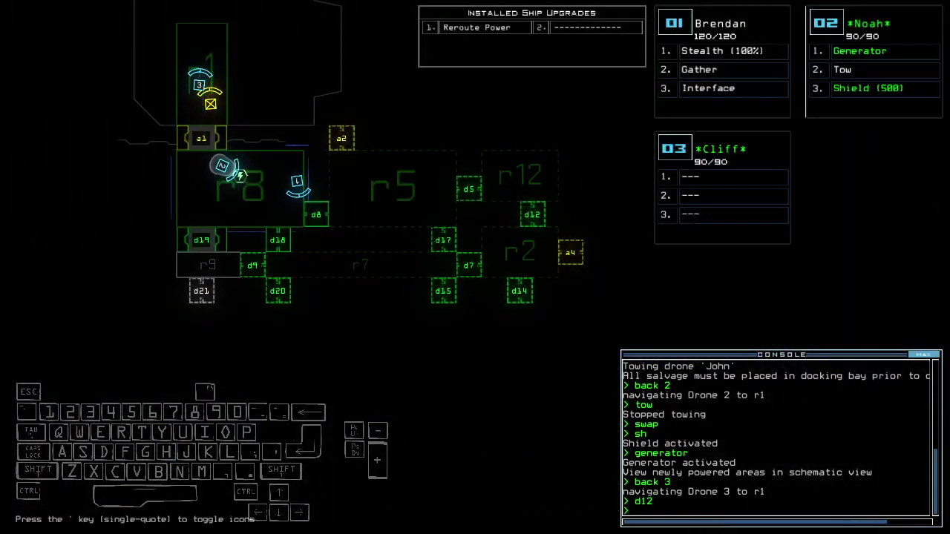
- Drive Brendan toward the green door, close it, and back away
{"action": "key", "text": "Tab"}
{"action": "key", "text": "Up"}
{"action": "key", "text": "Up"}
{"action": "key", "text": "Up"}
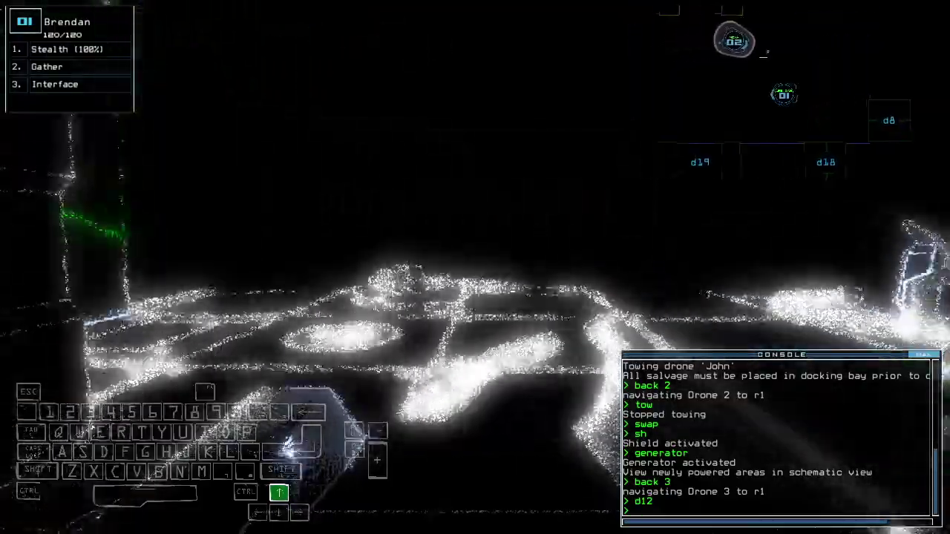
{"action": "key", "text": "Up"}
{"action": "key", "text": "Up"}
{"action": "key", "text": "Up"}
{"action": "key", "text": "Up"}
{"action": "key", "text": "Up"}
{"action": "key", "text": "Up"}
{"action": "key", "text": "Up"}
{"action": "key", "text": "Up"}
{"action": "key", "text": "Up"}
{"action": "key", "text": "Up"}
{"action": "key", "text": "Up"}
{"action": "key", "text": "Up"}
{"action": "type", "text": "cccc"}
{"action": "key", "text": "Return"}
{"action": "key", "text": "Down"}
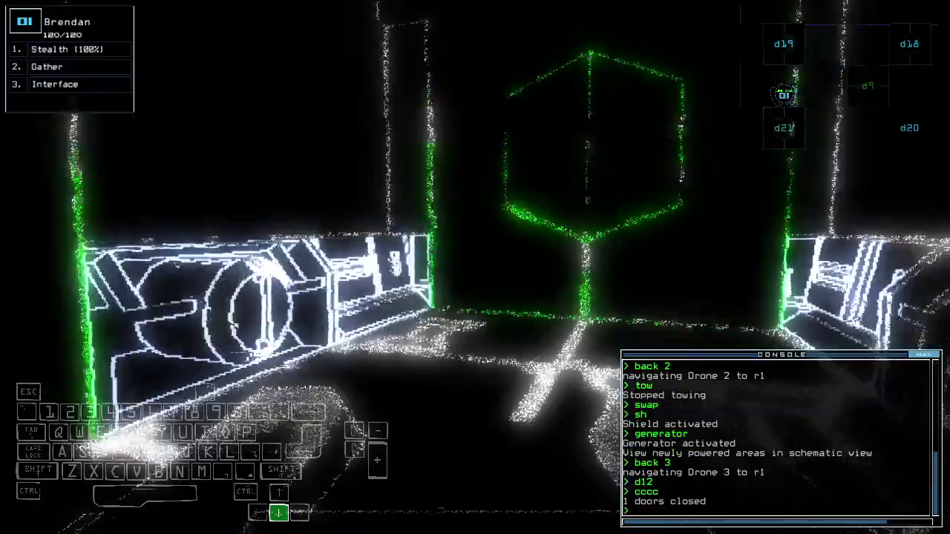
{"action": "key", "text": "Down"}
{"action": "key", "text": "Down"}
- Activate Brendan's stealth field and drive it along the corridor and back
{"action": "key", "text": "Return"}
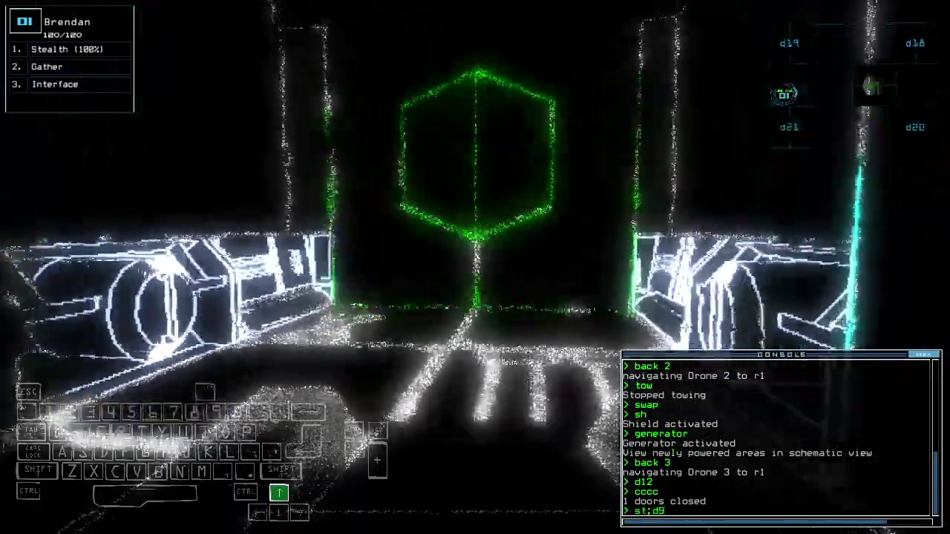
{"action": "key", "text": "Up"}
{"action": "key", "text": "Up"}
{"action": "key", "text": "Up"}
{"action": "key", "text": "Up"}
{"action": "key", "text": "Up"}
{"action": "key", "text": "Up"}
{"action": "key", "text": "Up"}
{"action": "key", "text": "Up"}
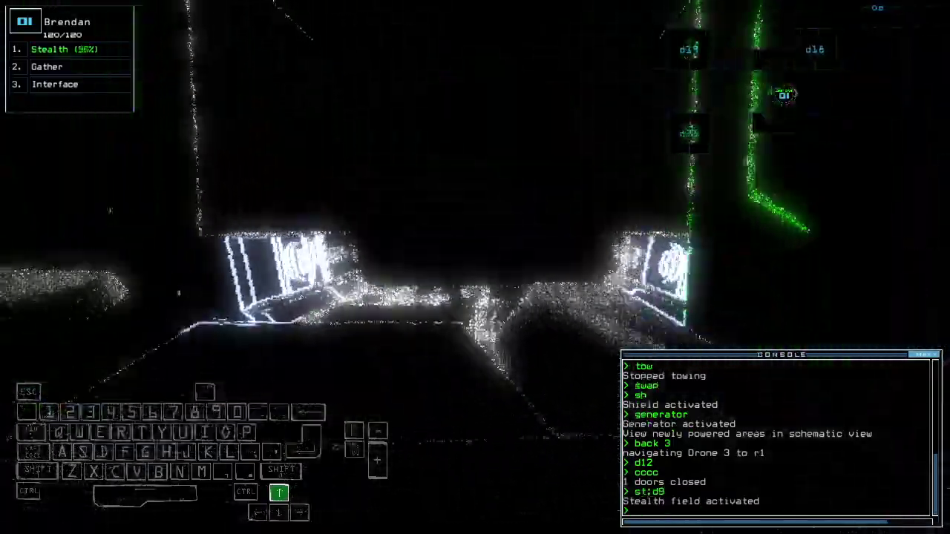
{"action": "key", "text": "Up"}
{"action": "key", "text": "Up"}
{"action": "key", "text": "Up"}
{"action": "key", "text": "Up"}
{"action": "key", "text": "Up"}
{"action": "key", "text": "Up"}
{"action": "key", "text": "Up"}
{"action": "key", "text": "Up"}
{"action": "key", "text": "Up"}
{"action": "key", "text": "Down"}
{"action": "key", "text": "Down"}
{"action": "key", "text": "Down"}
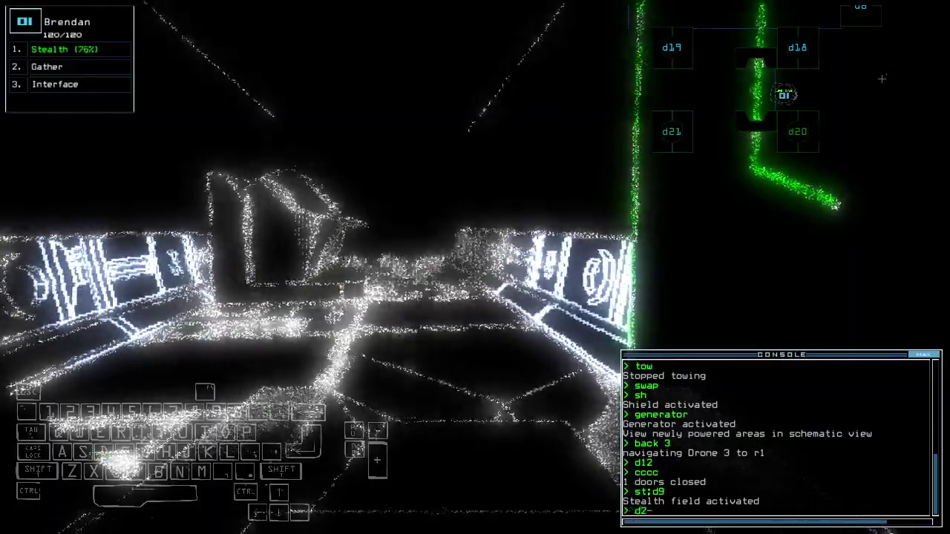
{"action": "key", "text": "Down"}
{"action": "key", "text": "Down"}
{"action": "key", "text": "Down"}
{"action": "key", "text": "Down"}
{"action": "key", "text": "Down"}
{"action": "key", "text": "Down"}
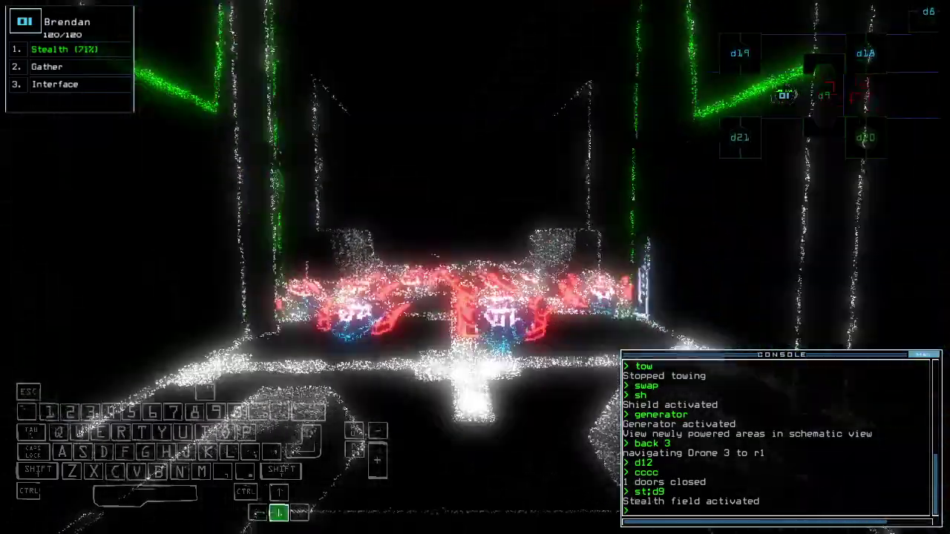
{"action": "key", "text": "Down"}
{"action": "key", "text": "Down"}
{"action": "key", "text": "Down"}
{"action": "key", "text": "Down"}
{"action": "key", "text": "Down"}
{"action": "key", "text": "Down"}
{"action": "key", "text": "Down"}
{"action": "key", "text": "Down"}
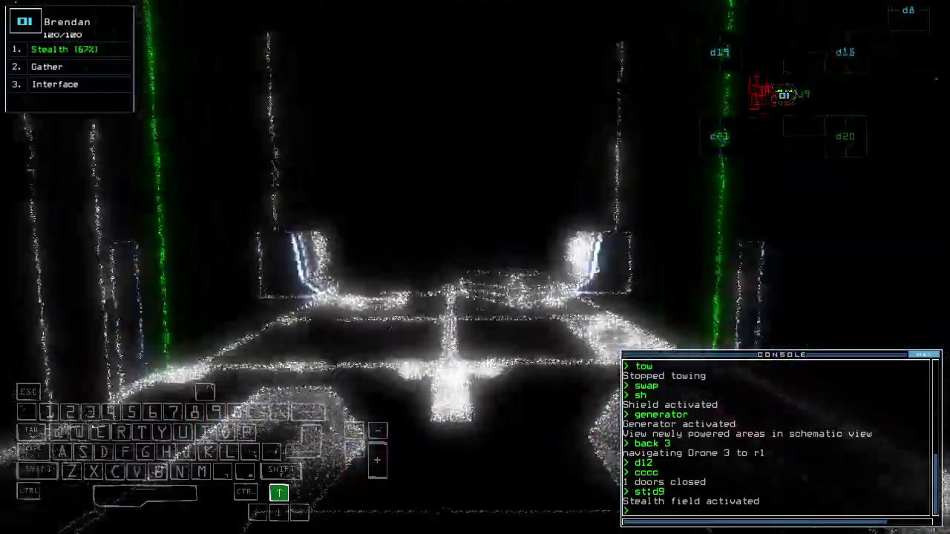
- Turn Brendan around, close the door it passed, and drive further forward
{"action": "key", "text": "Up"}
{"action": "key", "text": "c"}
{"action": "key", "text": "Up"}
{"action": "key", "text": "Up"}
{"action": "key", "text": "Return"}
{"action": "key", "text": "Up"}
{"action": "key", "text": "Up"}
{"action": "key", "text": "Up"}
{"action": "key", "text": "Up"}
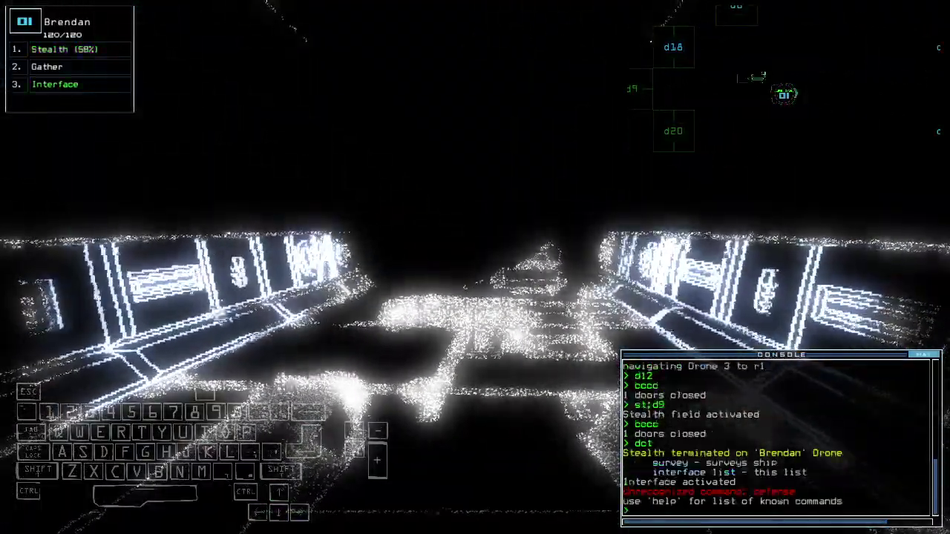
{"action": "key", "text": "space"}
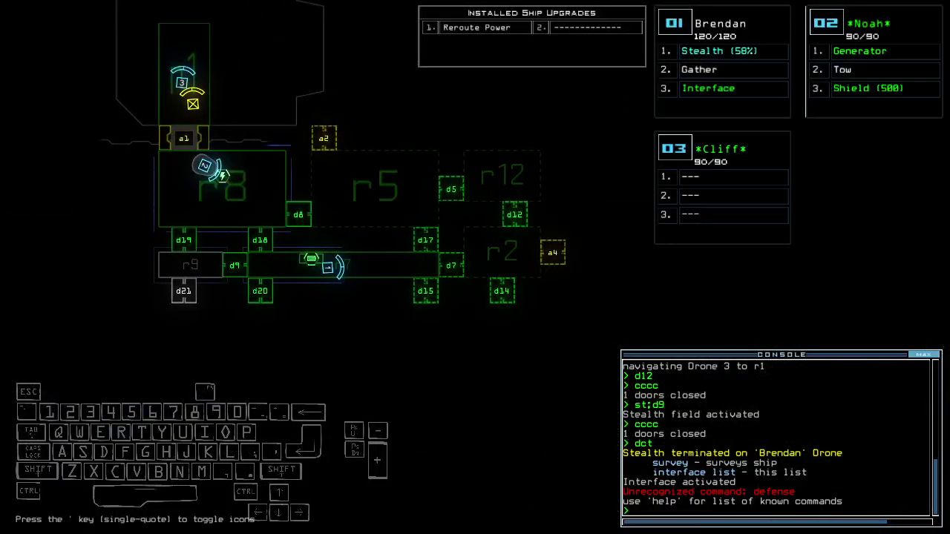
{"action": "type", "text": "rv"}
- Reveal eight more rooms and have Brendan collect the scrap in the nearby room
{"action": "key", "text": "Return"}
{"action": "key", "text": "1"}
{"action": "key", "text": "Up"}
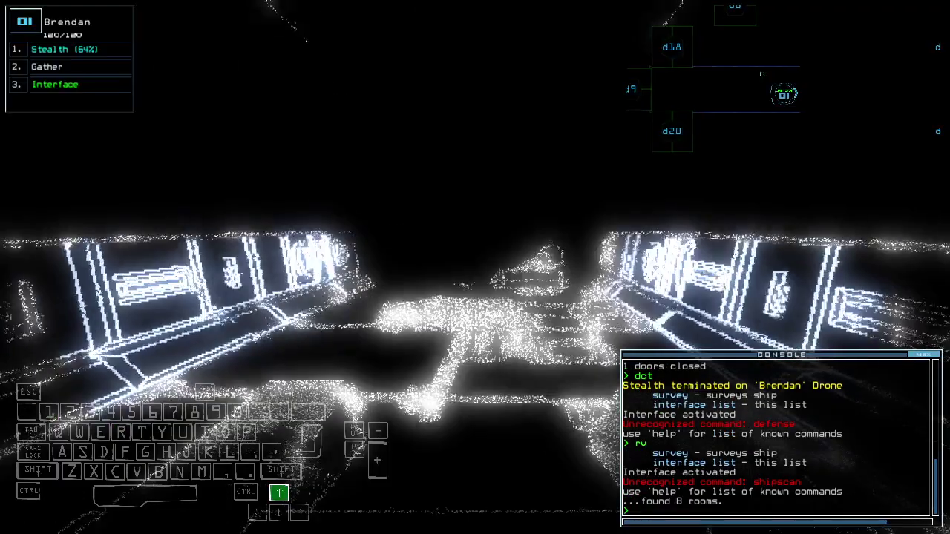
{"action": "key", "text": "Up"}
{"action": "type", "text": "g"}
{"action": "key", "text": "Return"}
- Send Brendan under stealth to door d7 through the rooms
{"action": "key", "text": "Up"}
{"action": "type", "text": "st;d7"}
{"action": "key", "text": "Return"}
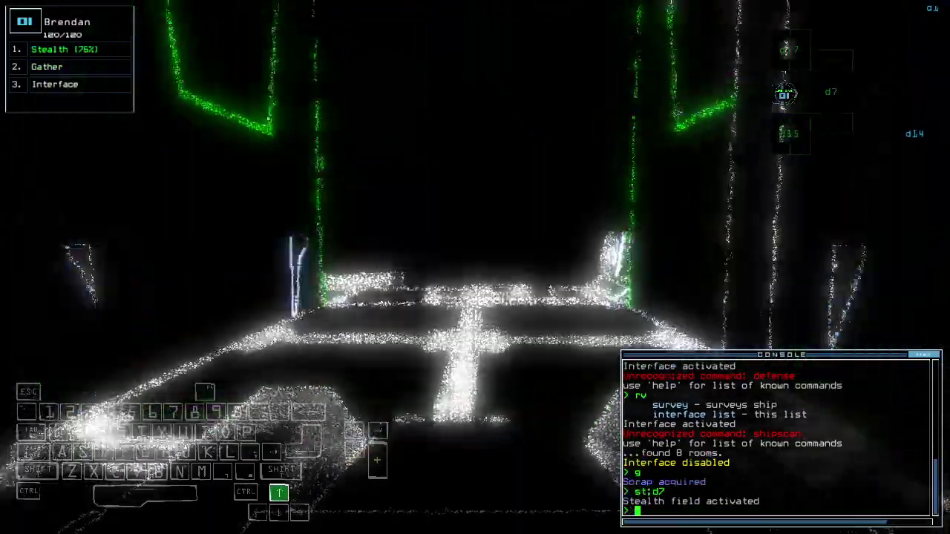
{"action": "key", "text": "Up"}
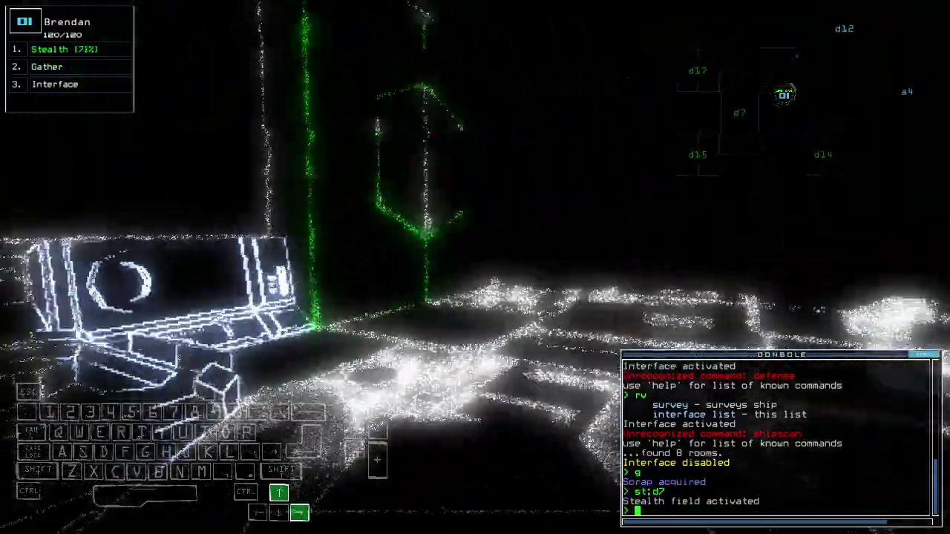
{"action": "key", "text": "Up"}
{"action": "key", "text": "space"}
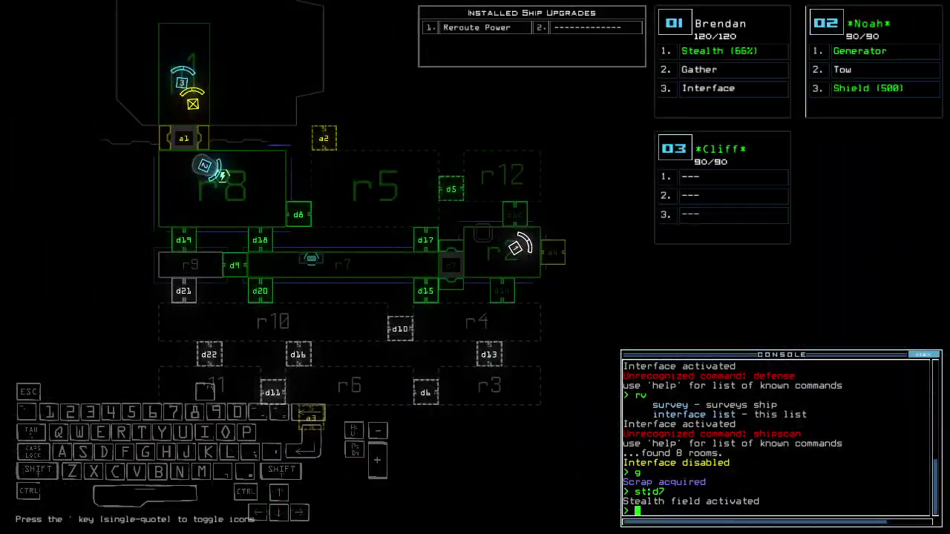
{"action": "key", "text": "space"}
{"action": "type", "text": "d12"}
- Send Brendan to door d12 and close the two doors around room r2
{"action": "key", "text": "Return"}
{"action": "key", "text": "Down"}
{"action": "key", "text": "Down"}
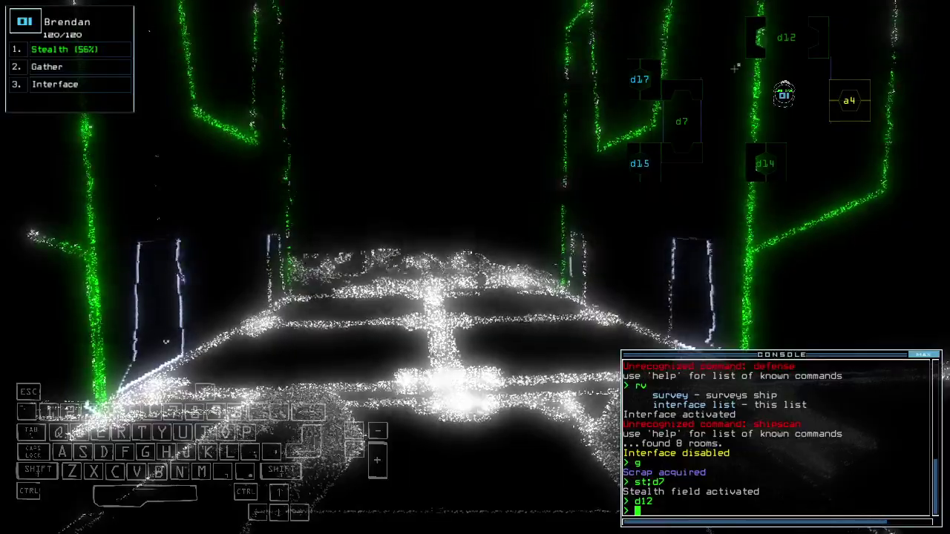
{"action": "key", "text": "Left"}
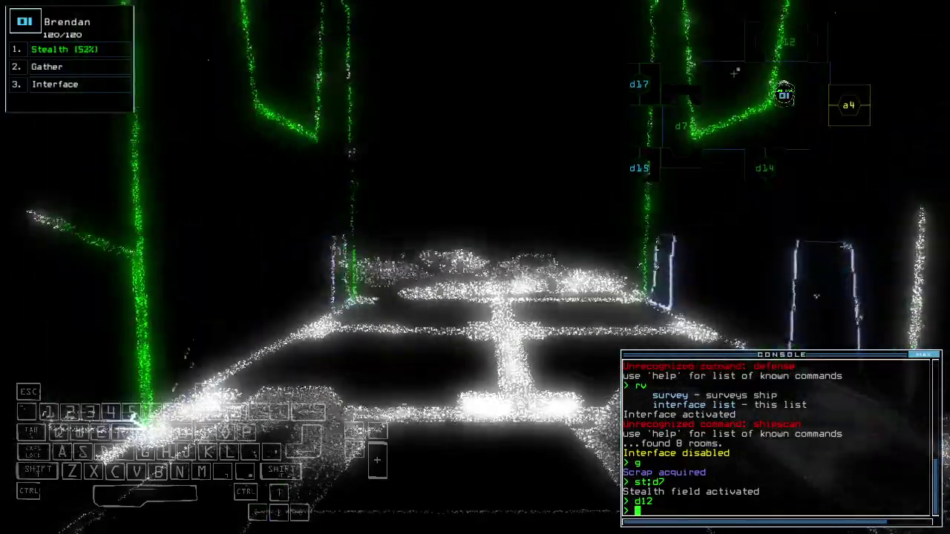
{"action": "type", "text": "cccc"}
{"action": "key", "text": "Return"}
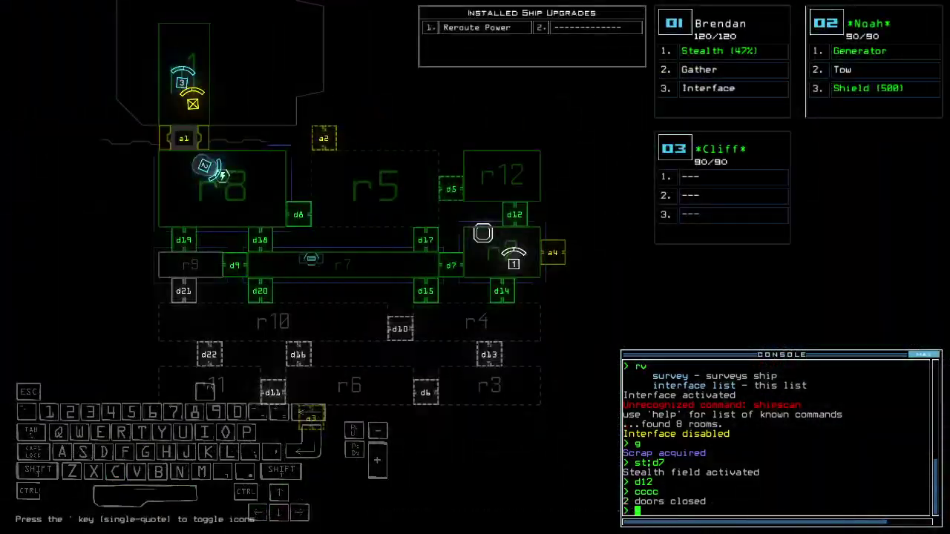
{"action": "key", "text": "space"}
{"action": "type", "text": "d14"}
- Send Brendan to door d14, steering through the corridor and room
{"action": "key", "text": "Return"}
{"action": "key", "text": "Up"}
{"action": "key", "text": "Up"}
{"action": "key", "text": "Left"}
{"action": "key", "text": "Up"}
{"action": "key", "text": "space"}
{"action": "key", "text": "space"}
{"action": "key", "text": "Up"}
{"action": "key", "text": "Left"}
{"action": "key", "text": "Up"}
{"action": "key", "text": "Up"}
{"action": "key", "text": "Left"}
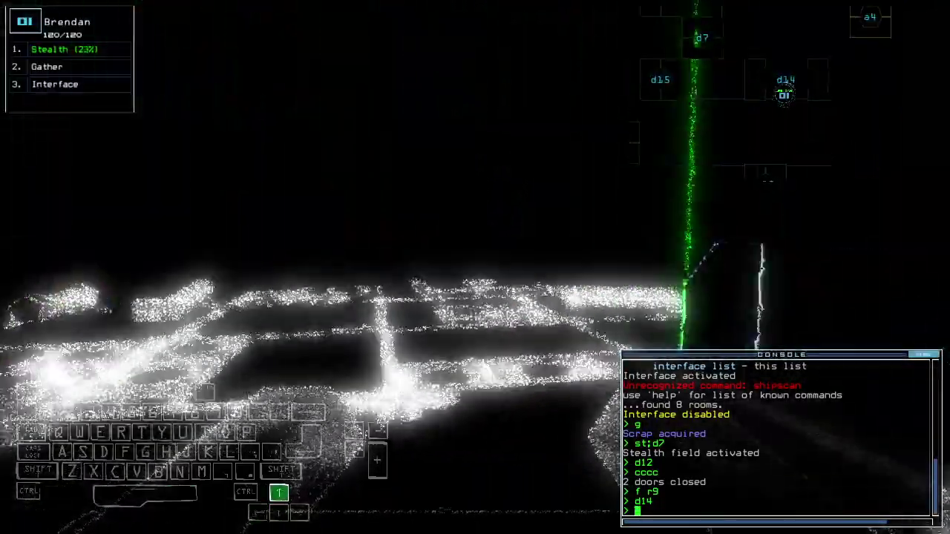
{"action": "key", "text": "Up"}
{"action": "type", "text": "st"}
- Drop Brendan's stealth, close the nearby door, and have Noah restart the generator
{"action": "key", "text": "Return"}
{"action": "key", "text": "space"}
{"action": "type", "text": "cccc"}
{"action": "key", "text": "Return"}
{"action": "type", "text": "2"}
{"action": "type", "text": "wap 3 s"}
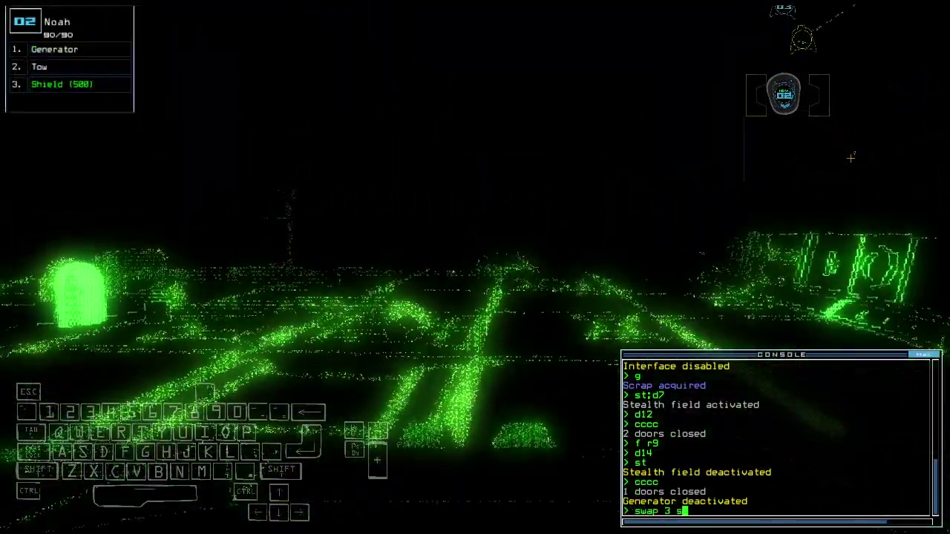
{"action": "type", "text": "generator"}
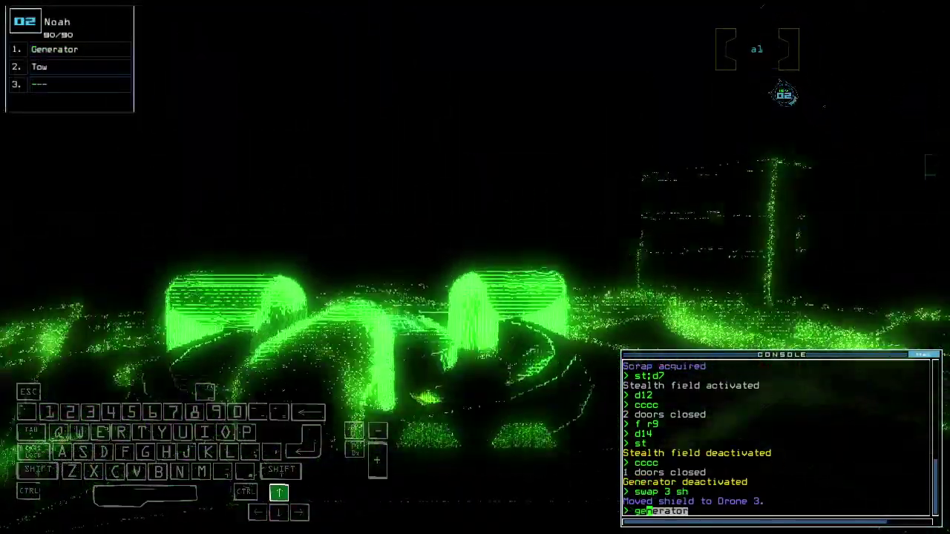
{"action": "key", "text": "Return"}
{"action": "key", "text": "space"}
{"action": "type", "text": "dd a4"}
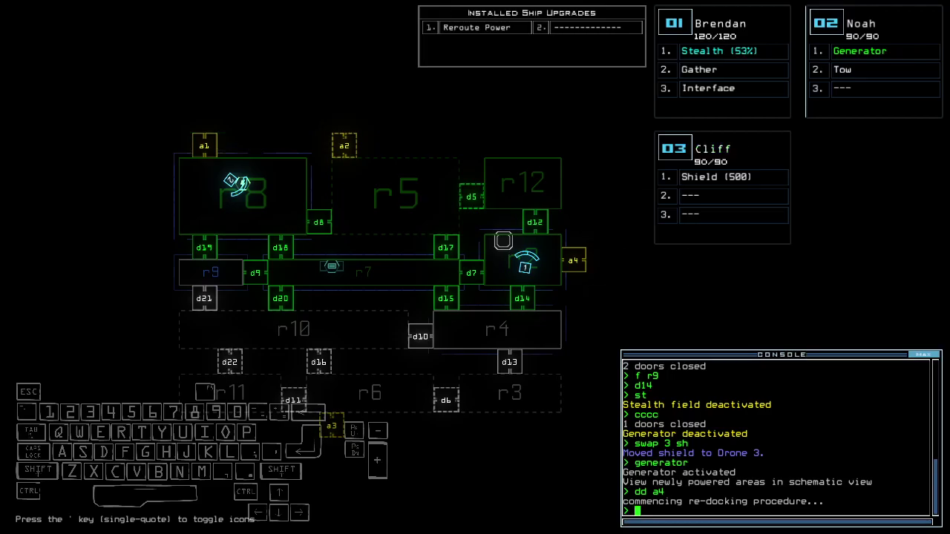
{"action": "key", "text": "space"}
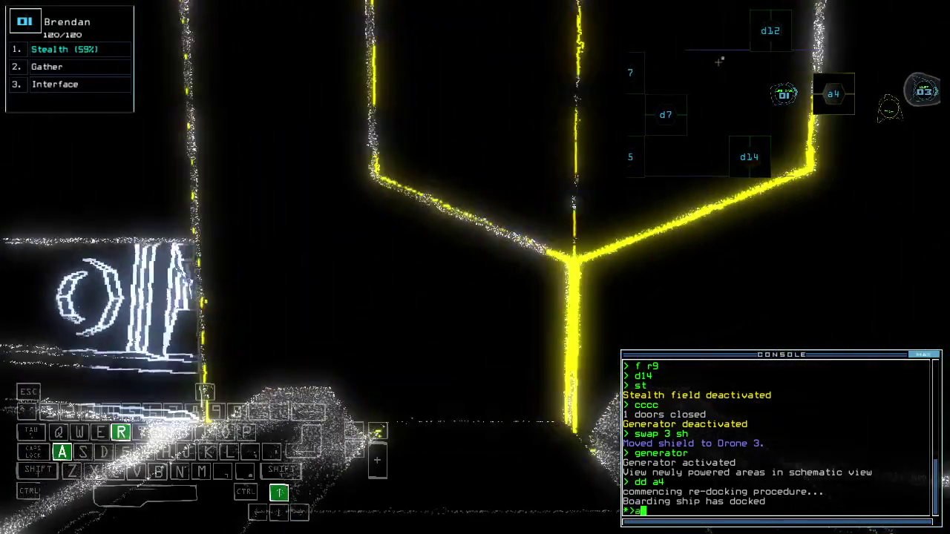
{"action": "type", "text": "arr"}
- Open room r1, swap Brendan's interface for Cliff's shield, then reseal r1
{"action": "key", "text": "Return"}
{"action": "type", "text": "swap 3 "}
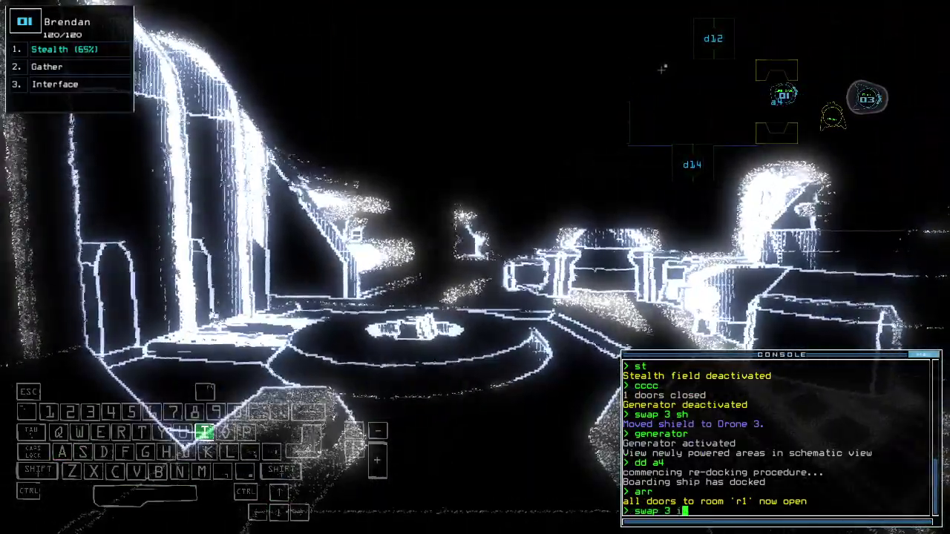
{"action": "type", "text": "in sh"}
{"action": "key", "text": "Return"}
{"action": "key", "text": "space"}
{"action": "key", "text": "space"}
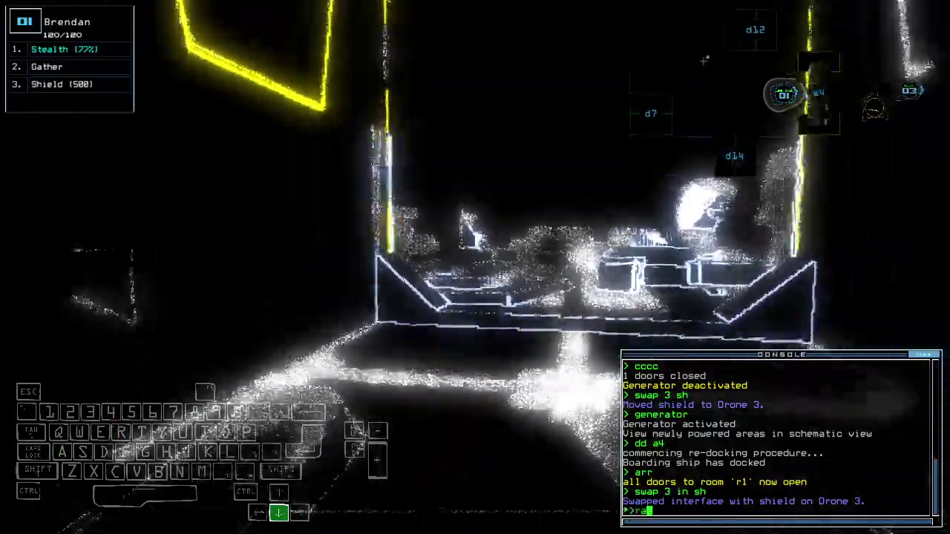
{"action": "type", "text": "ra"}
{"action": "key", "text": "Return"}
{"action": "type", "text": "d7"}
- Send Brendan via d7 to d12 with its shield active, closing doors behind it
{"action": "key", "text": "Return"}
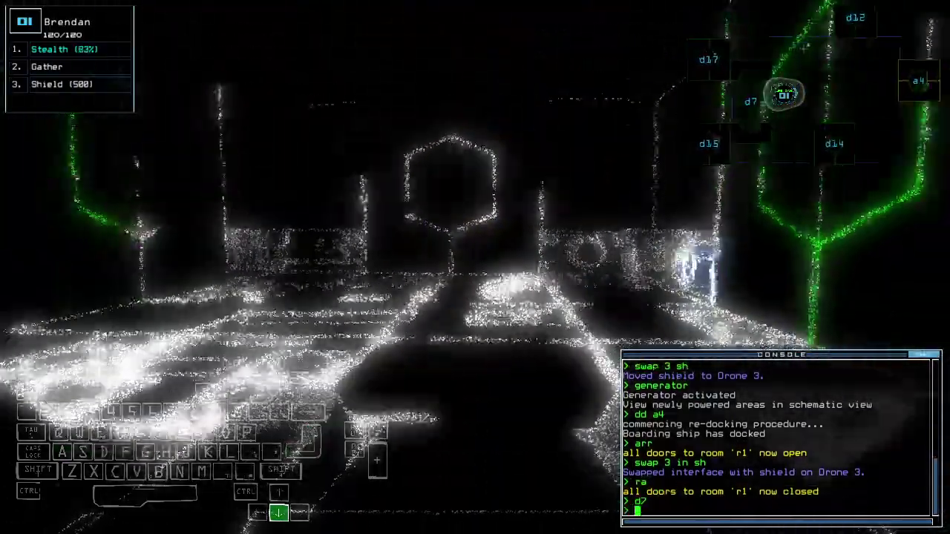
{"action": "type", "text": "sh"}
{"action": "key", "text": "Return"}
{"action": "type", "text": "12"}
{"action": "key", "text": "Return"}
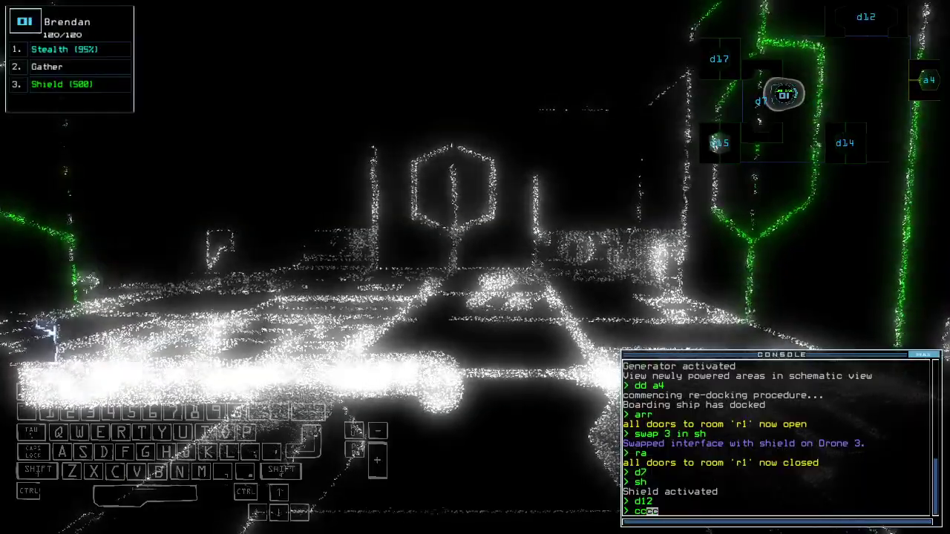
{"action": "key", "text": "Down"}
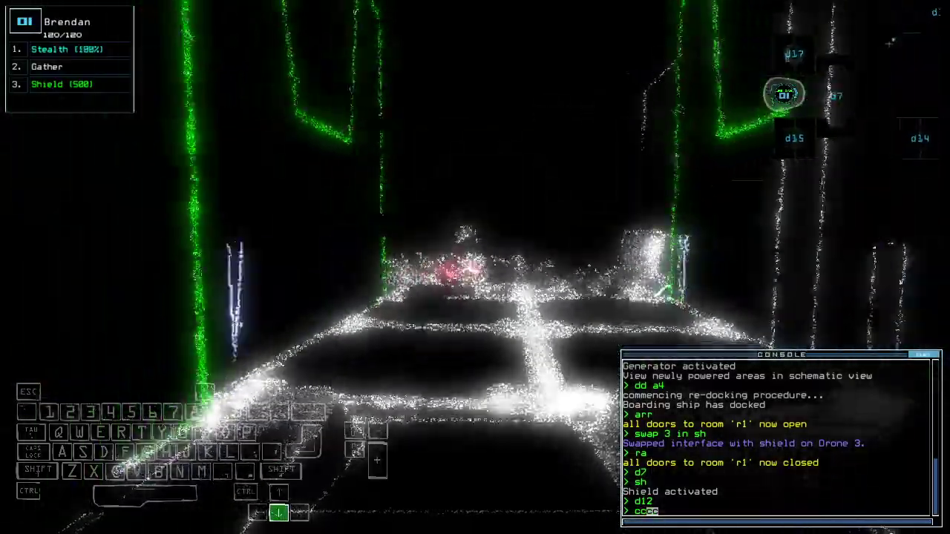
{"action": "key", "text": "Return"}
{"action": "key", "text": "space"}
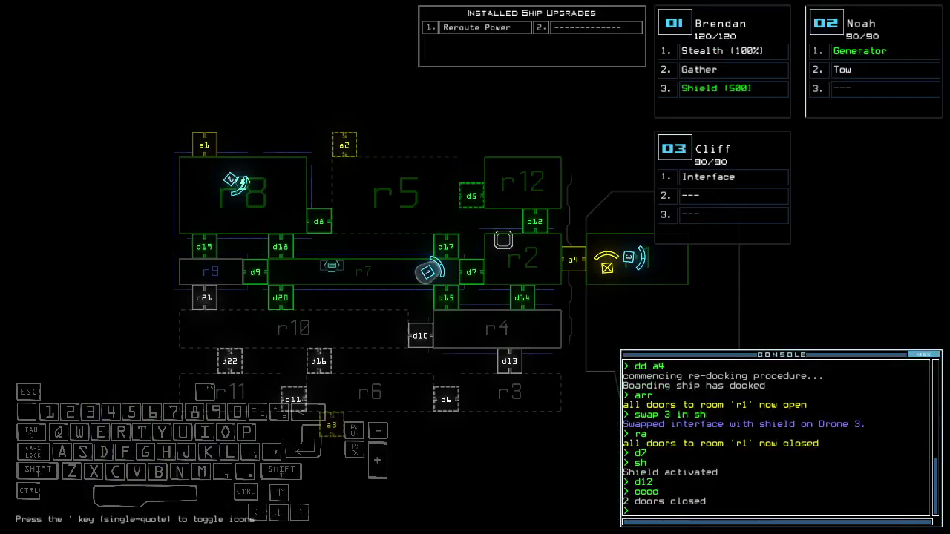
- Drive Brendan back along corridor r7 toward door d17
{"action": "key", "text": "1"}
{"action": "type", "text": "d17"}
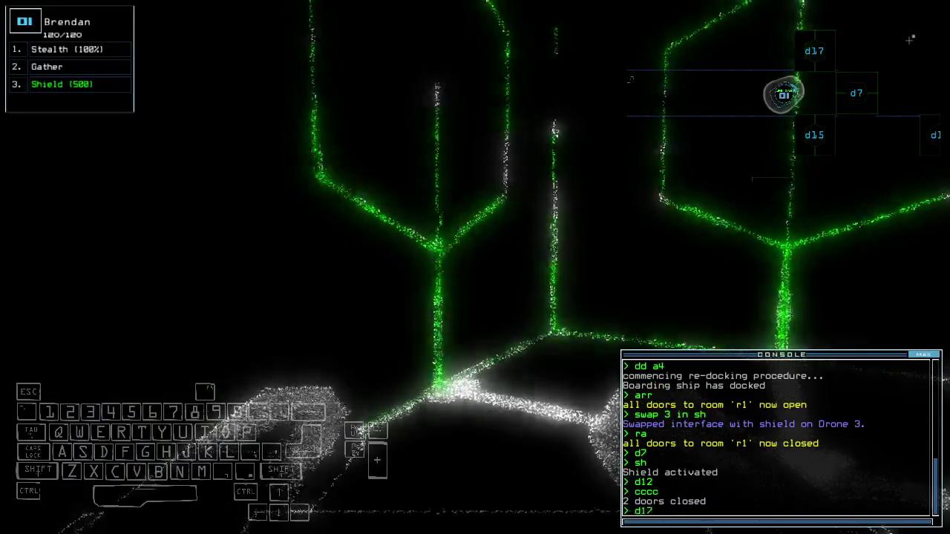
{"action": "key", "text": "Down"}
{"action": "type", "text": "stealth ;"}
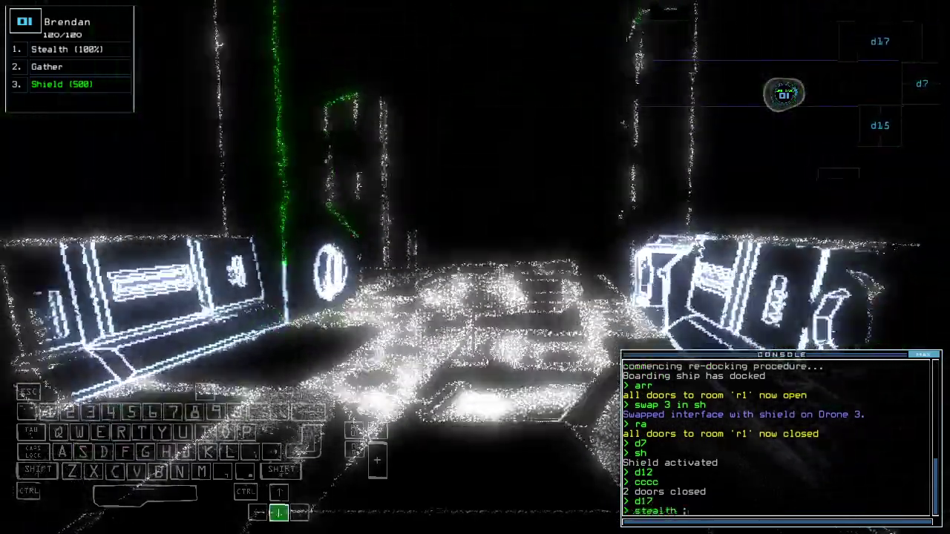
{"action": "type", "text": "cccc"}
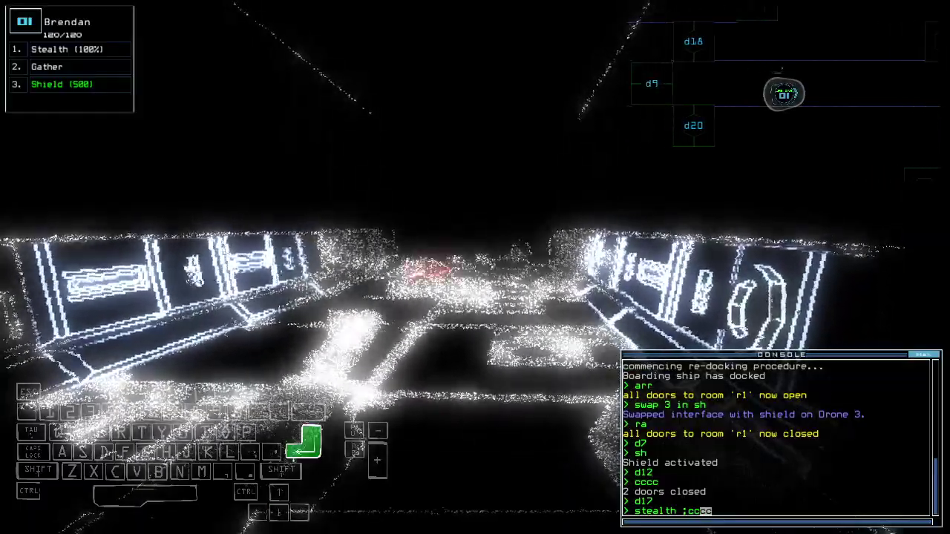
{"action": "key", "text": "Up"}
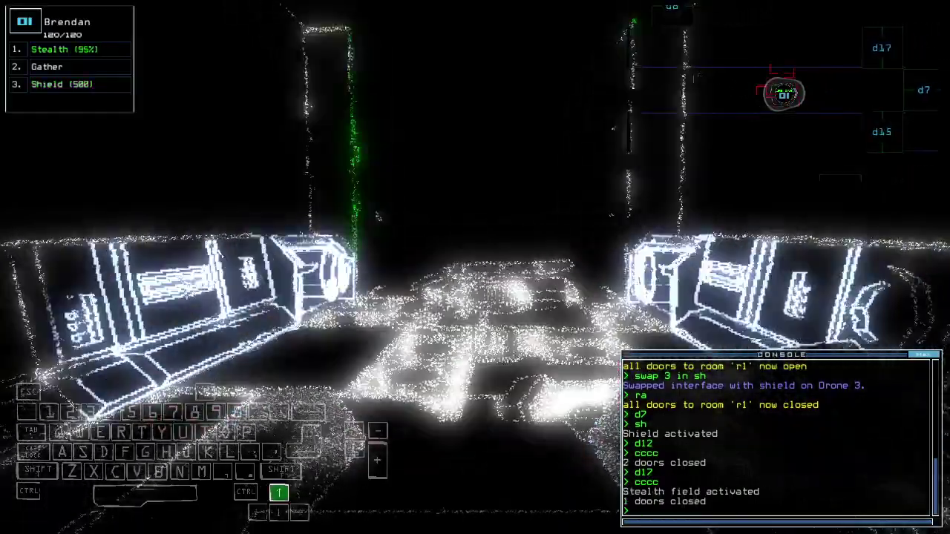
{"action": "type", "text": "d17"}
{"action": "key", "text": "Return"}
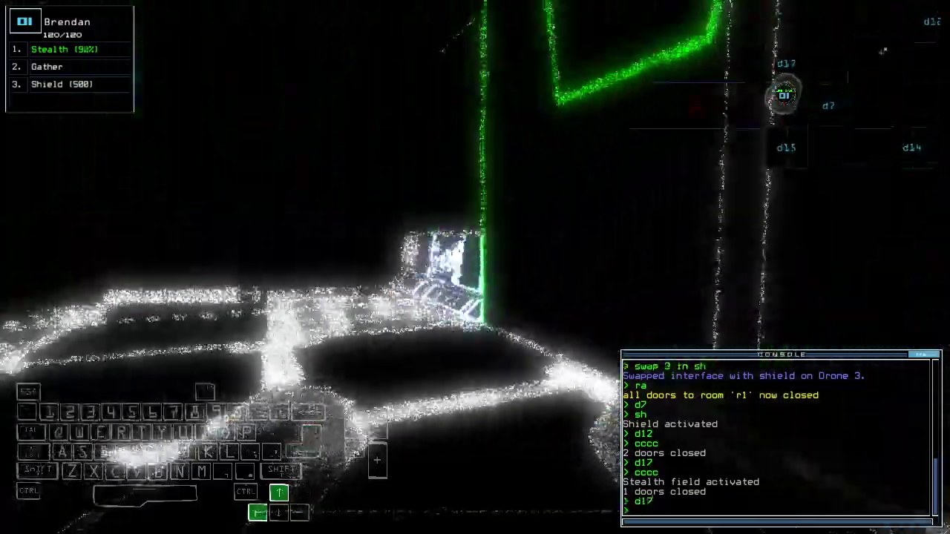
{"action": "key", "text": "Up"}
{"action": "key", "text": "Up"}
- Have Brendan gather the scrap in the room
{"action": "key", "text": "Up"}
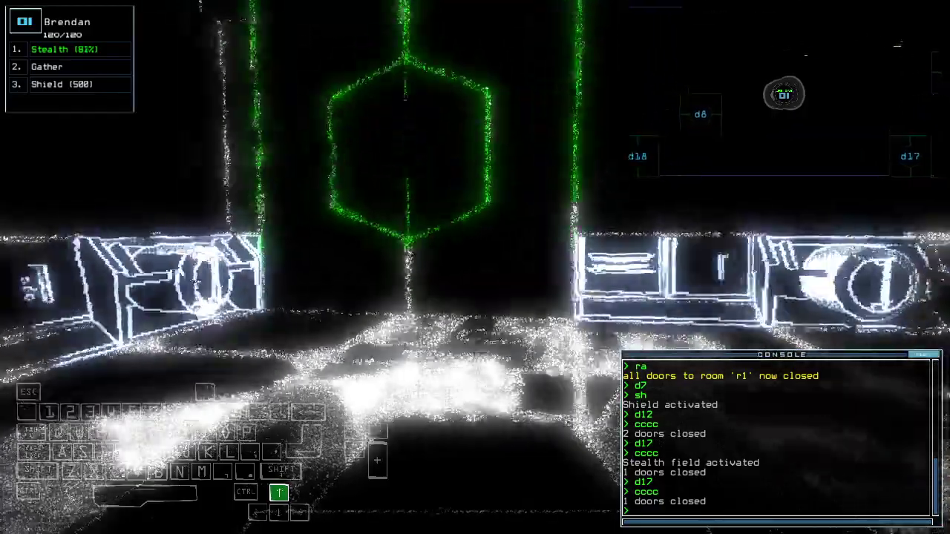
{"action": "key", "text": "Up"}
{"action": "type", "text": "g"}
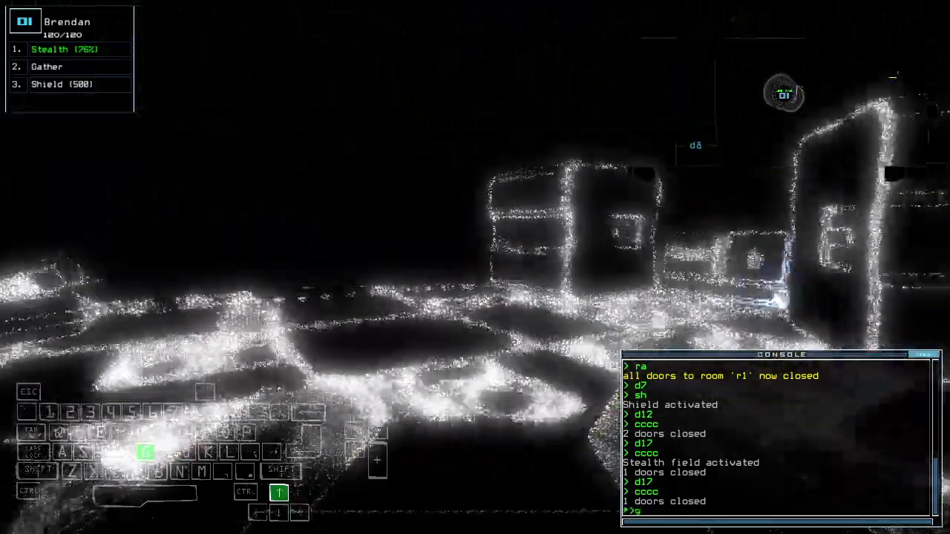
{"action": "key", "text": "Return"}
{"action": "key", "text": "Up"}
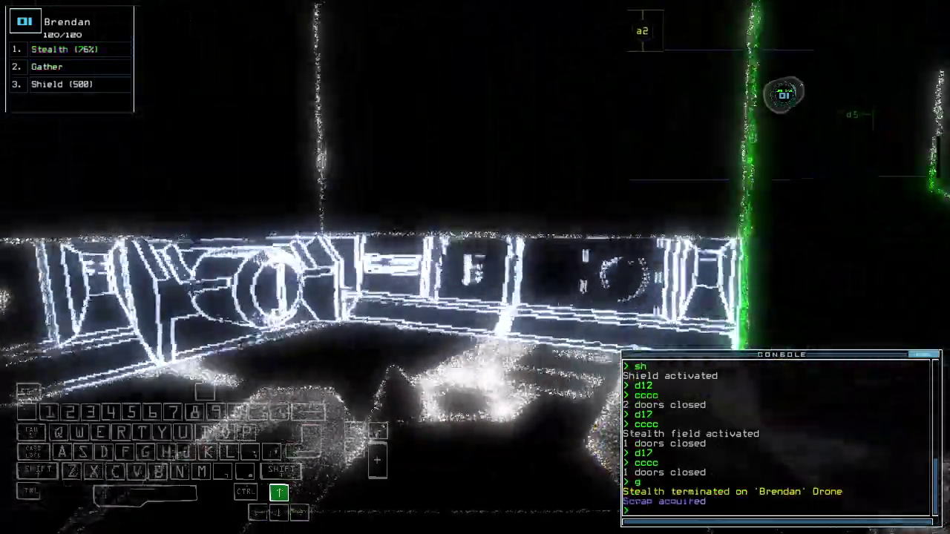
{"action": "type", "text": "g"}
{"action": "key", "text": "Return"}
{"action": "type", "text": "st;d"}
- Send Brendan under stealth to door d5 and toggle the stealth field
{"action": "key", "text": "Up"}
{"action": "type", "text": ":d5"}
{"action": "key", "text": "Return"}
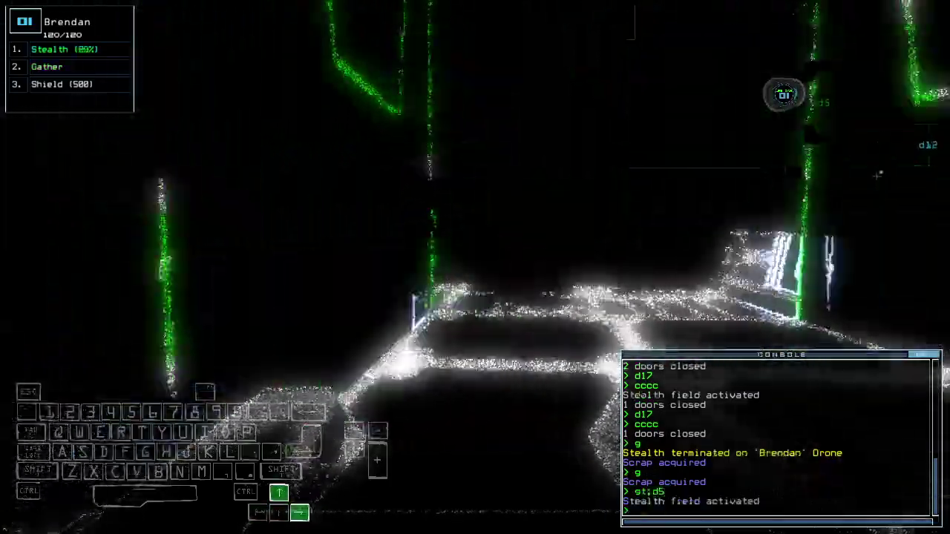
{"action": "key", "text": "Up"}
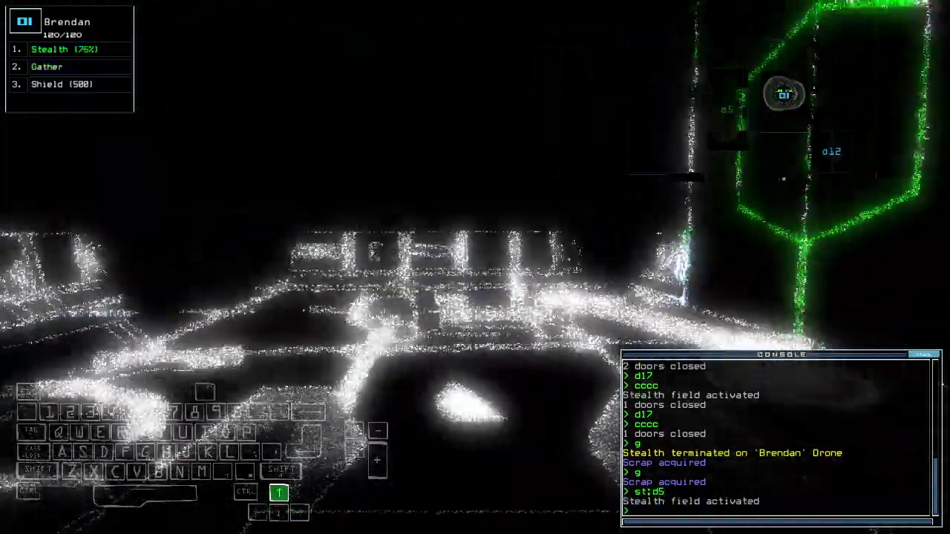
{"action": "key", "text": "space"}
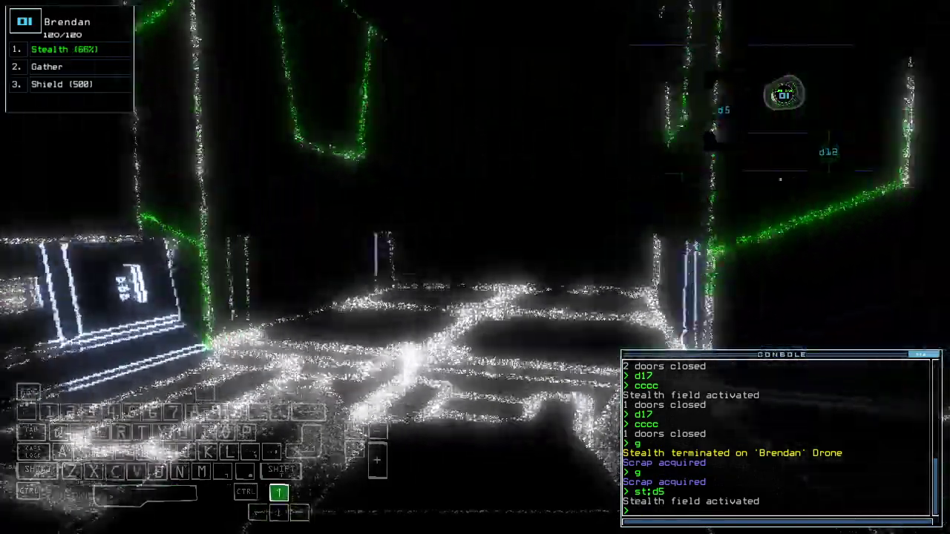
{"action": "type", "text": "stealth"}
{"action": "key", "text": "Return"}
{"action": "key", "text": "space"}
{"action": "key", "text": "space"}
{"action": "type", "text": "d17"}
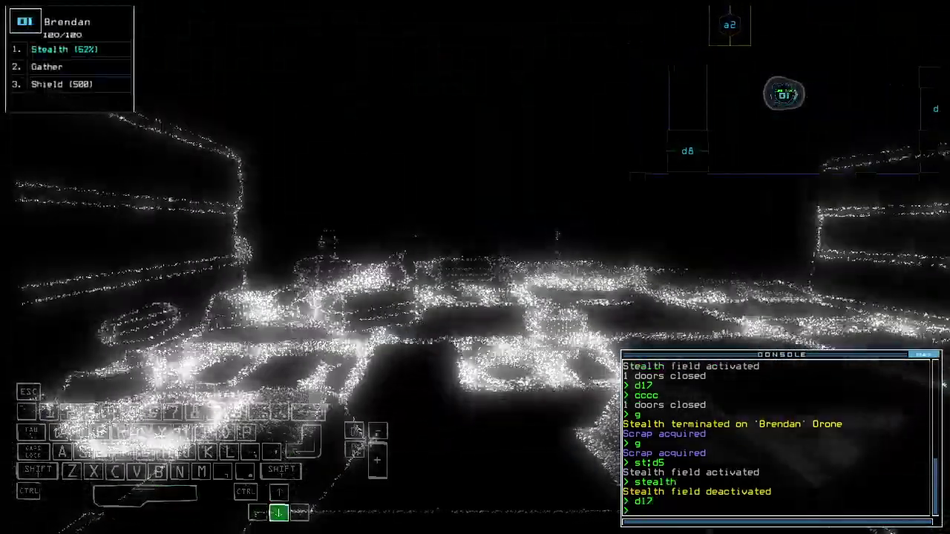
- Move Brendan to door d17, then order it back toward d5
{"action": "key", "text": "Return"}
{"action": "type", "text": "stealth ;cc"}
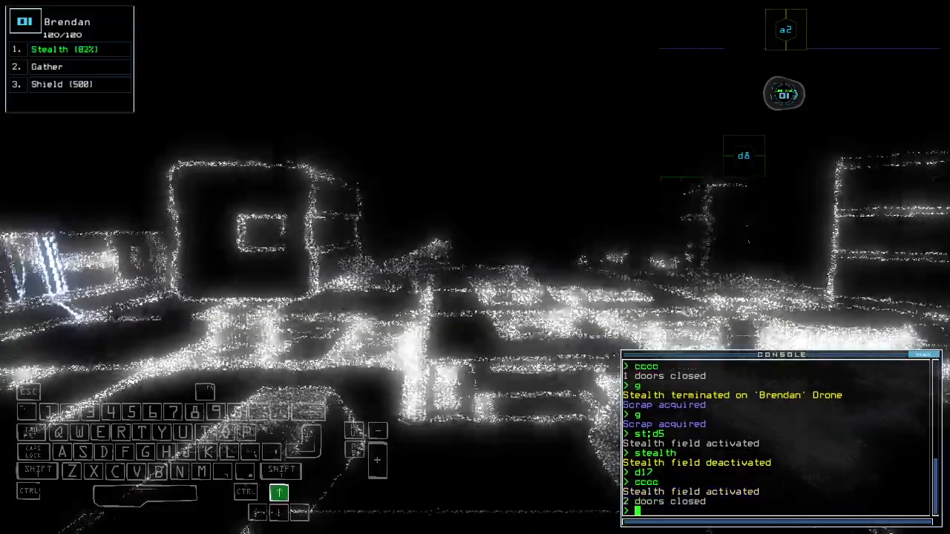
{"action": "key", "text": "Up"}
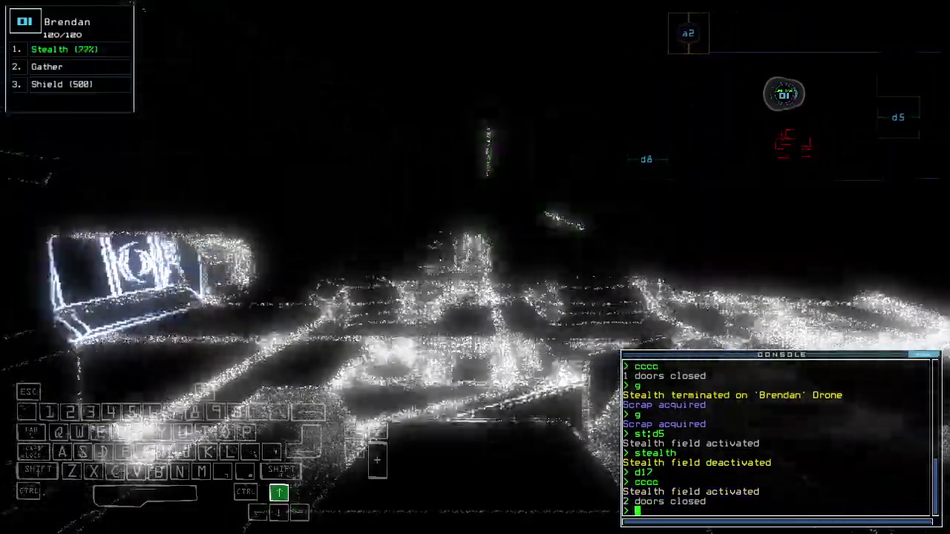
{"action": "key", "text": "Up"}
{"action": "type", "text": "d5"}
{"action": "key", "text": "Return"}
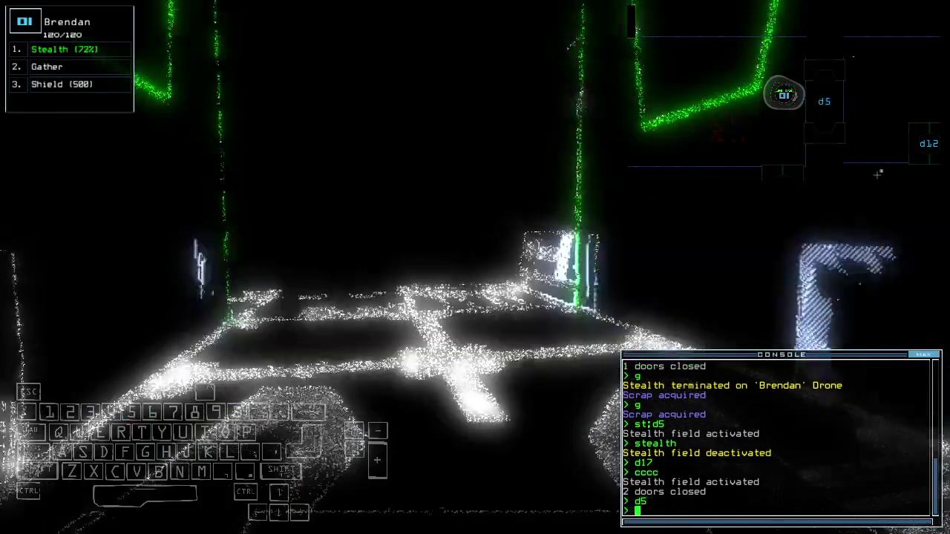
{"action": "key", "text": "Up"}
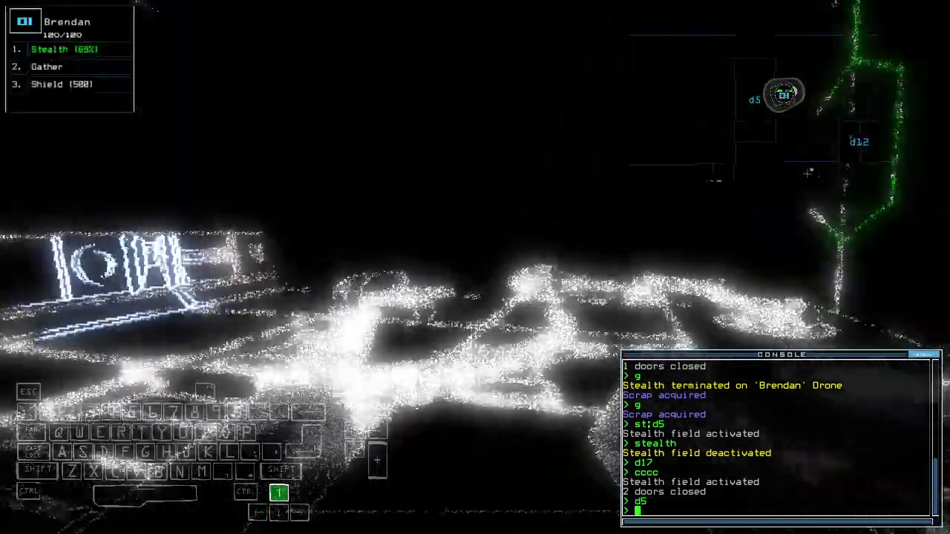
{"action": "key", "text": "Left"}
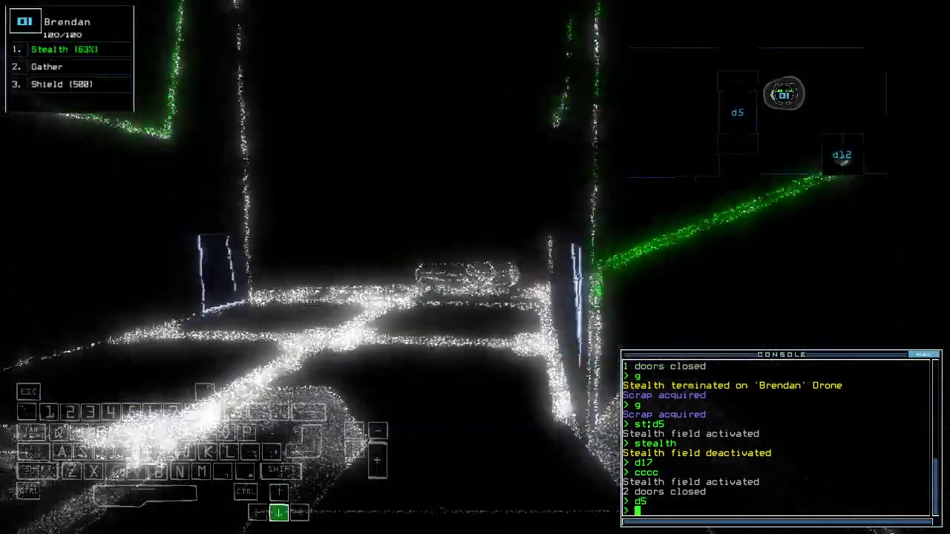
{"action": "key", "text": "Down"}
{"action": "key", "text": "Down"}
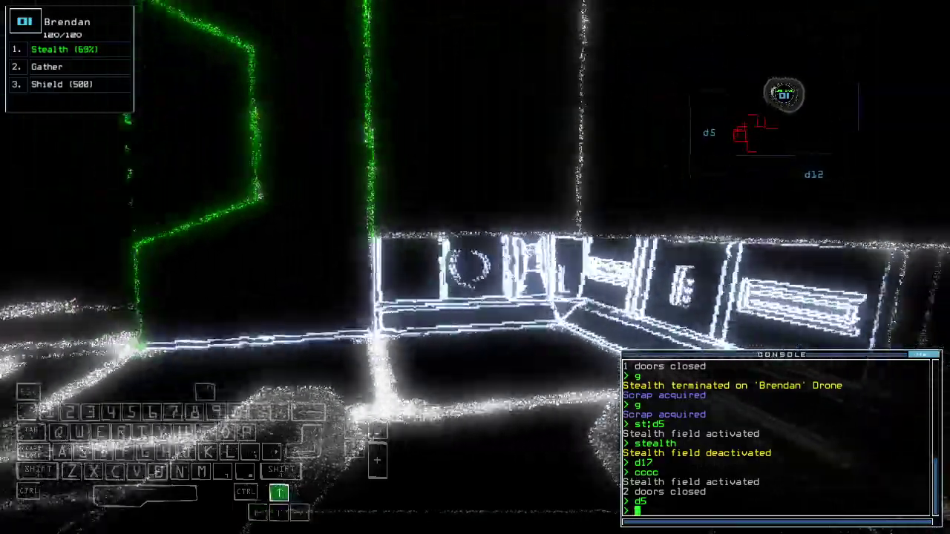
- Close the door at d5, then send Brendan to d17 and close the door behind it
{"action": "key", "text": "Up"}
{"action": "key", "text": "Up"}
{"action": "type", "text": "cccc"}
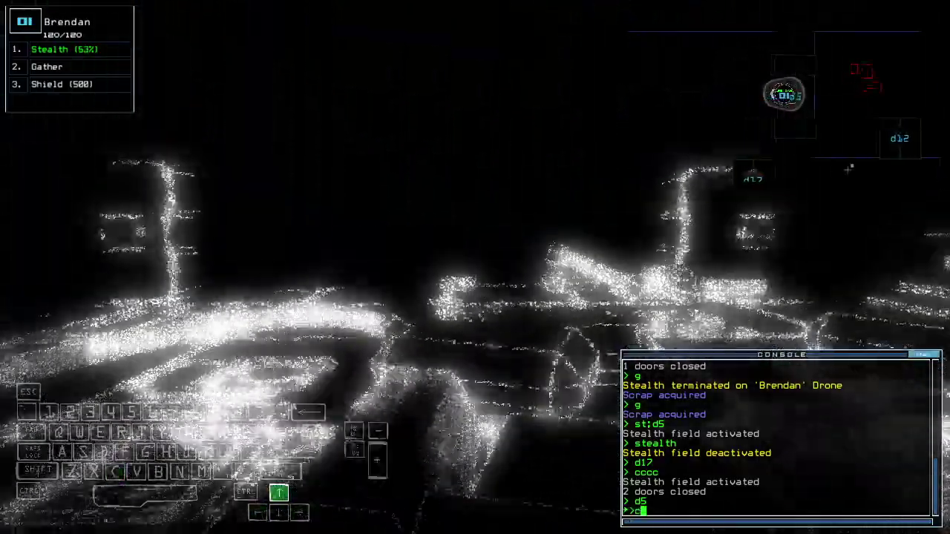
{"action": "key", "text": "Left"}
{"action": "key", "text": "Return"}
{"action": "type", "text": "d17"}
{"action": "key", "text": "Return"}
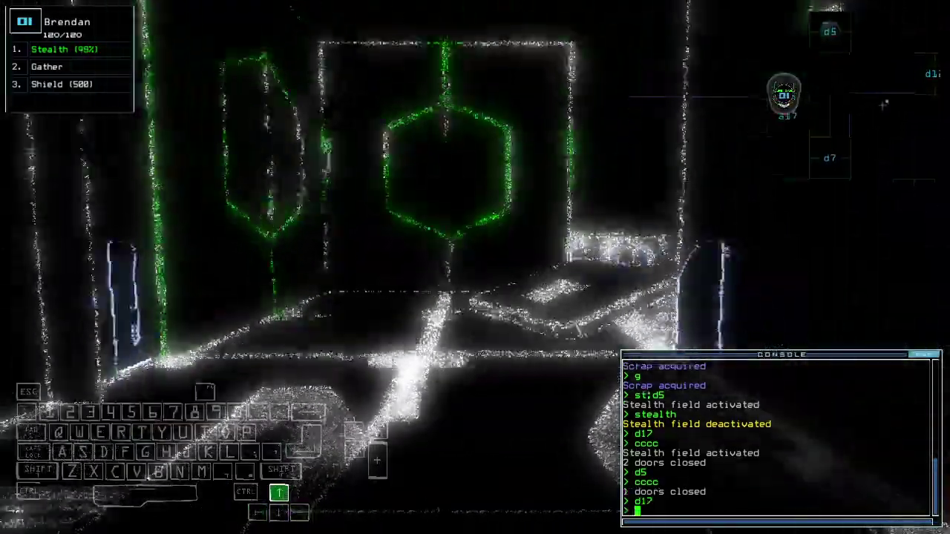
{"action": "key", "text": "Up"}
{"action": "key", "text": "Up"}
{"action": "type", "text": "cccc"}
{"action": "key", "text": "Return"}
{"action": "key", "text": "Tab"}
{"action": "key", "text": "Tab"}
{"action": "type", "text": "d"}
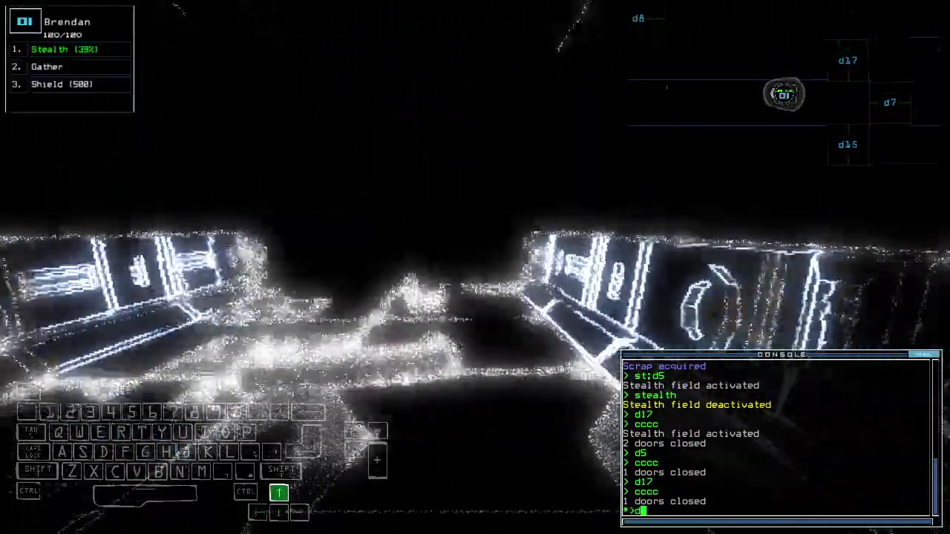
- Send the first drone through door d20 and drive it into the derelict
{"action": "key", "text": "Up"}
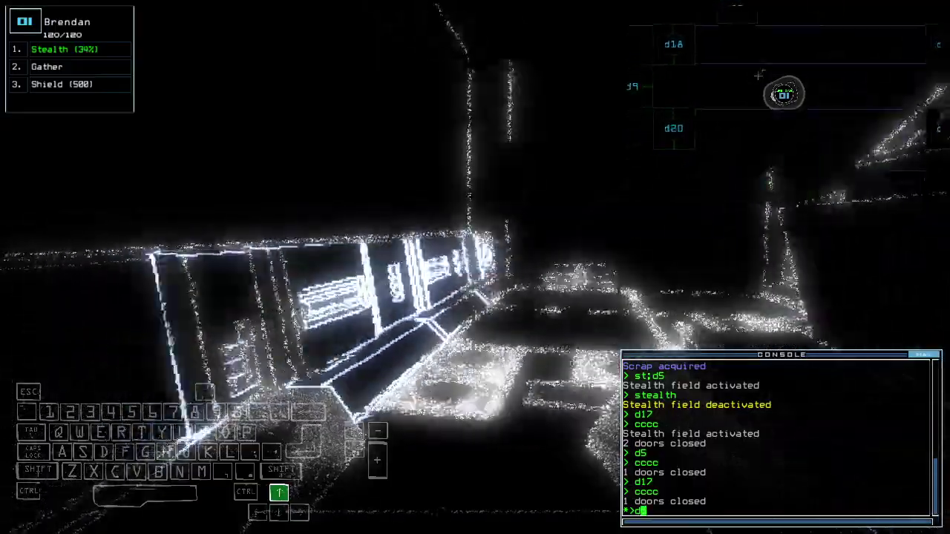
{"action": "type", "text": "20"}
{"action": "key", "text": "Return"}
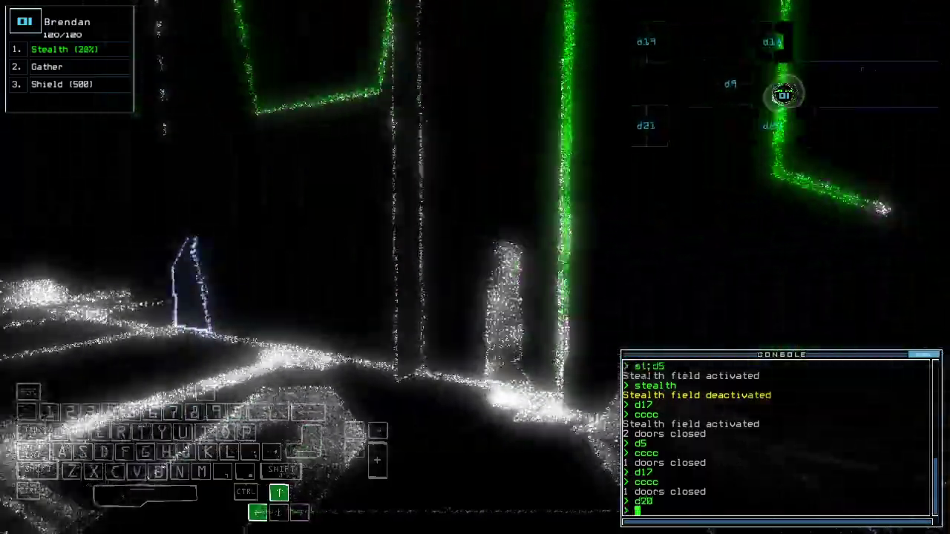
{"action": "key", "text": "Up"}
{"action": "key", "text": "Right"}
{"action": "key", "text": "Up"}
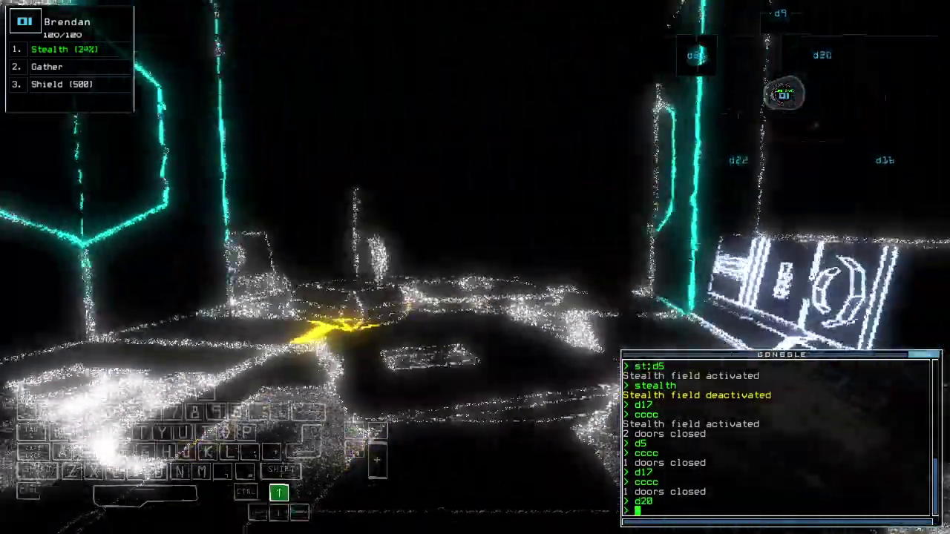
{"action": "key", "text": "Up"}
{"action": "key", "text": "Up"}
{"action": "key", "text": "Left"}
{"action": "key", "text": "Left"}
{"action": "key", "text": "Up"}
{"action": "key", "text": "Up"}
{"action": "key", "text": "Up"}
{"action": "key", "text": "Up"}
{"action": "key", "text": "Up"}
{"action": "key", "text": "Up"}
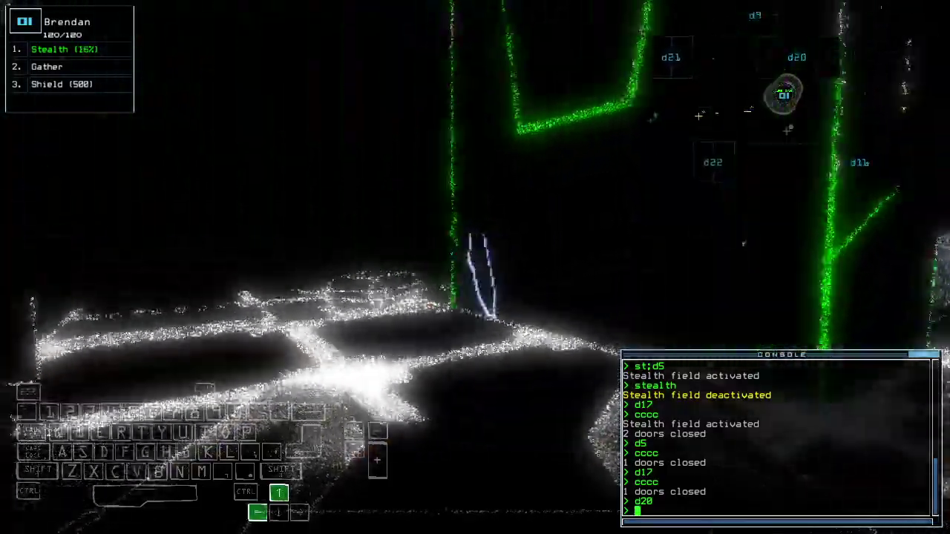
- Close the door behind the drone and raise its shield
{"action": "key", "text": "Right"}
{"action": "type", "text": "cccc"}
{"action": "key", "text": "Return"}
{"action": "key", "text": "Right"}
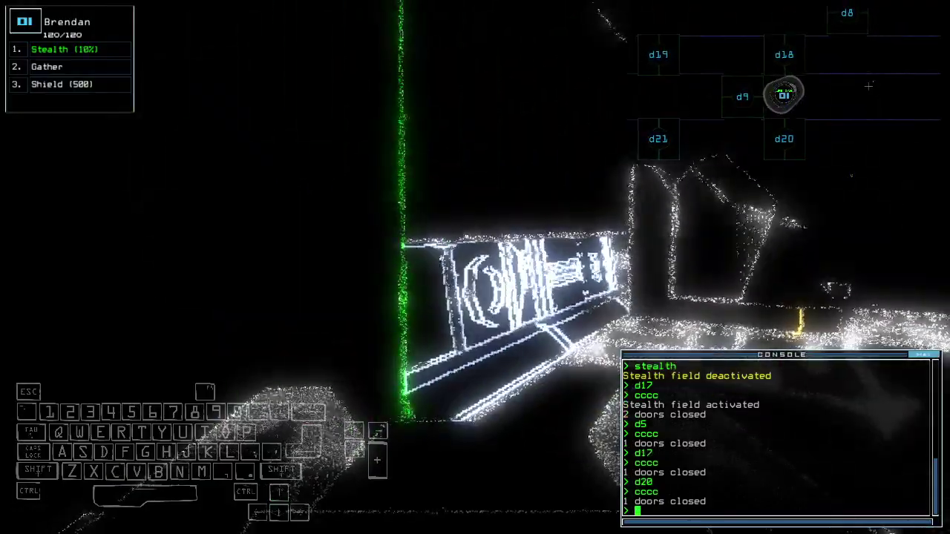
{"action": "key", "text": "Tab"}
{"action": "type", "text": "sh"}
{"action": "key", "text": "Return"}
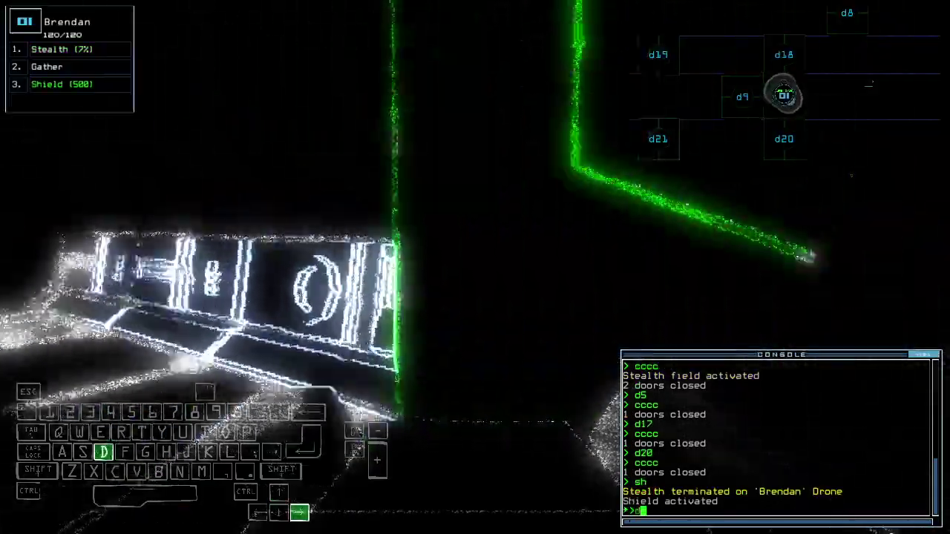
{"action": "type", "text": "d20"}
- Drive the shielded drone past door d20 toward the scrap
{"action": "key", "text": "Return"}
{"action": "key", "text": "Up"}
{"action": "key", "text": "Up"}
{"action": "key", "text": "Up"}
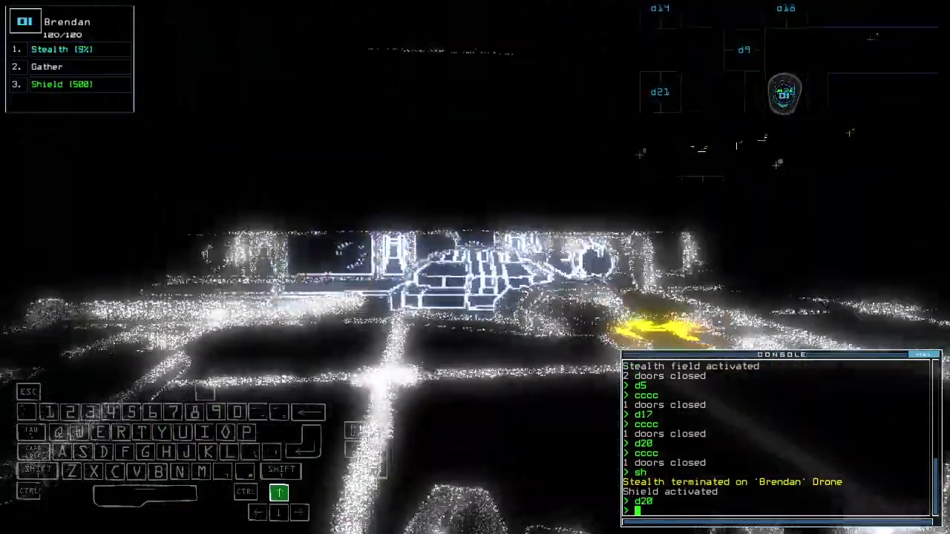
{"action": "key", "text": "Left"}
{"action": "key", "text": "Left"}
{"action": "key", "text": "Up"}
{"action": "key", "text": "Up"}
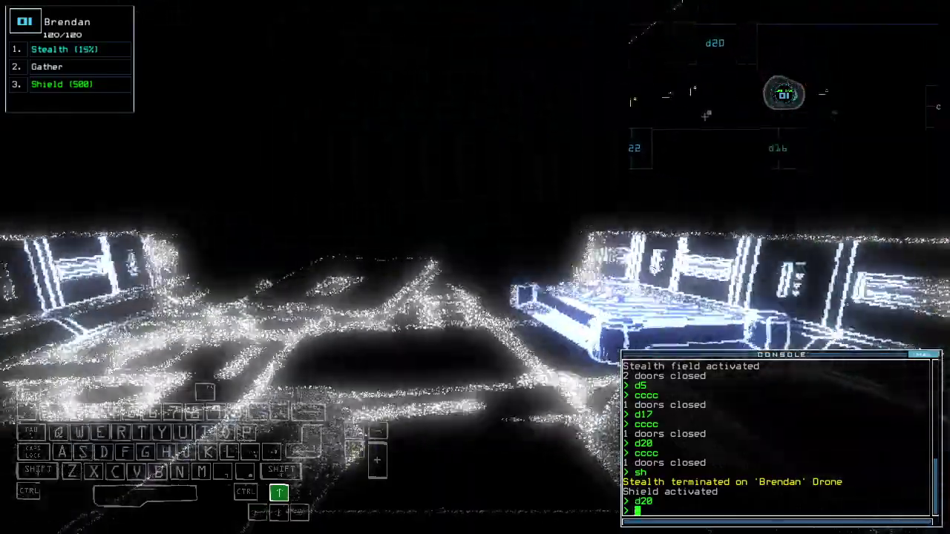
{"action": "key", "text": "Up"}
{"action": "key", "text": "Up"}
{"action": "key", "text": "Up"}
{"action": "key", "text": "Up"}
{"action": "key", "text": "Up"}
{"action": "key", "text": "Left"}
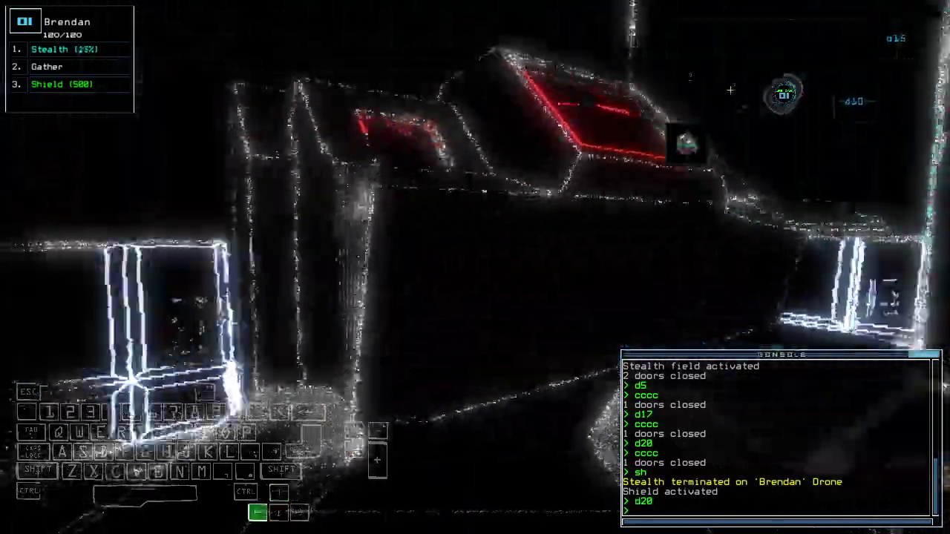
{"action": "key", "text": "Up"}
{"action": "key", "text": "Left"}
- Gather the scrap and one day of propulsion fuel, then check the ship map
{"action": "key", "text": "Up"}
{"action": "key", "text": "Left"}
{"action": "key", "text": "Up"}
{"action": "type", "text": "g"}
{"action": "key", "text": "Return"}
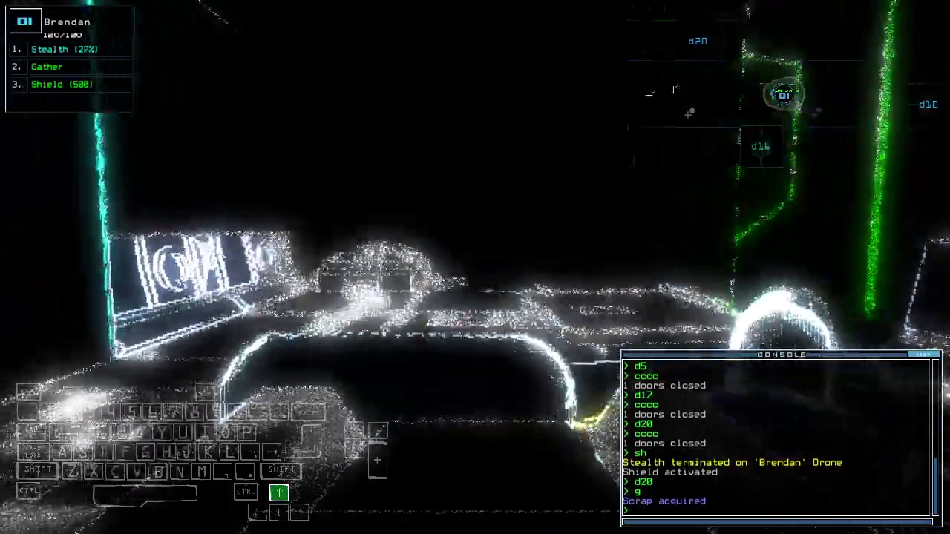
{"action": "key", "text": "Up"}
{"action": "key", "text": "Up"}
{"action": "key", "text": "Up"}
{"action": "type", "text": "g"}
{"action": "key", "text": "Return"}
{"action": "key", "text": "Up"}
{"action": "key", "text": "Up"}
{"action": "type", "text": "g"}
{"action": "key", "text": "Return"}
{"action": "key", "text": "Up"}
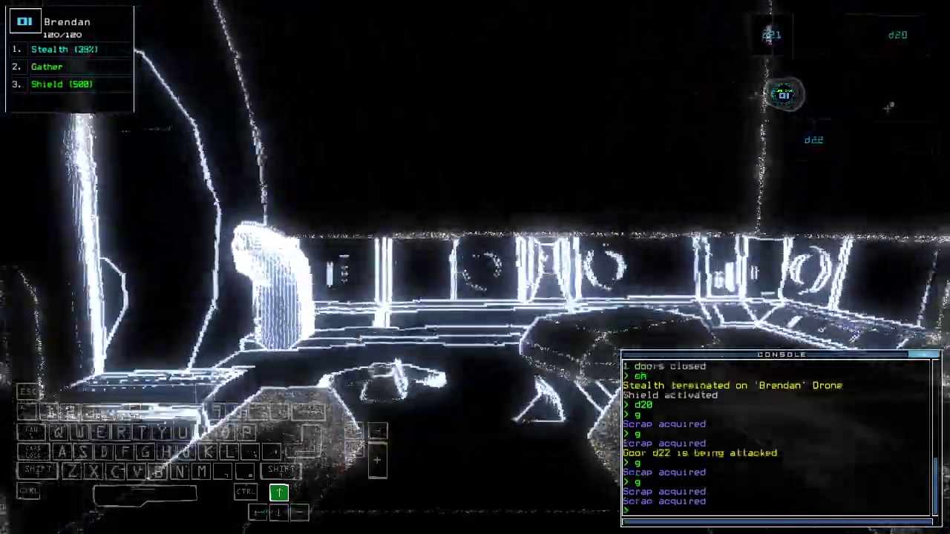
{"action": "key", "text": "Tab"}
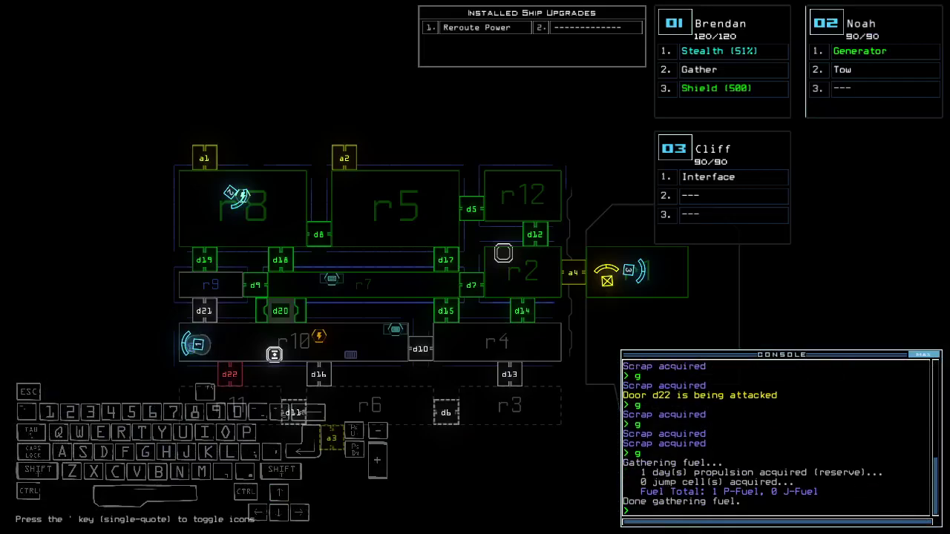
- Drive the lead drone forward and close the door behind it
{"action": "key", "text": "Tab"}
{"action": "key", "text": "Left"}
{"action": "key", "text": "Left"}
{"action": "key", "text": "Up"}
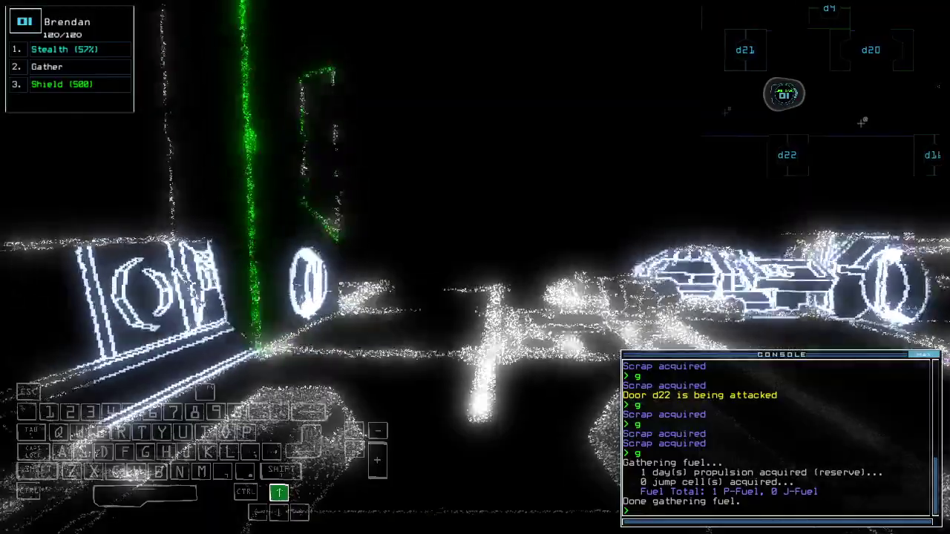
{"action": "key", "text": "Up"}
{"action": "key", "text": "Up"}
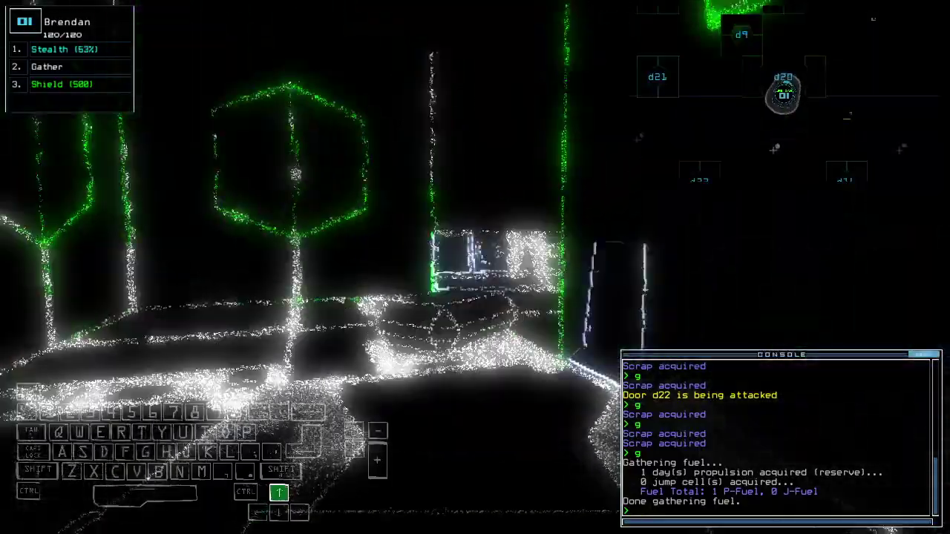
{"action": "key", "text": "Up"}
{"action": "type", "text": "cccc"}
{"action": "key", "text": "Return"}
{"action": "key", "text": "Left"}
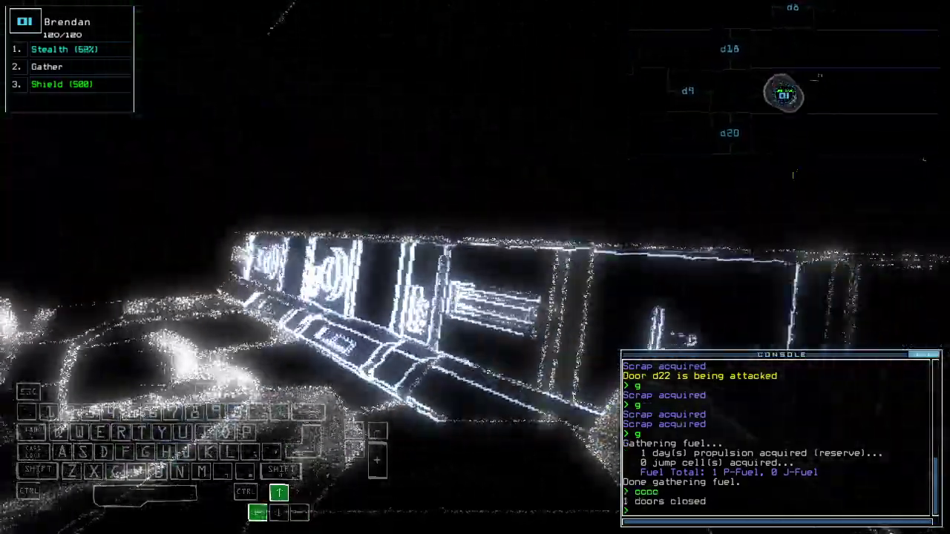
- Drive the drone through room r7 toward door d7, checking the ship map
{"action": "key", "text": "Tab"}
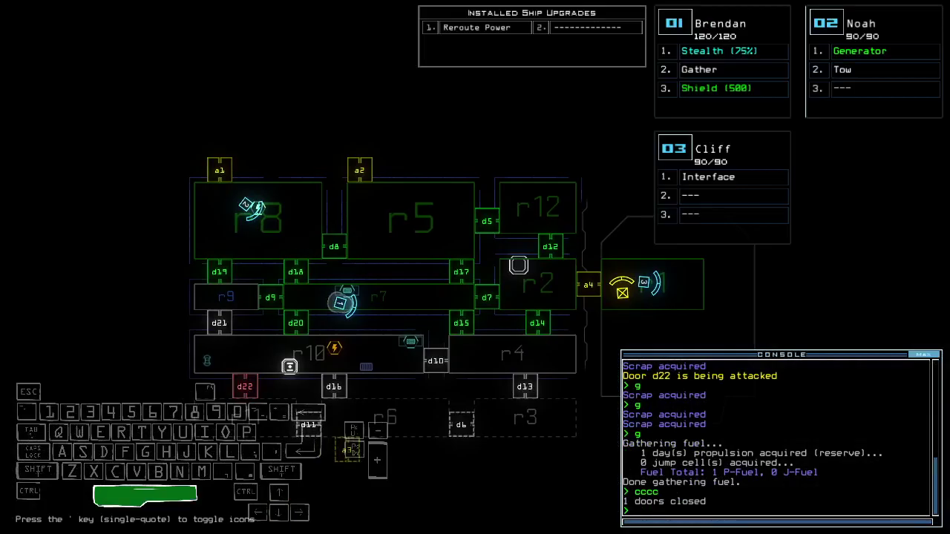
{"action": "key", "text": "space"}
{"action": "key", "text": "Up"}
{"action": "key", "text": "Up"}
{"action": "key", "text": "space"}
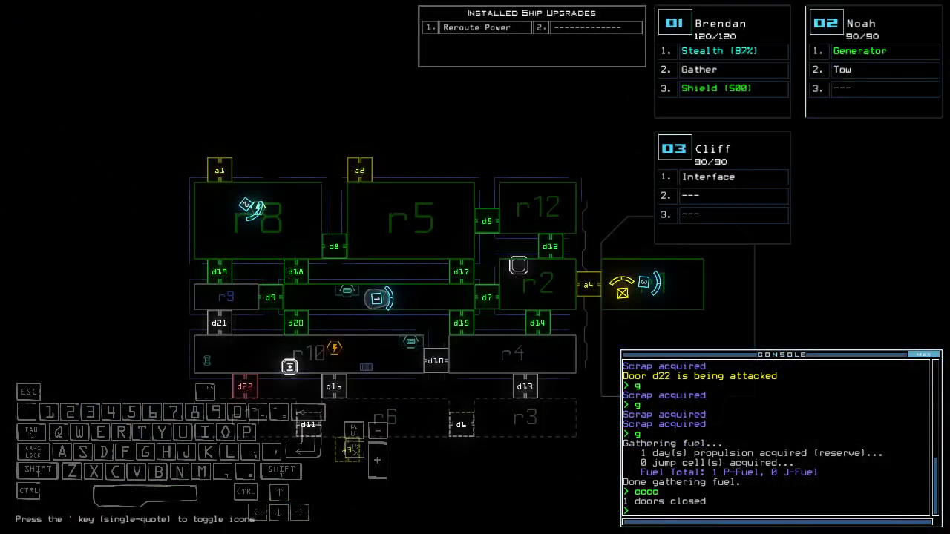
{"action": "key", "text": "space"}
{"action": "key", "text": "Up"}
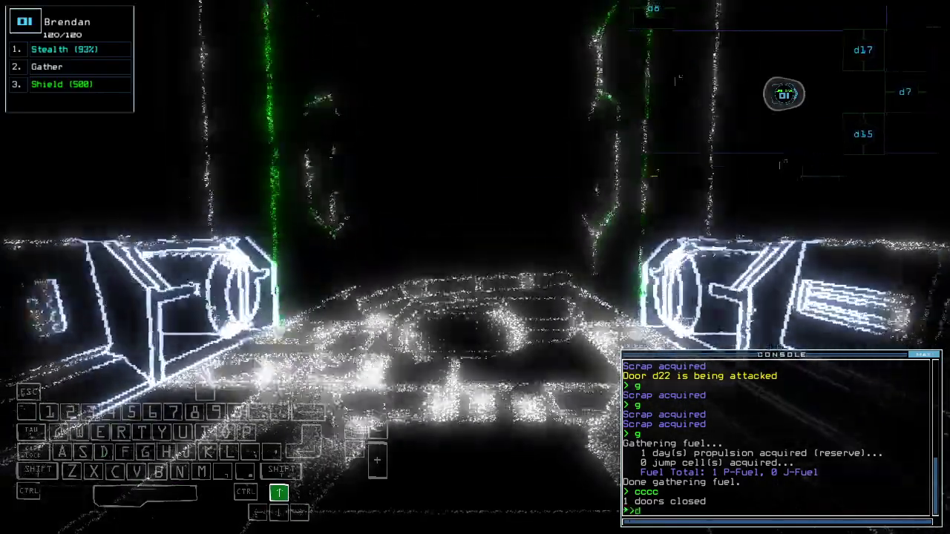
{"action": "type", "text": "d7"}
- Close doors d14 and d15 around the drone and open door d7
{"action": "key", "text": "BackSpace"}
{"action": "key", "text": "BackSpace"}
{"action": "key", "text": "space"}
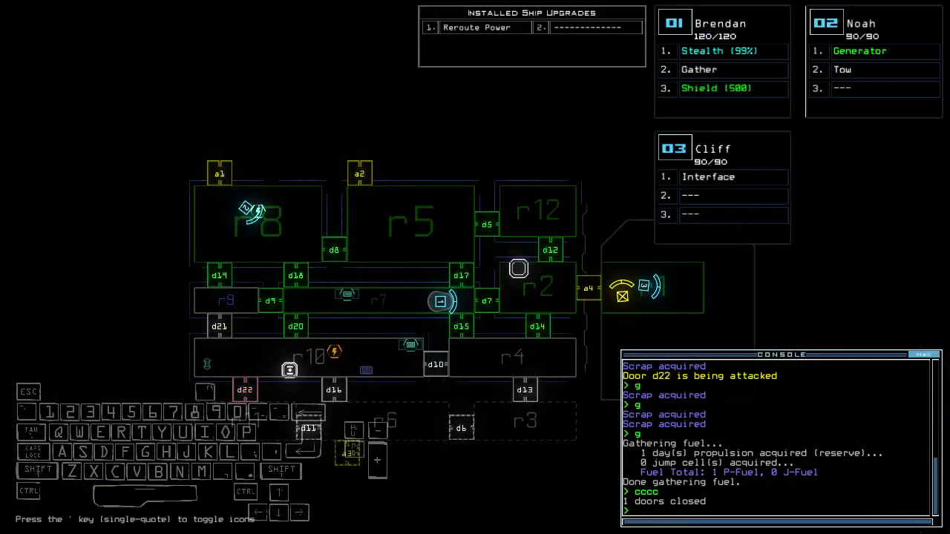
{"action": "type", "text": "d14"}
{"action": "key", "text": "Return"}
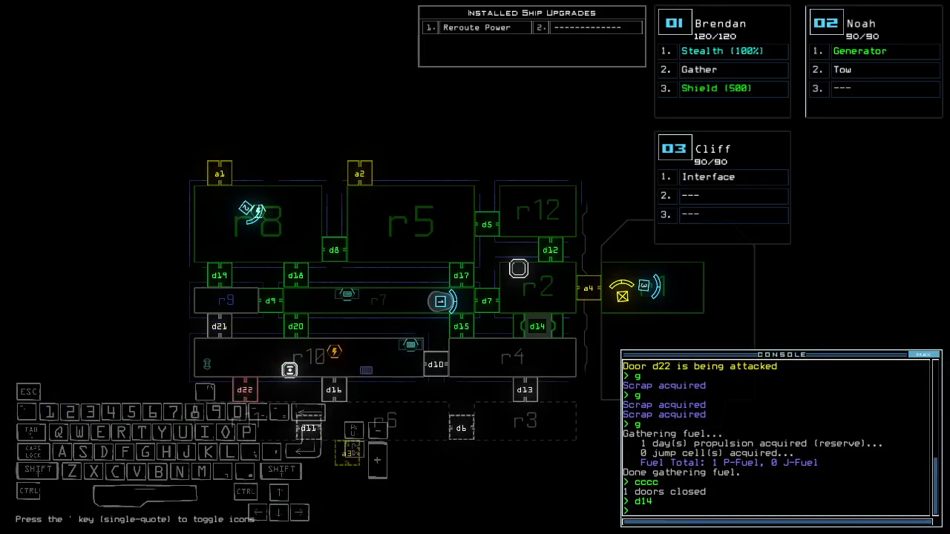
{"action": "key", "text": "space"}
{"action": "type", "text": "d15"}
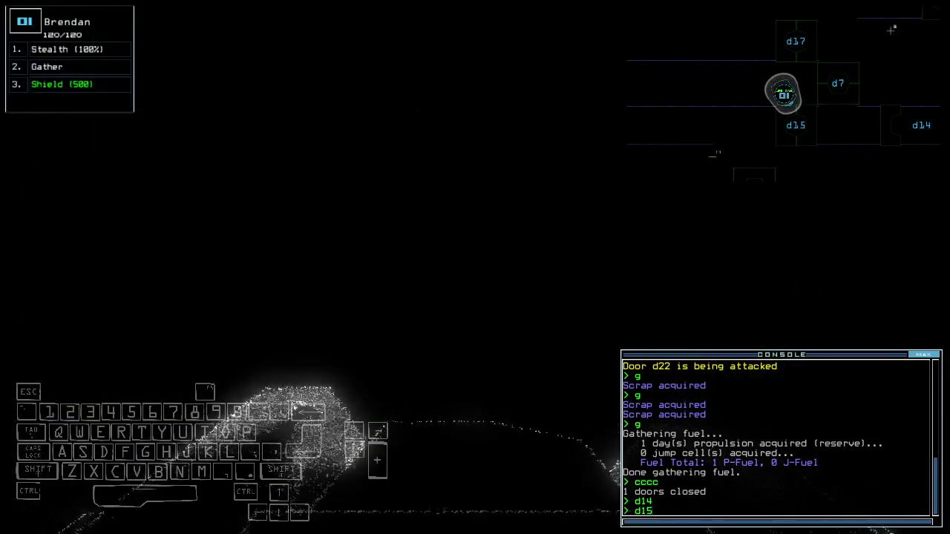
{"action": "type", "text": "cc"}
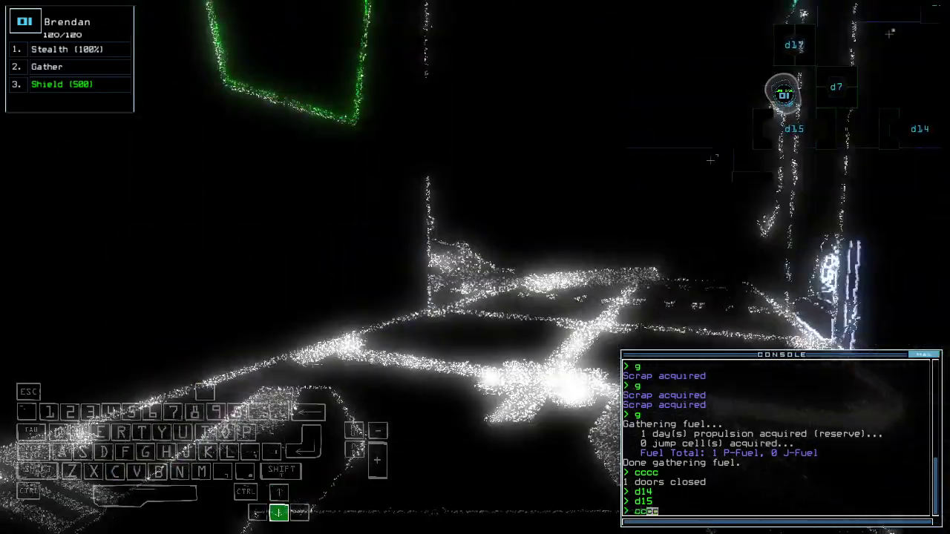
{"action": "key", "text": "Return"}
{"action": "key", "text": "space"}
{"action": "type", "text": "d7"}
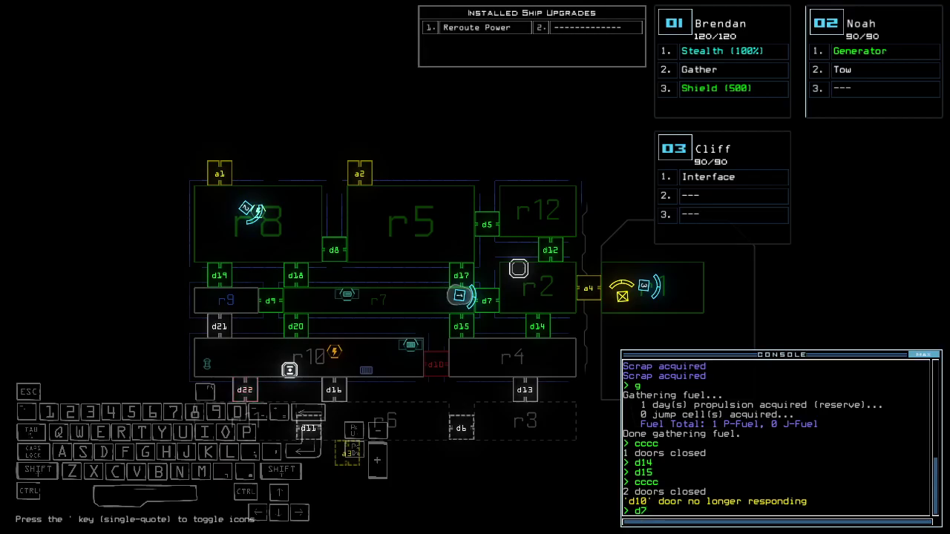
{"action": "key", "text": "Return"}
{"action": "key", "text": "space"}
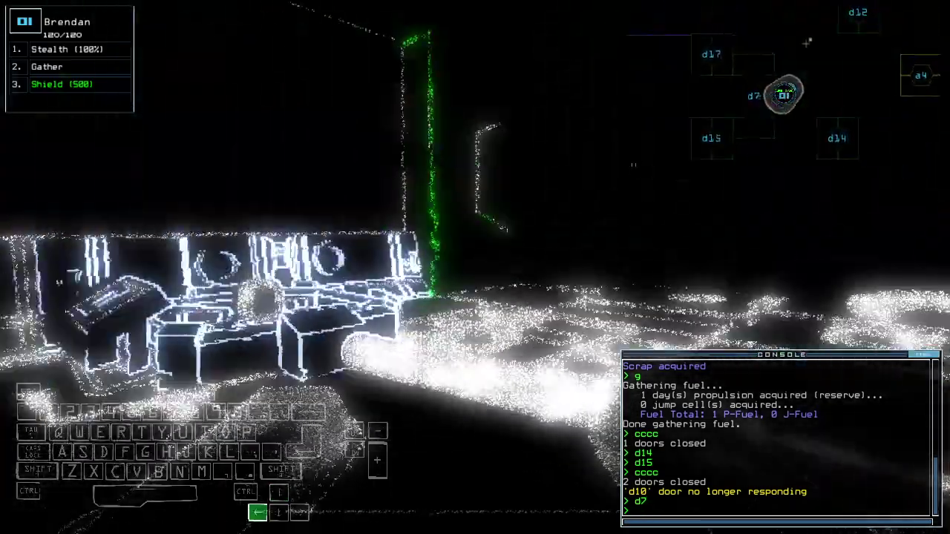
{"action": "key", "text": "space"}
{"action": "type", "text": "d5"}
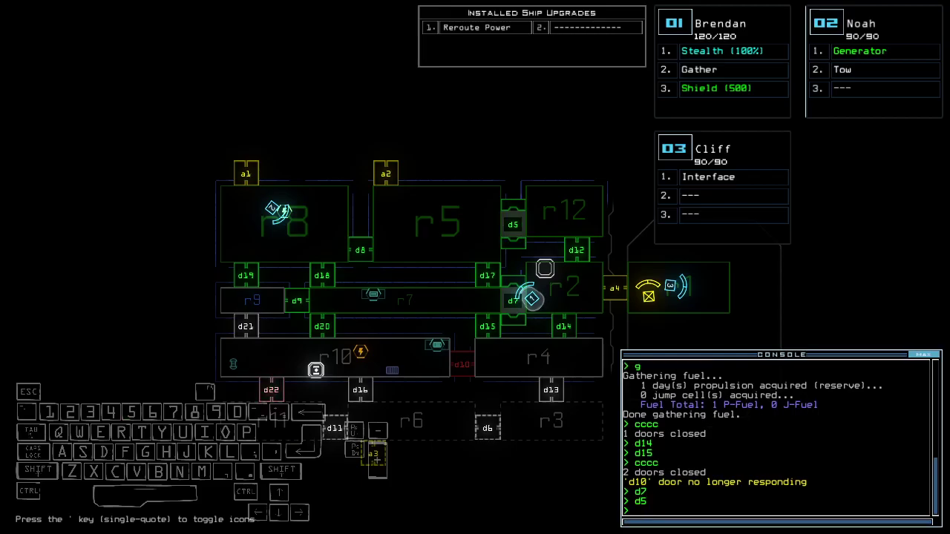
- Drive the drone east into room r2, checking the map between moves
{"action": "key", "text": "space"}
{"action": "key", "text": "Up"}
{"action": "key", "text": "Up"}
{"action": "key", "text": "Up"}
{"action": "key", "text": "space"}
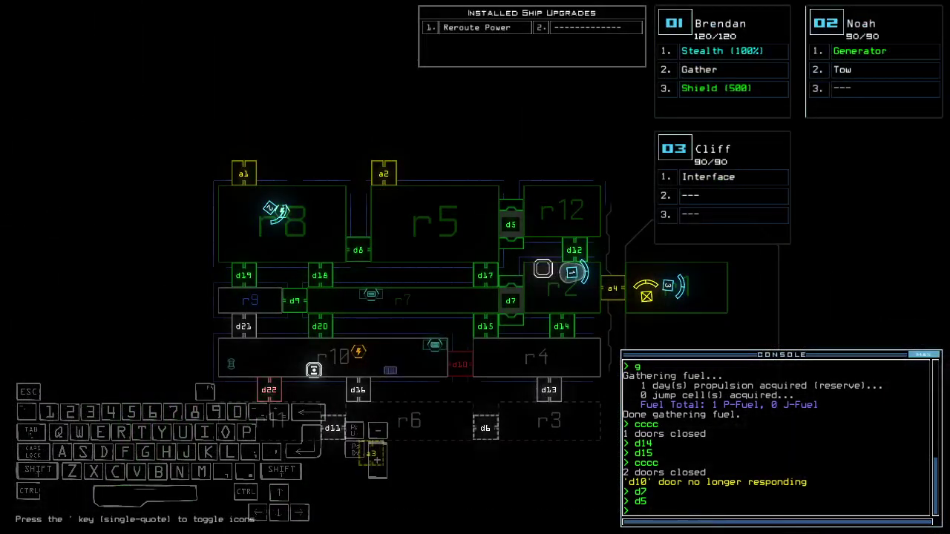
{"action": "key", "text": "space"}
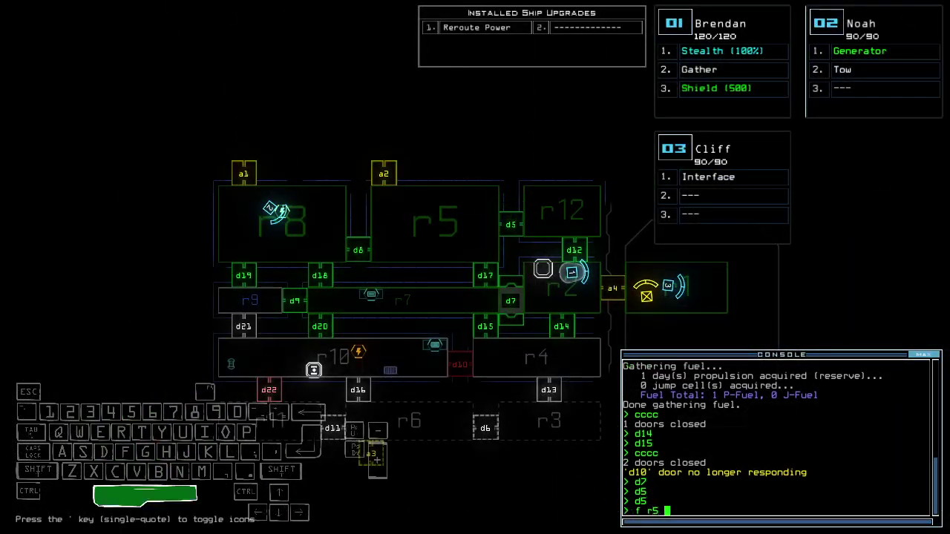
{"action": "key", "text": "space"}
{"action": "key", "text": "Right"}
{"action": "key", "text": "Right"}
{"action": "key", "text": "Right"}
{"action": "key", "text": "Up"}
{"action": "key", "text": "Up"}
{"action": "key", "text": "Up"}
{"action": "key", "text": "Up"}
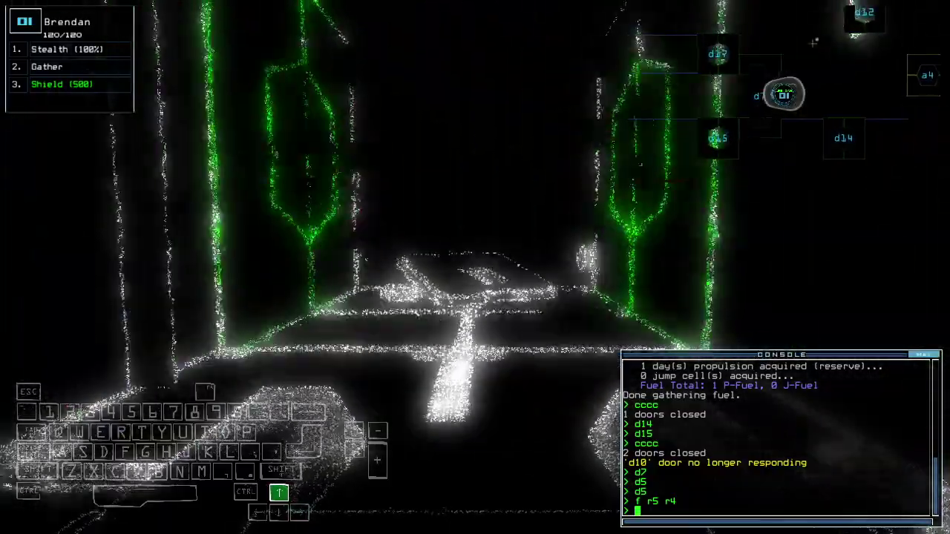
{"action": "key", "text": "space"}
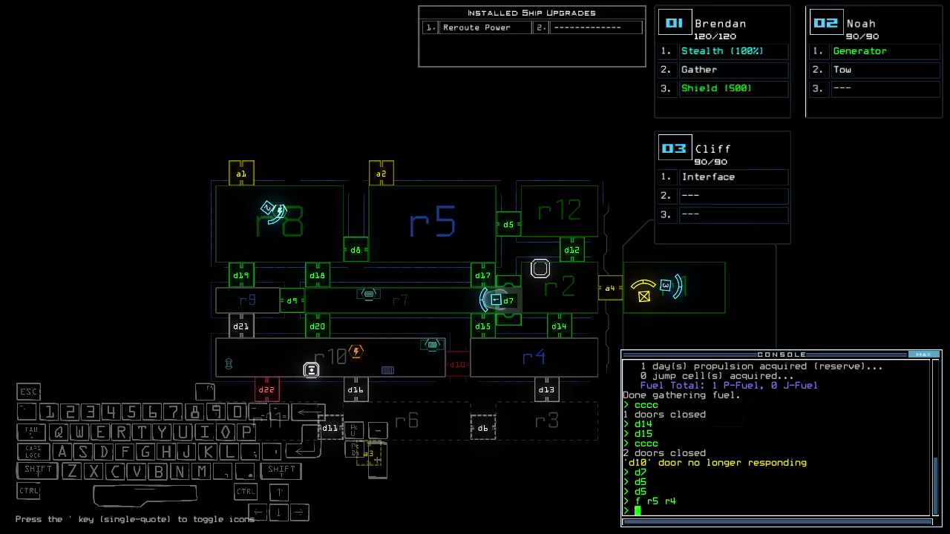
{"action": "type", "text": "reroute "}
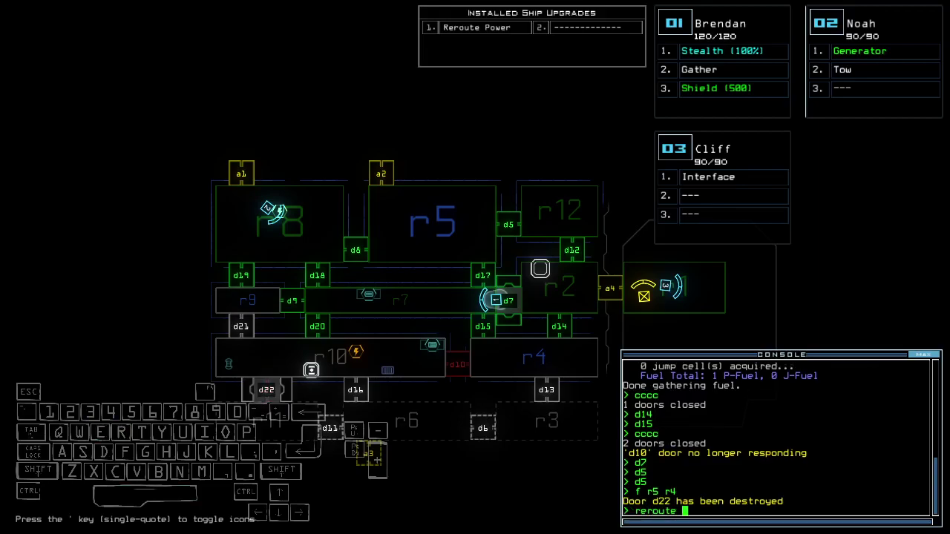
{"action": "type", "text": "d"}
- Bring the drone back through door d20 into the ship and re-dock at airlock a3
{"action": "key", "text": "space"}
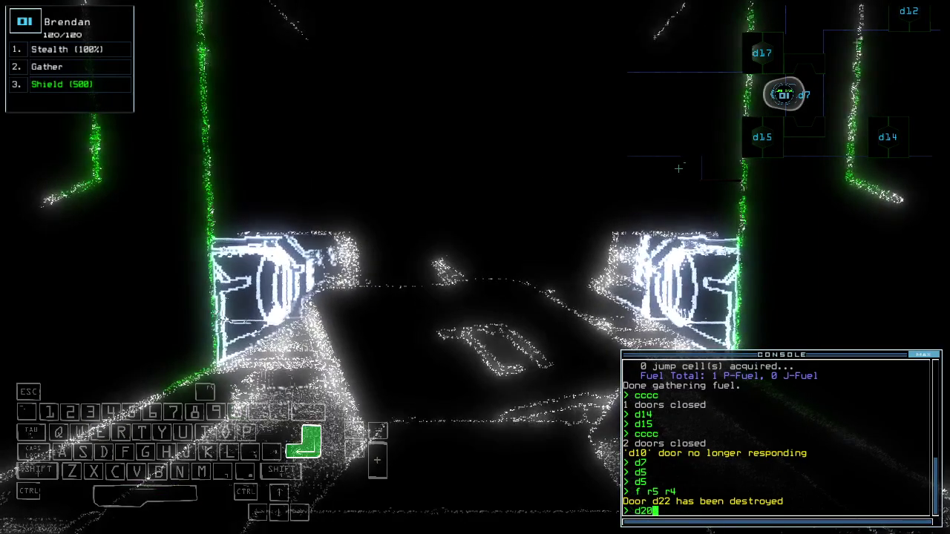
{"action": "key", "text": "Return"}
{"action": "key", "text": "space"}
{"action": "key", "text": "space"}
{"action": "type", "text": "cccc"}
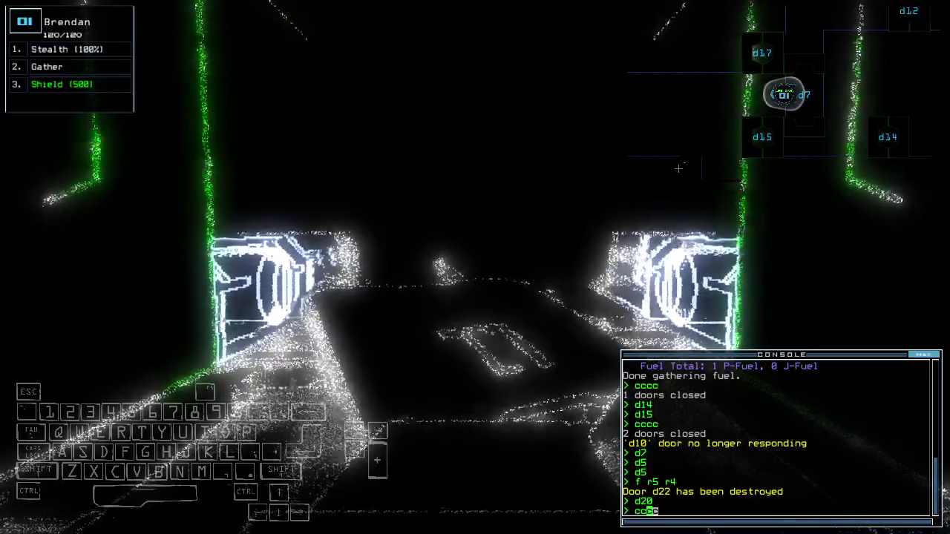
{"action": "key", "text": "Return"}
{"action": "key", "text": "Down"}
{"action": "key", "text": "Down"}
{"action": "key", "text": "Down"}
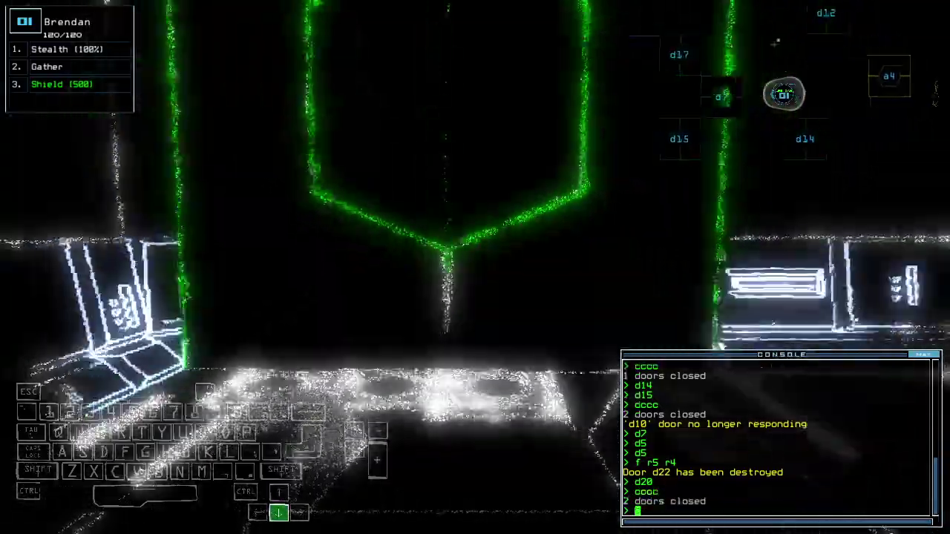
{"action": "type", "text": "arr"}
{"action": "key", "text": "Return"}
{"action": "key", "text": "Down"}
{"action": "key", "text": "Down"}
{"action": "key", "text": "Down"}
{"action": "key", "text": "Down"}
{"action": "key", "text": "Down"}
{"action": "type", "text": "d a2"}
{"action": "key", "text": "space"}
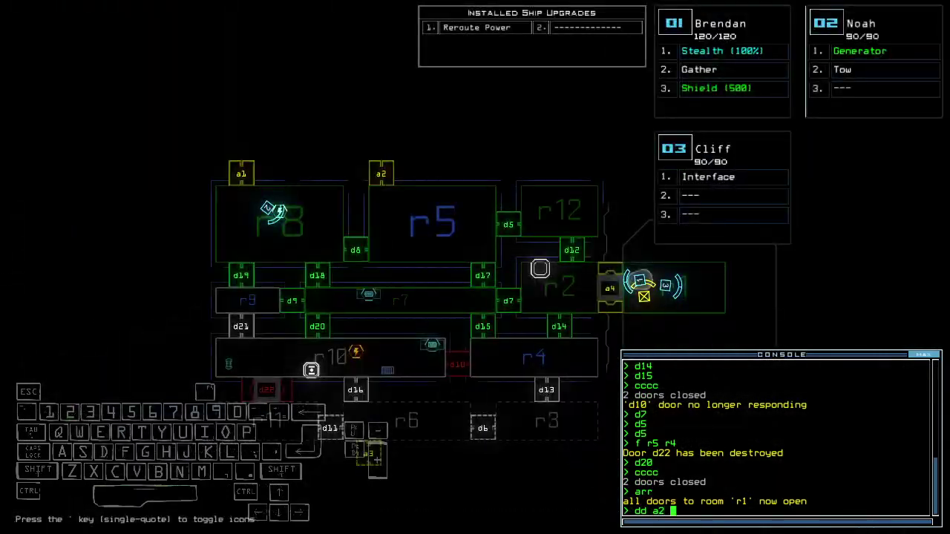
{"action": "key", "text": "Return"}
{"action": "type", "text": "reroute r8 r9 r10 r11"}
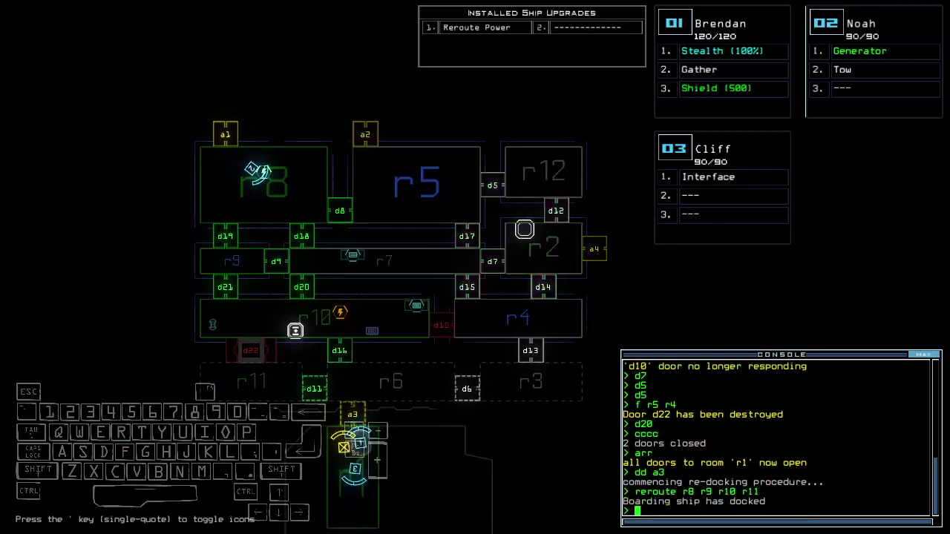
- Open all doors to room r1 and drive the drone out through the ship
{"action": "key", "text": "space"}
{"action": "type", "text": "arr"}
{"action": "key", "text": "Return"}
{"action": "key", "text": "Up"}
{"action": "key", "text": "Up"}
{"action": "key", "text": "Right"}
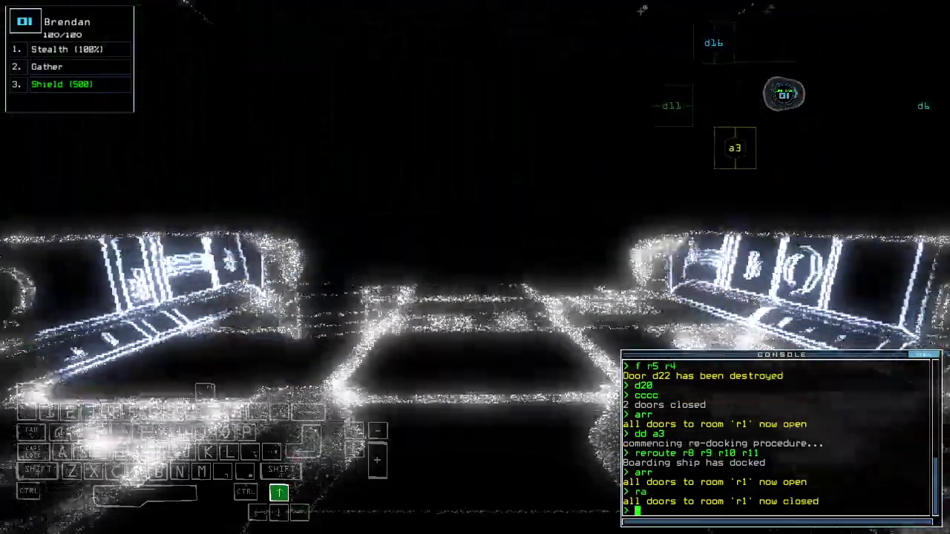
{"action": "key", "text": "Up"}
{"action": "key", "text": "Left"}
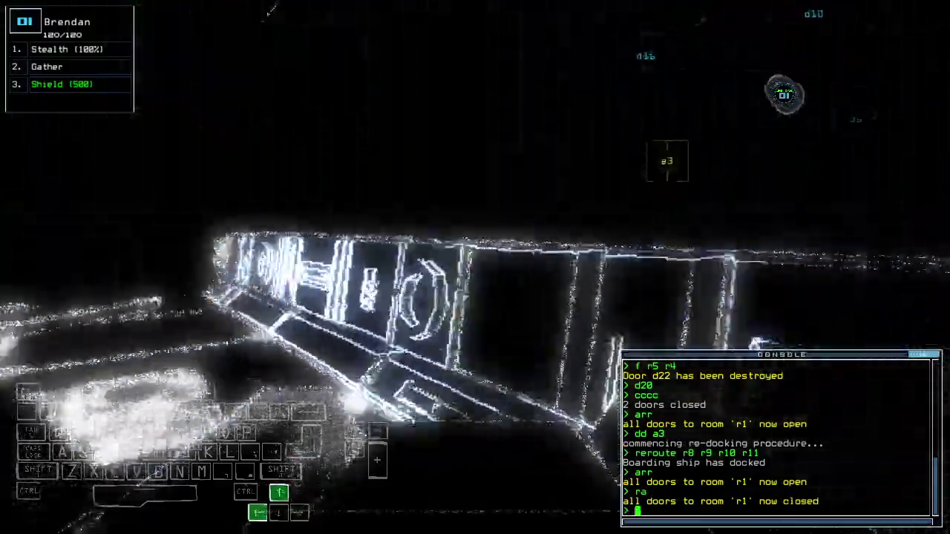
{"action": "key", "text": "Up"}
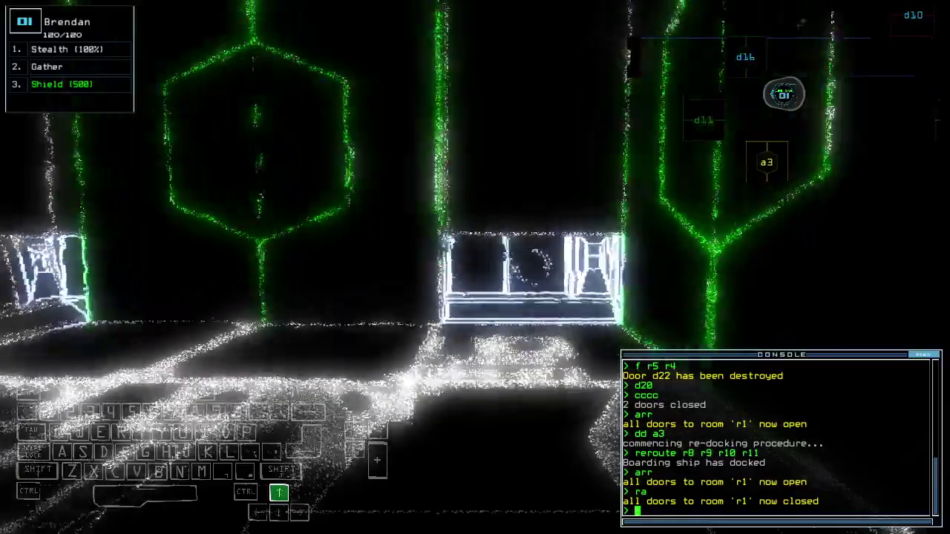
{"action": "key", "text": "Up"}
{"action": "key", "text": "Tab"}
{"action": "key", "text": "Tab"}
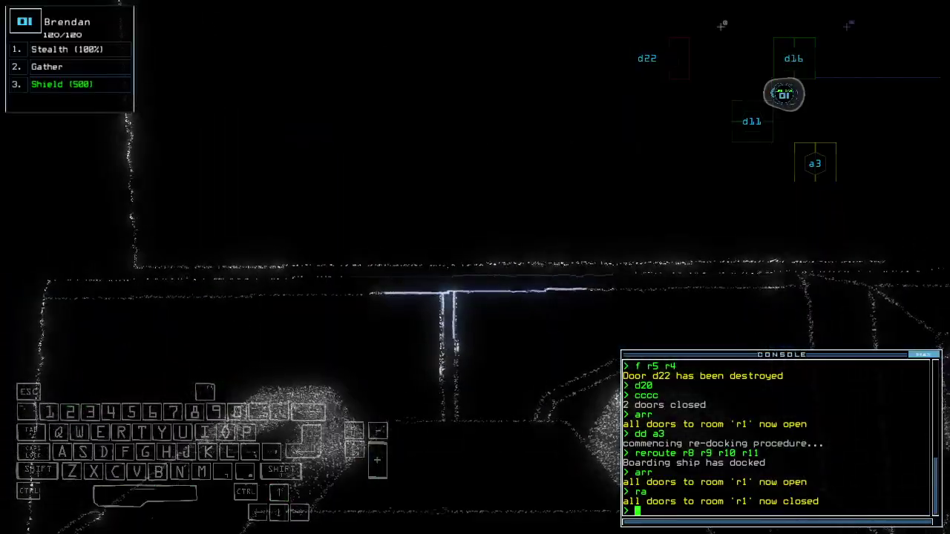
- Open door d11, gather the room's scrap, and close the nearby doors
{"action": "key", "text": "Up"}
{"action": "type", "text": "d11"}
{"action": "key", "text": "Return"}
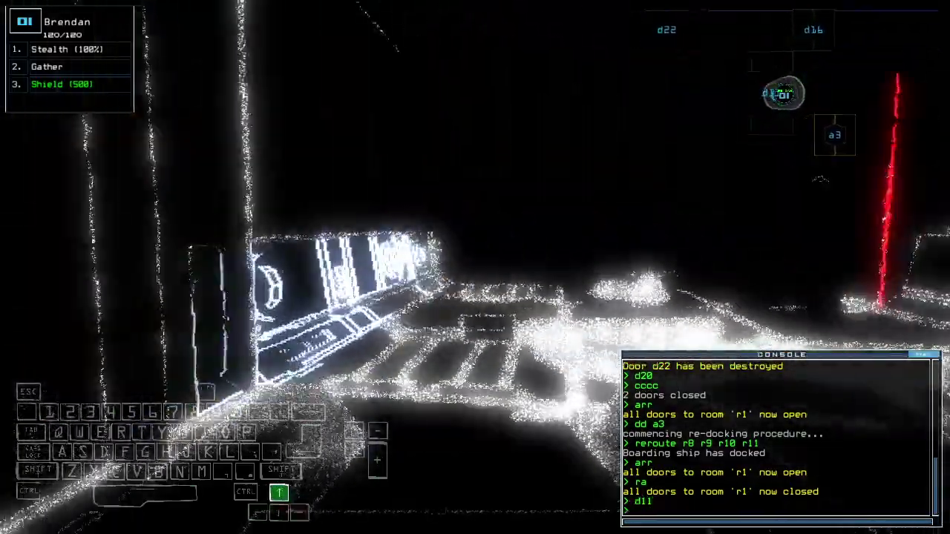
{"action": "key", "text": "Up"}
{"action": "key", "text": "Up"}
{"action": "type", "text": "g"}
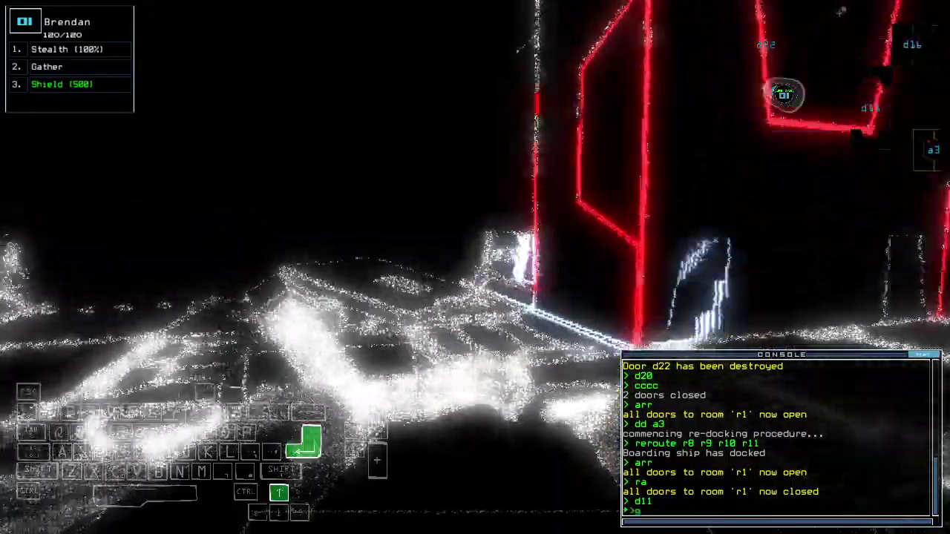
{"action": "key", "text": "Return"}
{"action": "key", "text": "Up"}
{"action": "key", "text": "Left"}
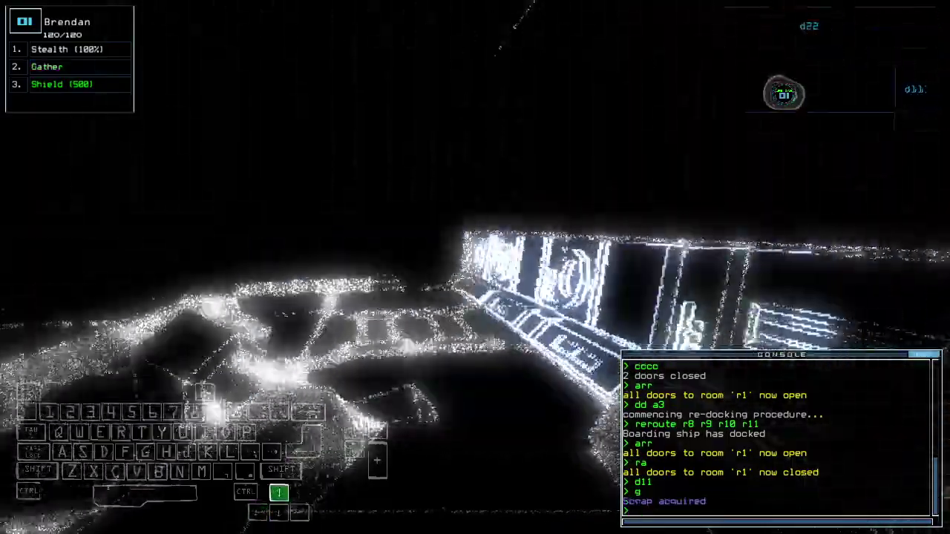
{"action": "key", "text": "Up"}
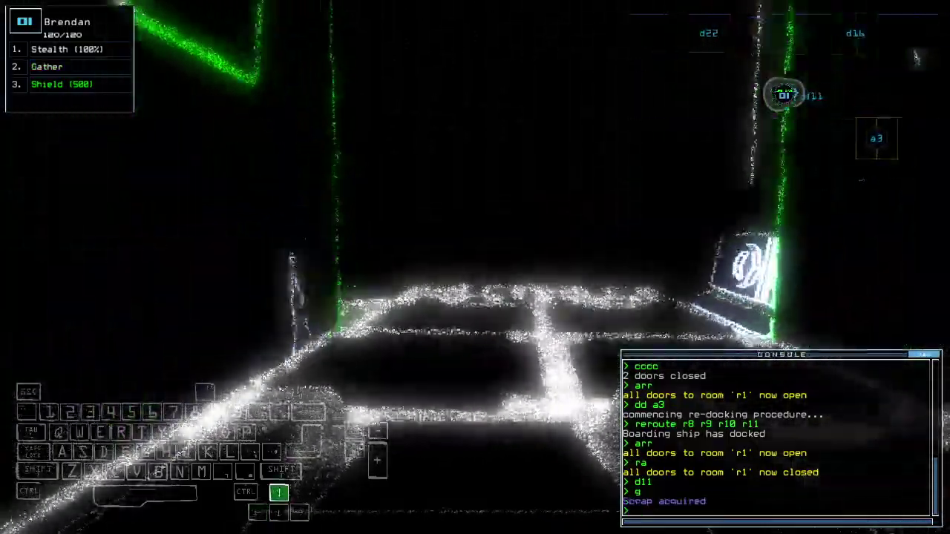
{"action": "type", "text": "cccc"}
{"action": "key", "text": "Return"}
{"action": "key", "text": "Up"}
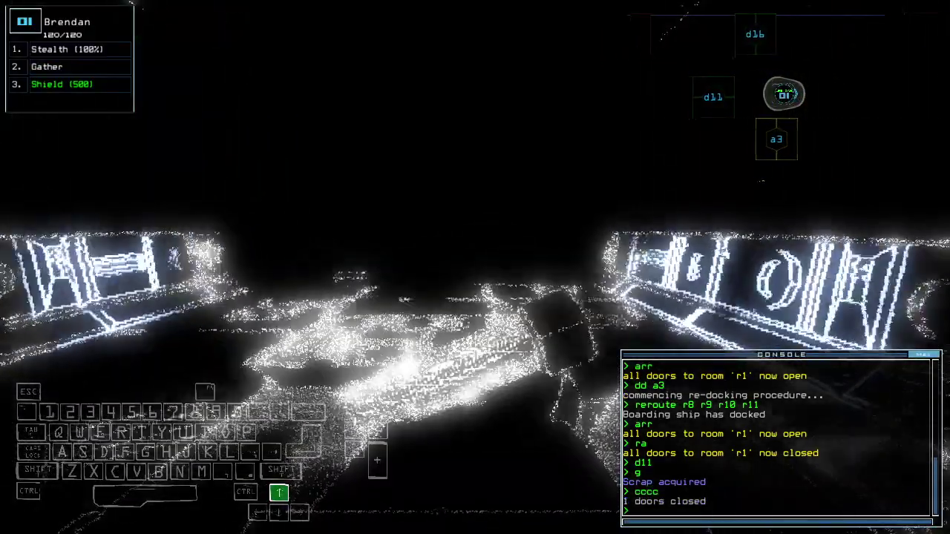
{"action": "key", "text": "space"}
{"action": "type", "text": "reroute r8 r7 r10 r6"}
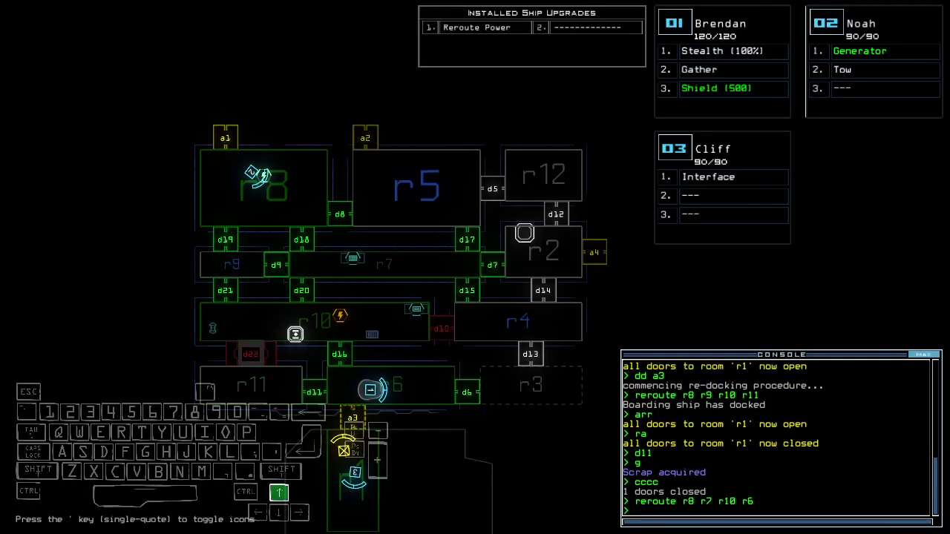
{"action": "type", "text": "16"}
- Shield drone 01, open all doors to room r1, and order re-docking at airlock a1
{"action": "key", "text": "Return"}
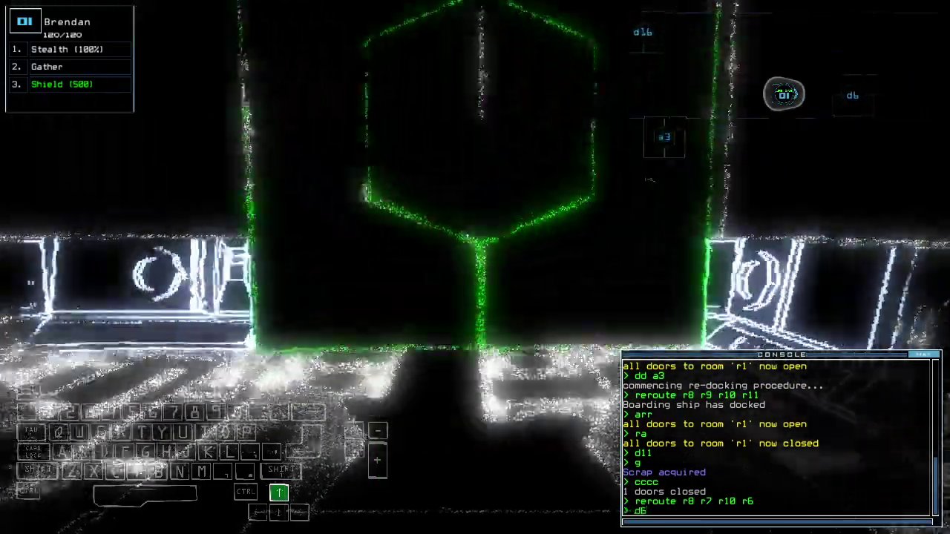
{"action": "type", "text": "st"}
{"action": "key", "text": "Return"}
{"action": "key", "text": "Up"}
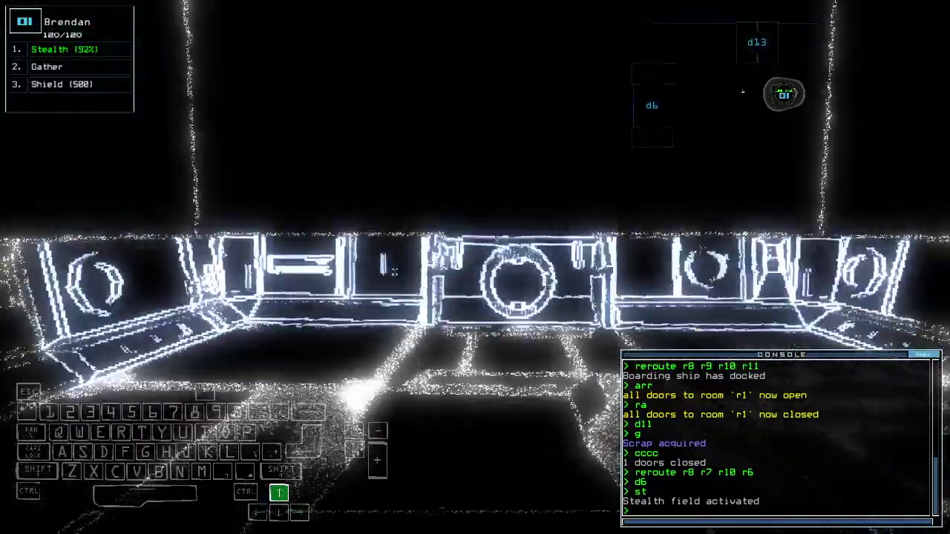
{"action": "key", "text": "Down"}
{"action": "key", "text": "Down"}
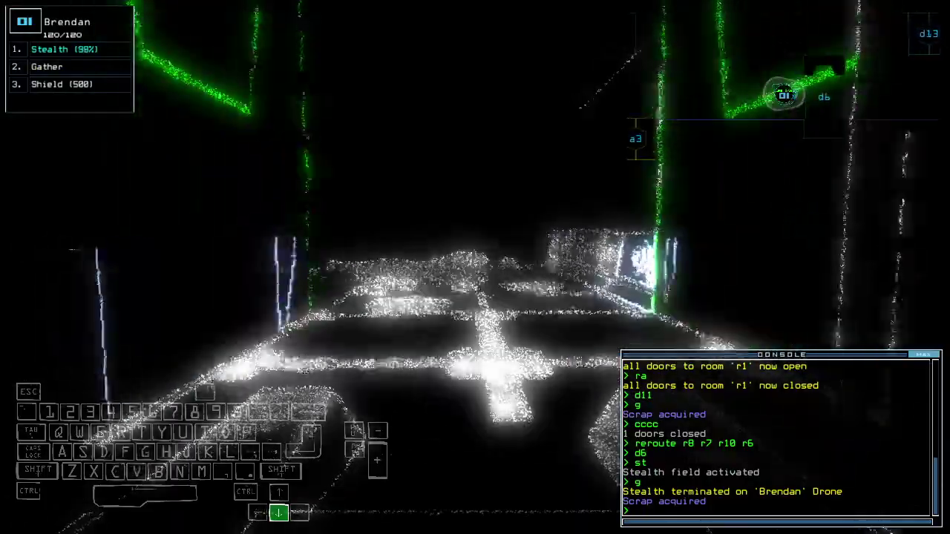
{"action": "type", "text": "sh"}
{"action": "key", "text": "Return"}
{"action": "type", "text": "arr"}
{"action": "key", "text": "Return"}
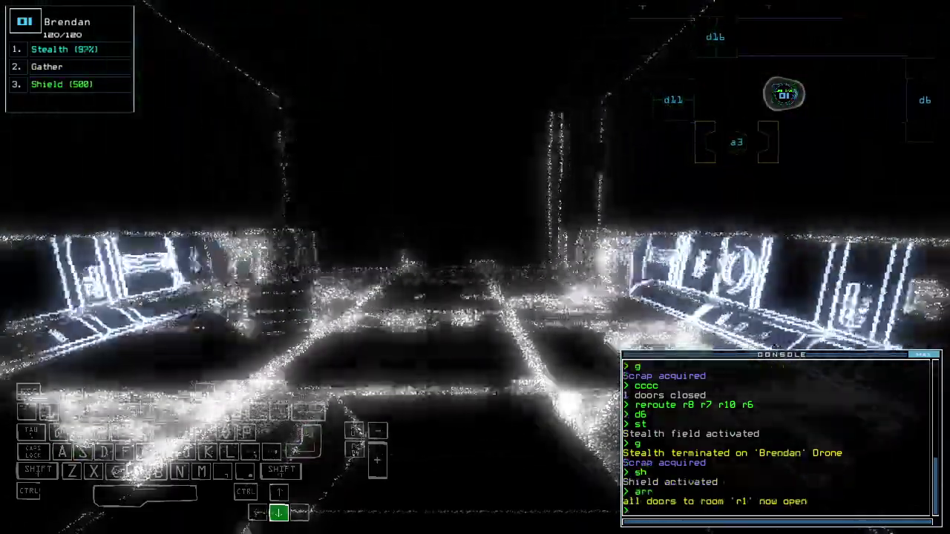
{"action": "type", "text": "dd a1"}
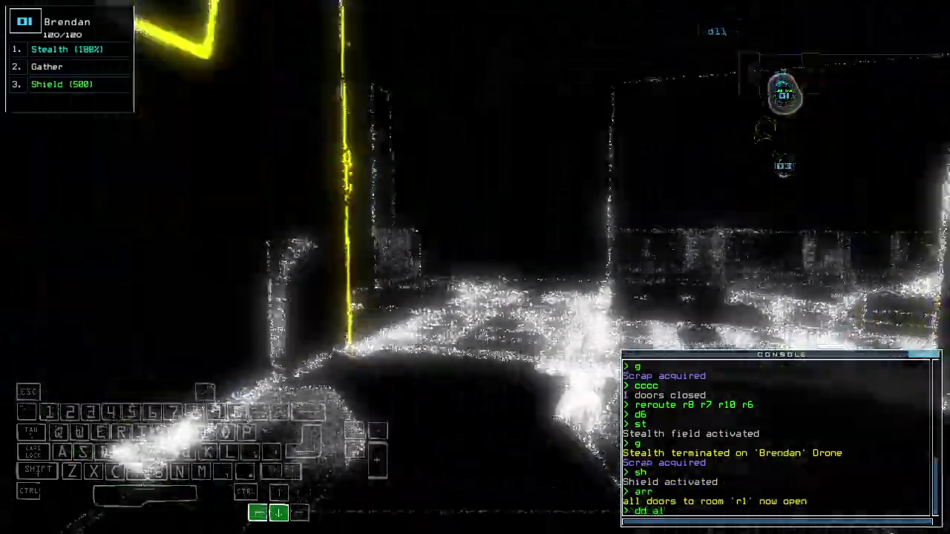
{"action": "key", "text": "Return"}
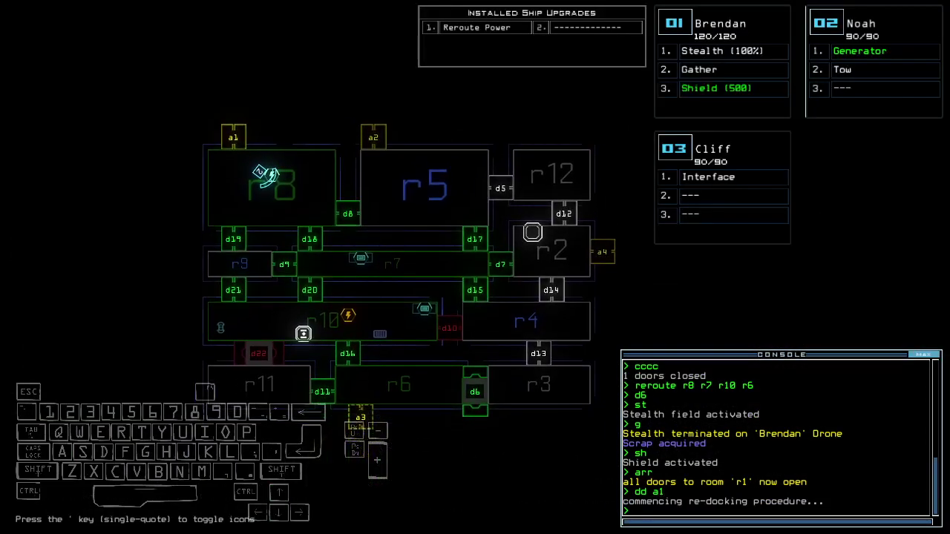
- Steer drone 02 back through the ship and reopen the doors to room r1
{"action": "key", "text": "2"}
{"action": "key", "text": "Right"}
{"action": "key", "text": "a"}
{"action": "key", "text": "Up"}
{"action": "key", "text": "Return"}
{"action": "key", "text": "Up"}
{"action": "type", "text": "oot"}
- End the run with 'oot', dismiss the 795-point score, and launch the next challenge
{"action": "key", "text": "space"}
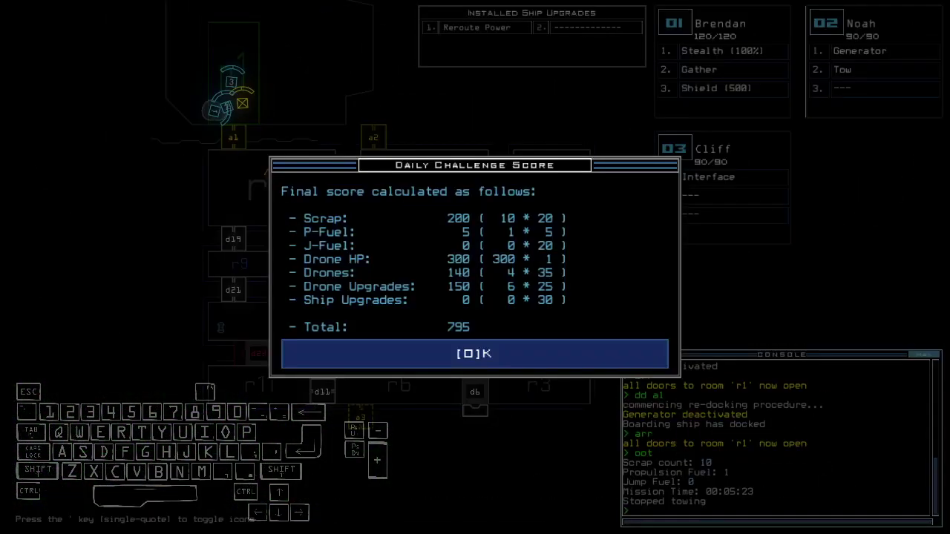
{"action": "key", "text": "o"}
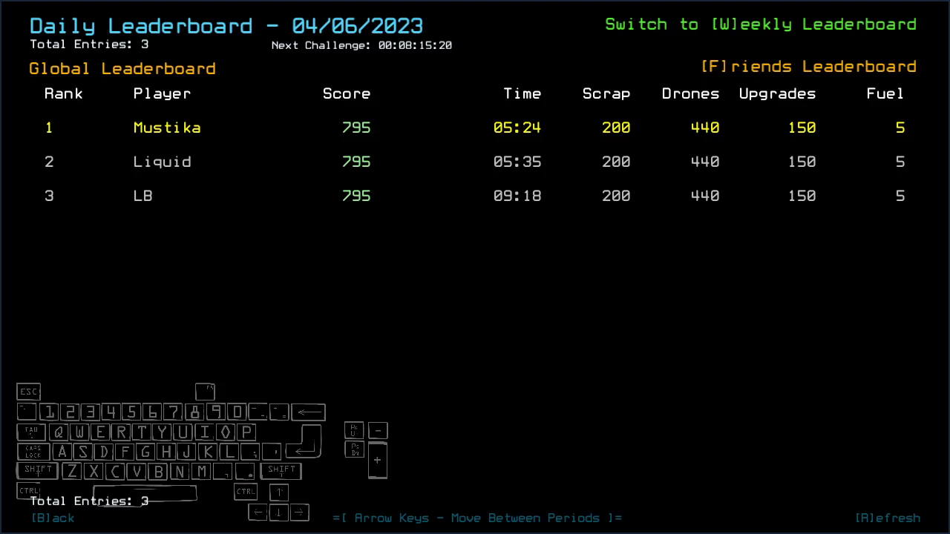
{"action": "key", "text": "b"}
{"action": "key", "text": "w"}
{"action": "type", "text": "ready 3;set 2"}
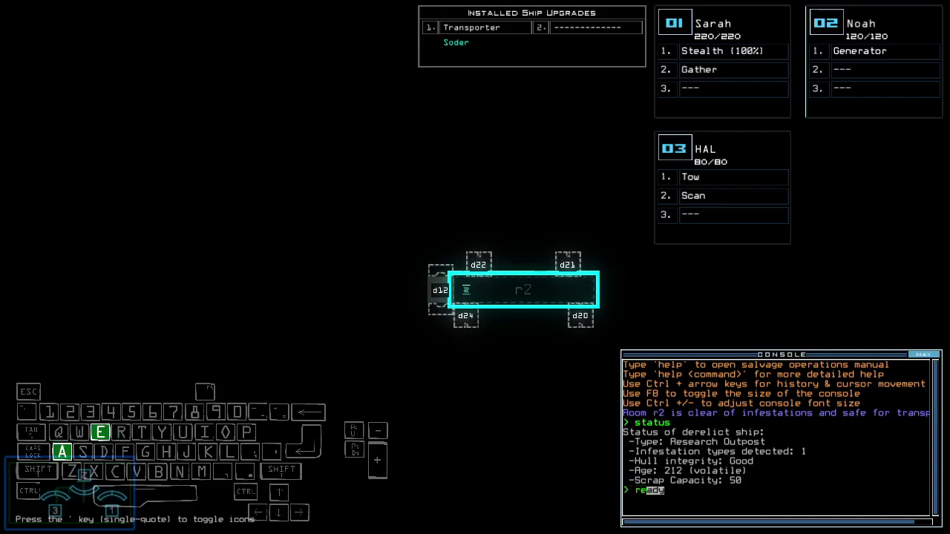
{"action": "type", "text": ":"}
- Give drone 03 Gather, Scan, Stealth and drone 02 Generator, Tow, then check each drone's camera
{"action": "key", "text": "Return"}
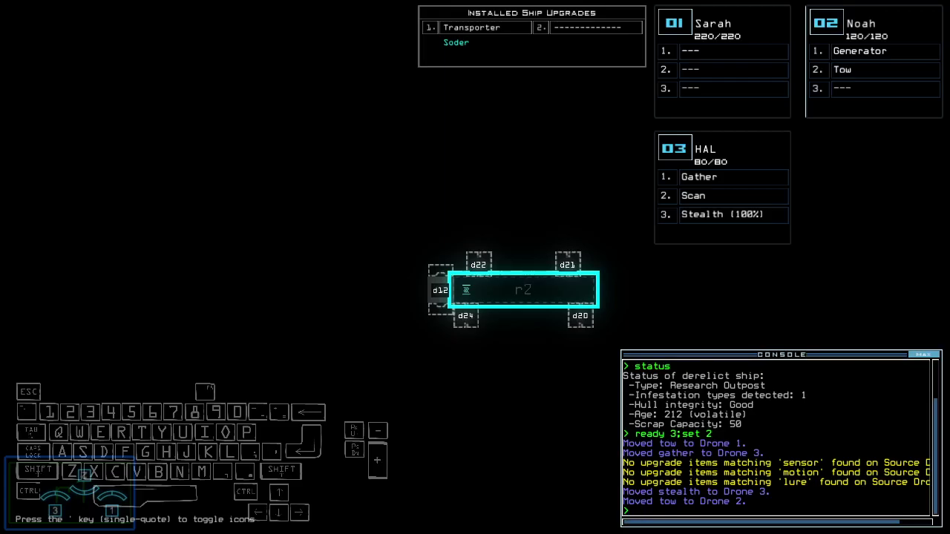
{"action": "key", "text": "1"}
{"action": "key", "text": "Up"}
{"action": "key", "text": "Left"}
{"action": "key", "text": "2"}
{"action": "key", "text": "Left"}
{"action": "key", "text": "Up"}
{"action": "key", "text": "3"}
{"action": "key", "text": "Up"}
{"action": "key", "text": "Escape"}
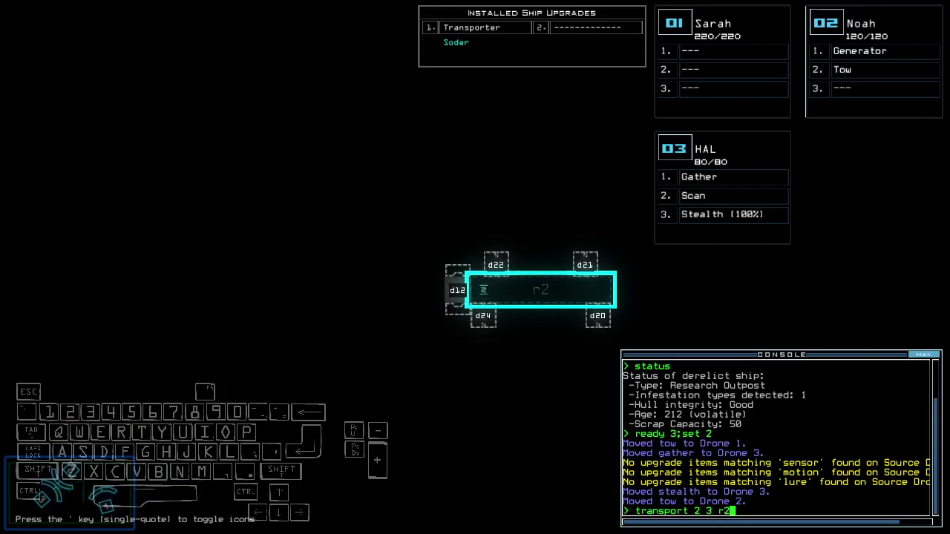
- Transport drones 2 and 3 into room r2, power drone 02's generator, and select drone 03
{"action": "key", "text": "Return"}
{"action": "type", "text": "g"}
{"action": "key", "text": "Return"}
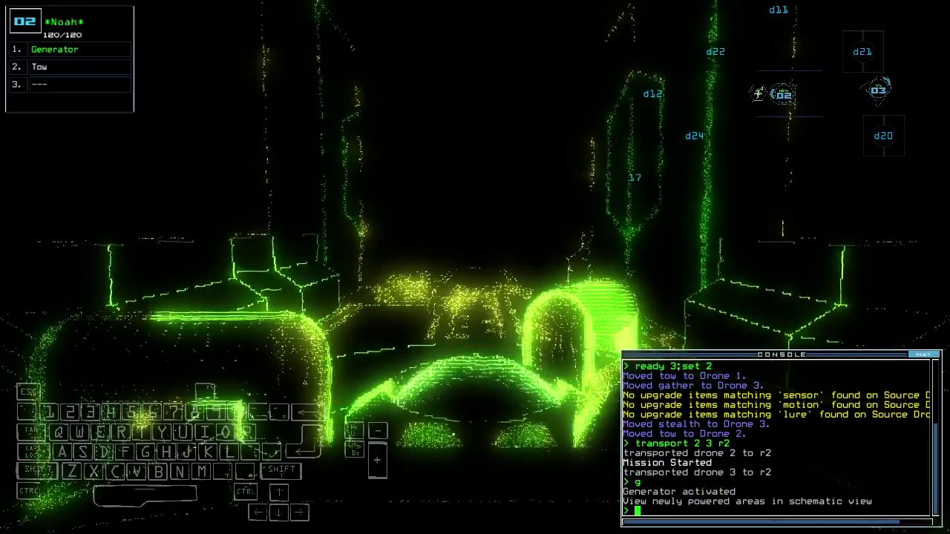
{"action": "key", "text": "space"}
{"action": "key", "text": "space"}
{"action": "key", "text": "Up"}
{"action": "key", "text": "space"}
{"action": "key", "text": "space"}
{"action": "type", "text": "d21 d21"}
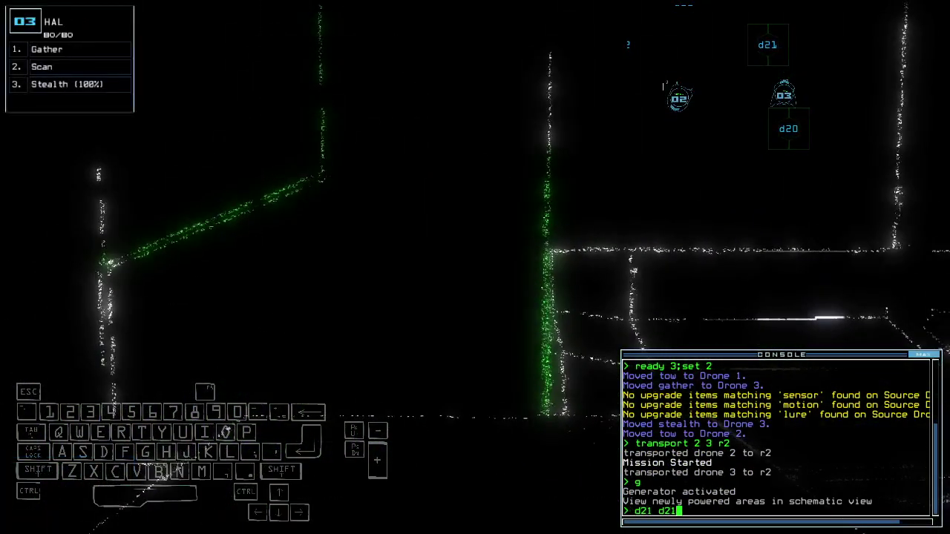
- Open door d21, cloak drone 03, drive it in, scan, and collect the scrap
{"action": "key", "text": "Return"}
{"action": "key", "text": "space"}
{"action": "key", "text": "space"}
{"action": "key", "text": "Up"}
{"action": "type", "text": "21"}
{"action": "key", "text": "Return"}
{"action": "key", "text": "space"}
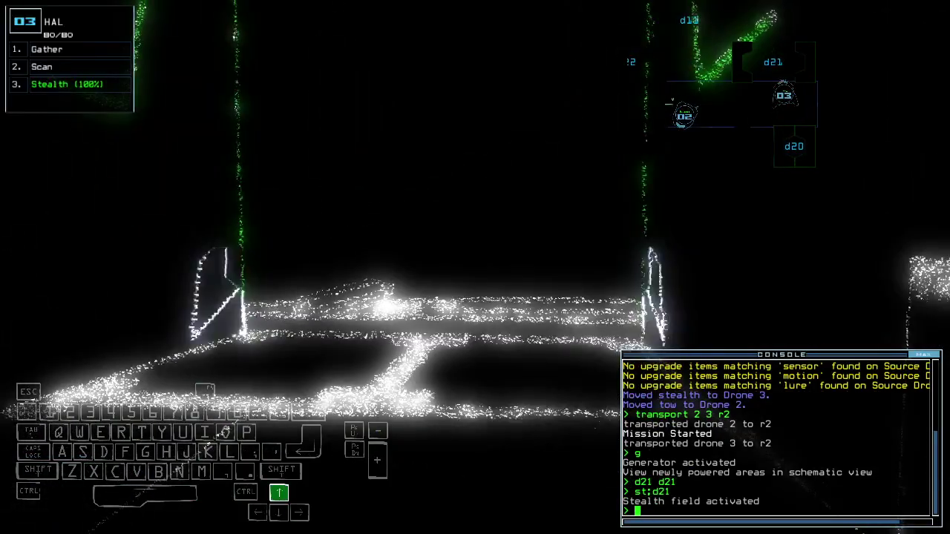
{"action": "key", "text": "Up"}
{"action": "type", "text": "scan"}
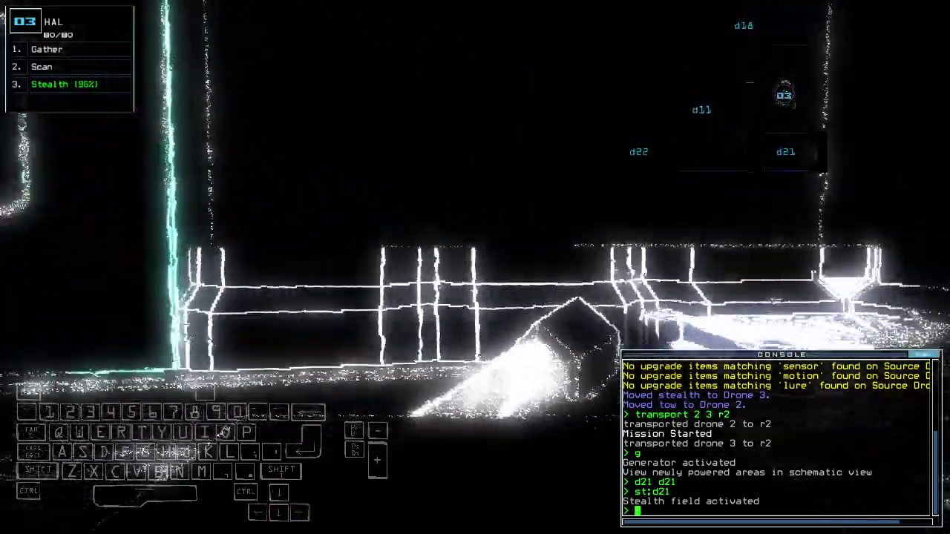
{"action": "key", "text": "Return"}
{"action": "key", "text": "Left"}
{"action": "type", "text": "g"}
{"action": "key", "text": "Return"}
{"action": "key", "text": "Up"}
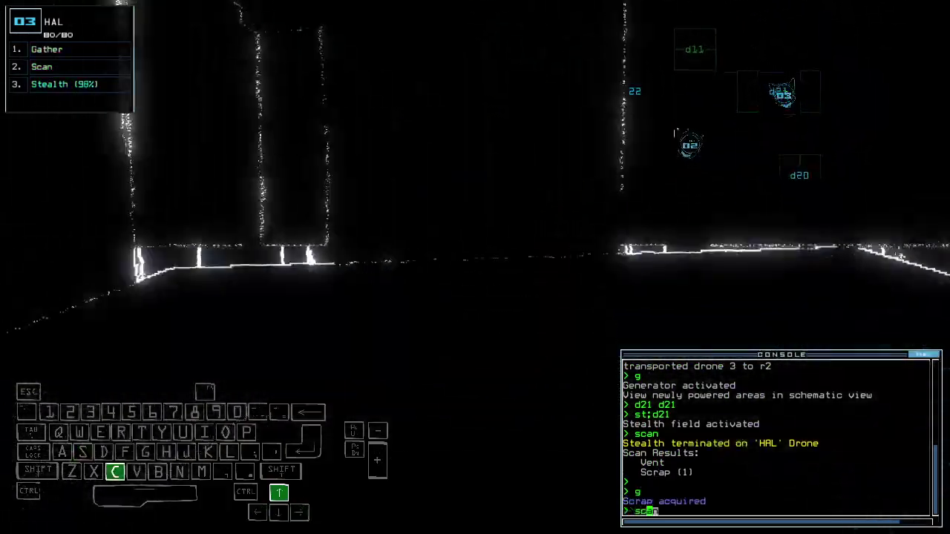
{"action": "type", "text": "scan"}
- Scan the next area, then cloak drone 03, toggle door d20 and drive forward
{"action": "key", "text": "Return"}
{"action": "key", "text": "space"}
{"action": "key", "text": "Down"}
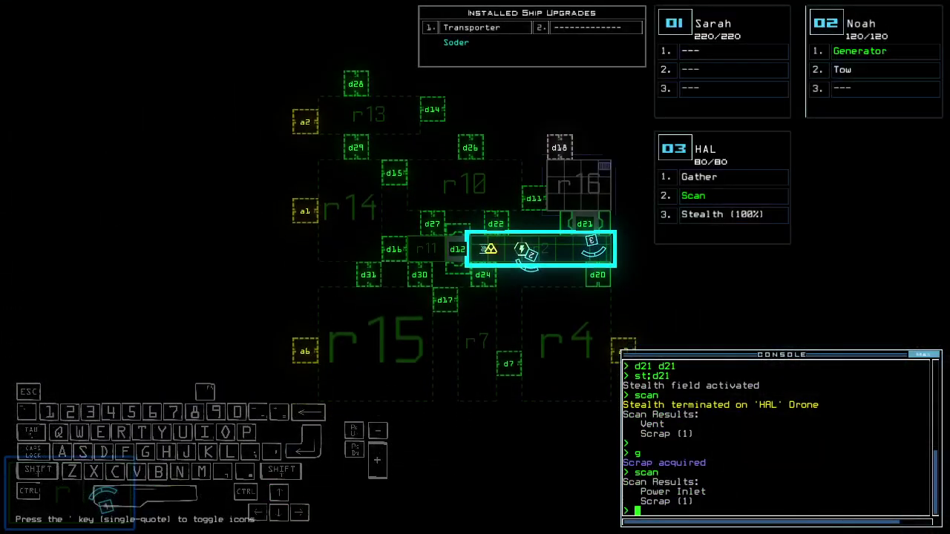
{"action": "key", "text": "space"}
{"action": "type", "text": "st;d20"}
{"action": "key", "text": "Return"}
{"action": "key", "text": "space"}
{"action": "key", "text": "space"}
{"action": "key", "text": "Up"}
{"action": "key", "text": "Up"}
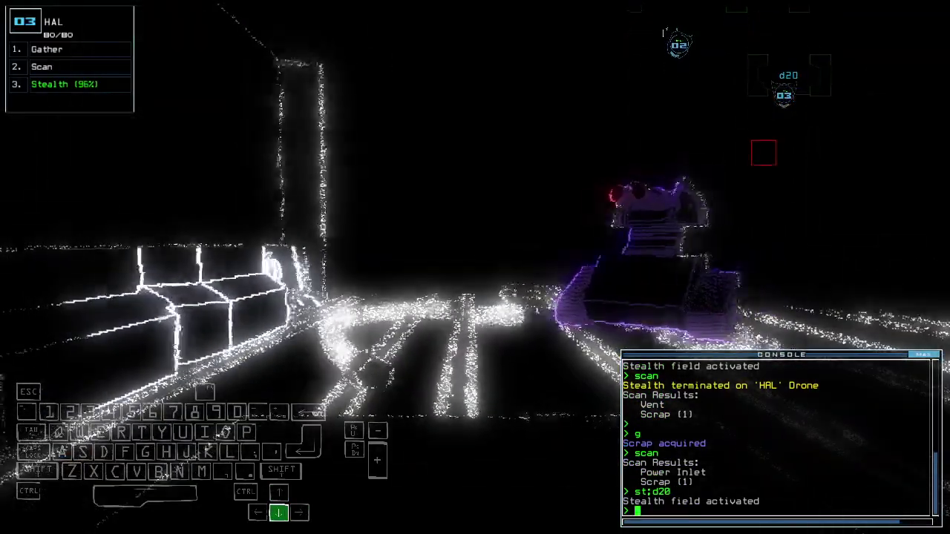
{"action": "type", "text": "cccc"}
- Close all open doors and have drone 03 collect the nearby scrap
{"action": "key", "text": "Return"}
{"action": "key", "text": "space"}
{"action": "key", "text": "space"}
{"action": "key", "text": "Up"}
{"action": "key", "text": "Up"}
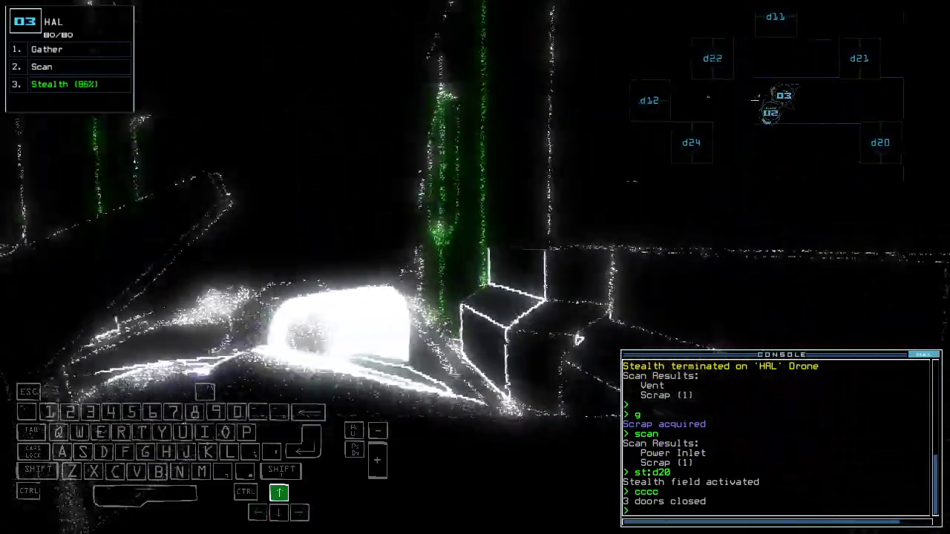
{"action": "key", "text": "Right"}
{"action": "type", "text": "g"}
{"action": "key", "text": "Return"}
{"action": "key", "text": "space"}
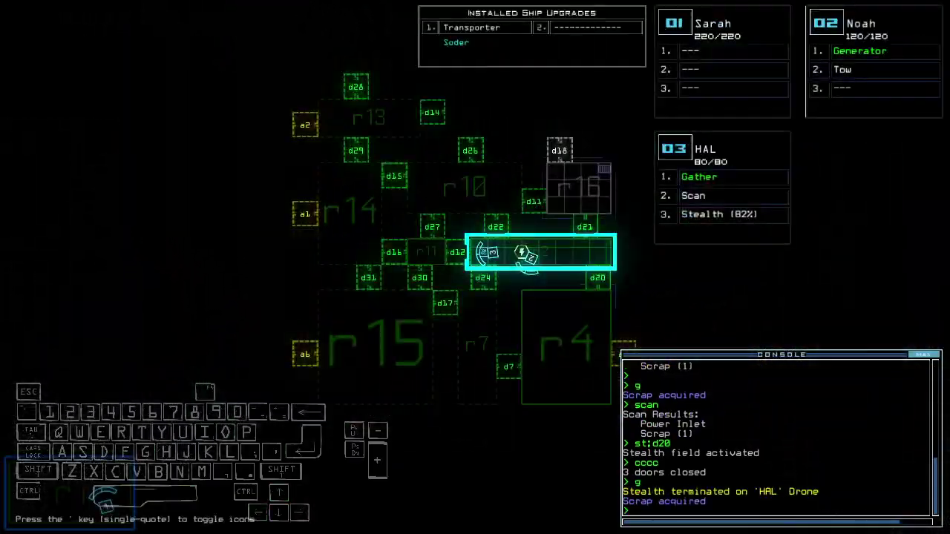
{"action": "key", "text": "space"}
{"action": "type", "text": "d24"}
{"action": "key", "text": "Return"}
- Open and scan past door d24, close doors, then open d12 and scan
{"action": "key", "text": "Up"}
{"action": "type", "text": "scan"}
{"action": "key", "text": "Return"}
{"action": "type", "text": "cccc"}
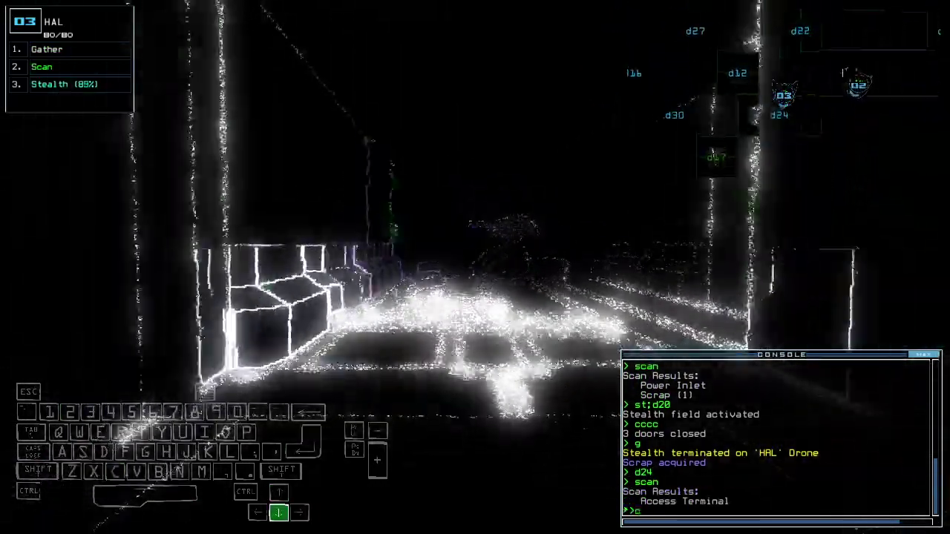
{"action": "key", "text": "Return"}
{"action": "type", "text": "dd12"}
{"action": "key", "text": "Return"}
{"action": "type", "text": "scan"}
{"action": "key", "text": "Return"}
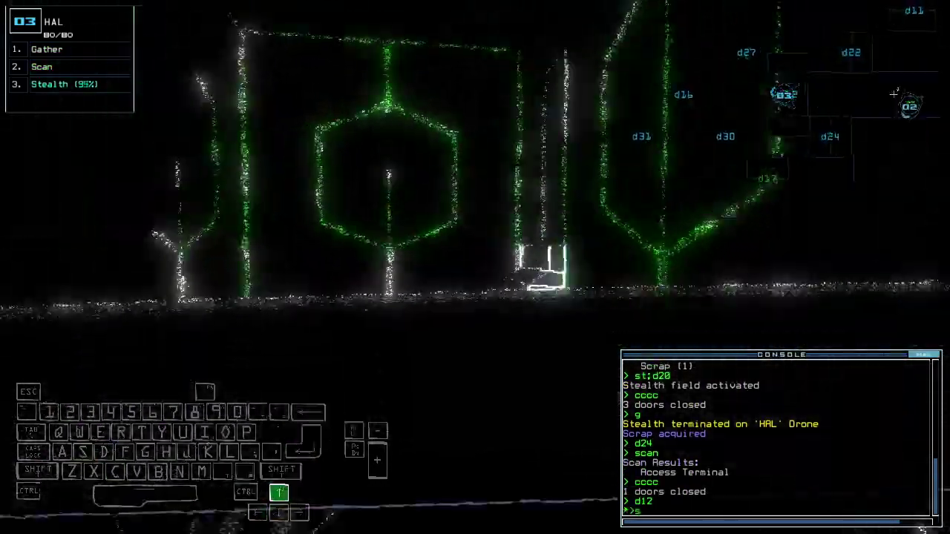
{"action": "key", "text": "Up"}
{"action": "type", "text": "d2"}
- Check the help manual, then open door d27 and scan the room
{"action": "key", "text": "Return"}
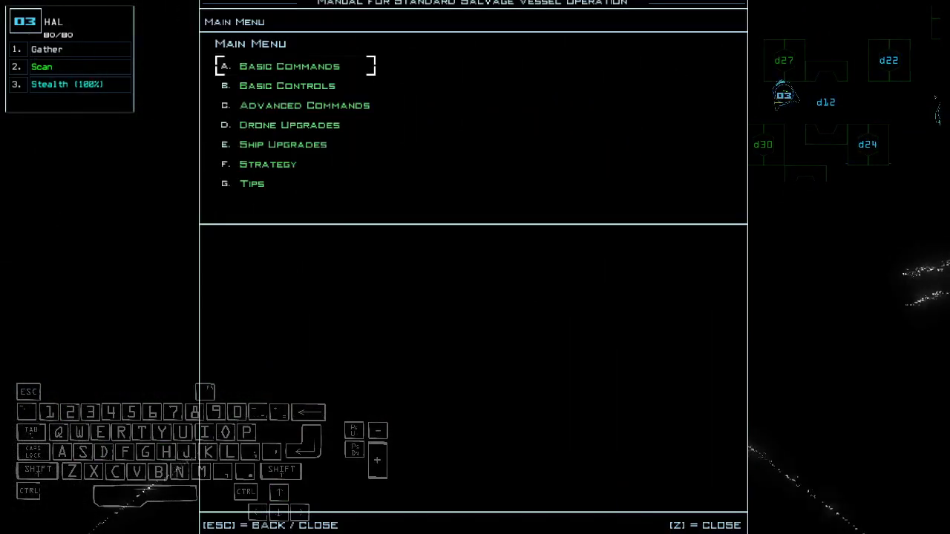
{"action": "key", "text": "Escape"}
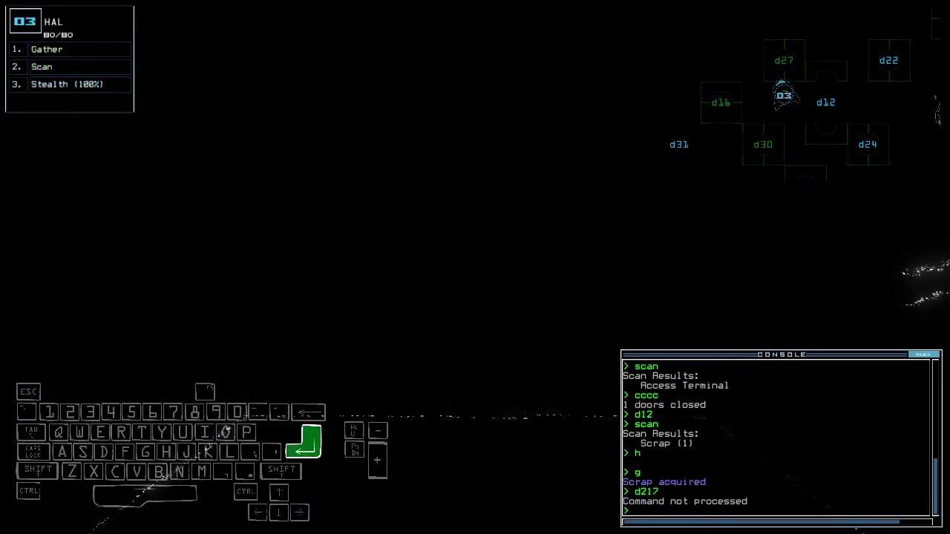
{"action": "type", "text": "d27"}
{"action": "key", "text": "Return"}
{"action": "type", "text": "scan"}
{"action": "key", "text": "Return"}
{"action": "key", "text": "Escape"}
{"action": "type", "text": "d2"}
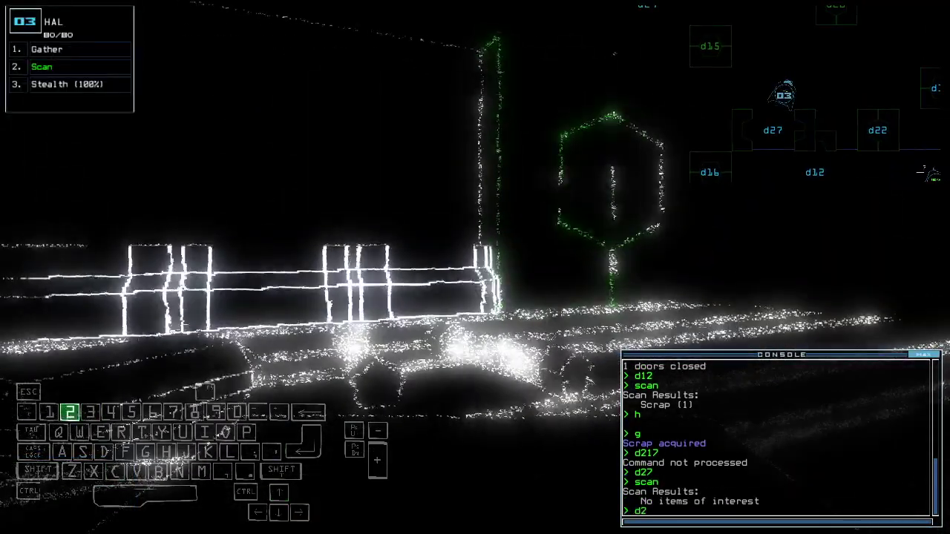
{"action": "type", "text": "6 d2"}
- Open door d26, toggle it again, and scan the room for items
{"action": "key", "text": "Return"}
{"action": "key", "text": "Escape"}
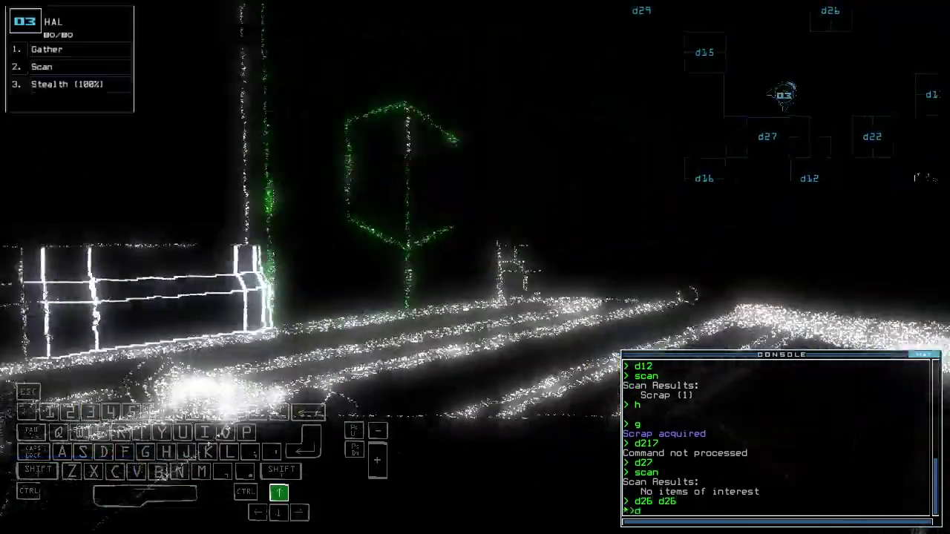
{"action": "type", "text": "d26"}
{"action": "key", "text": "Return"}
{"action": "type", "text": "scan"}
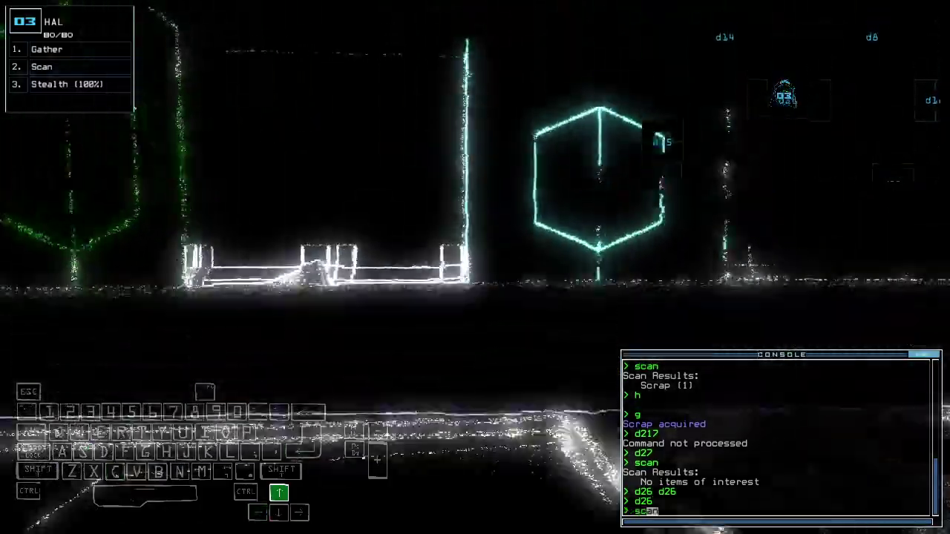
{"action": "key", "text": "Return"}
{"action": "key", "text": "Escape"}
{"action": "key", "text": "Escape"}
{"action": "type", "text": "d14"}
- Open door d14, scan and look around the room, then close all doors
{"action": "key", "text": "Return"}
{"action": "type", "text": "scan"}
{"action": "key", "text": "Return"}
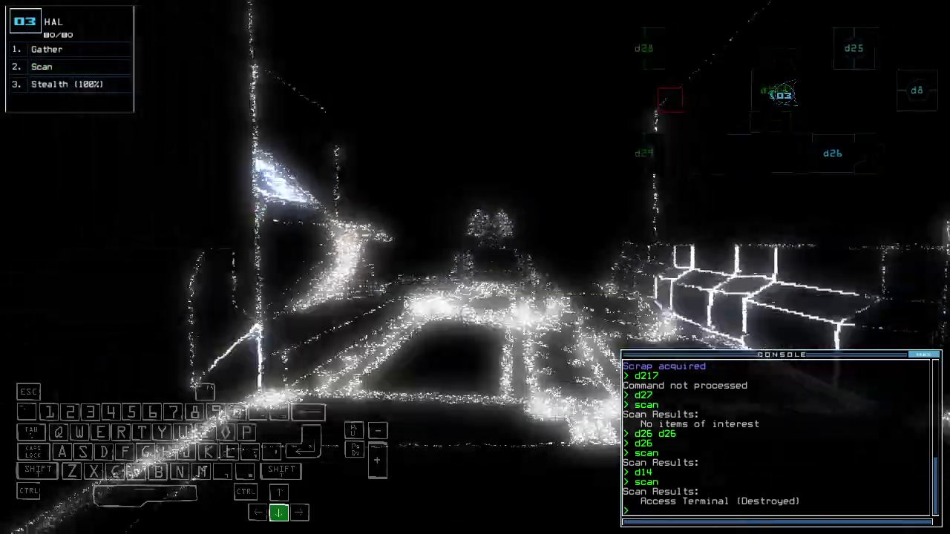
{"action": "type", "text": "cc"}
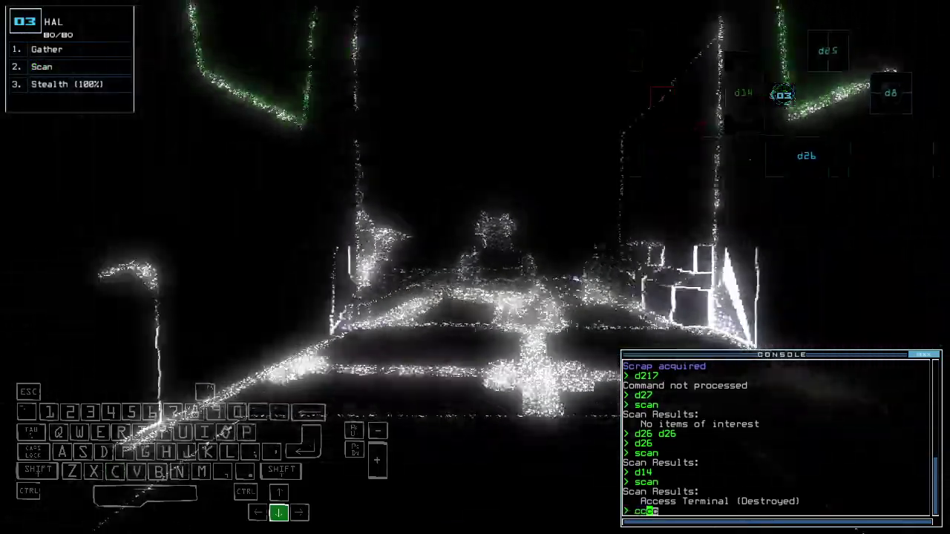
{"action": "key", "text": "BackSpace"}
{"action": "key", "text": "BackSpace"}
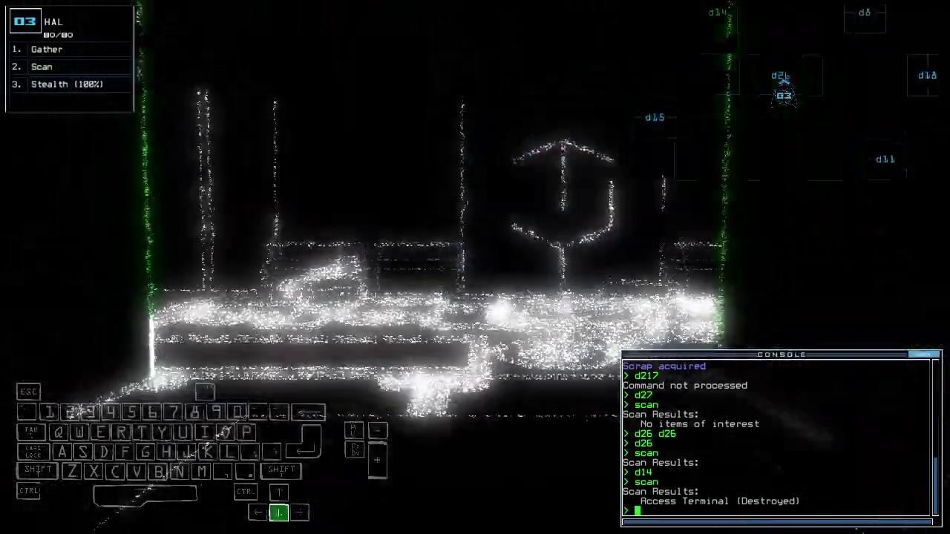
{"action": "left_click_drag", "start_coordinate": [475, 267], "coordinate": [296, 267]}
{"action": "type", "text": "cccc"}
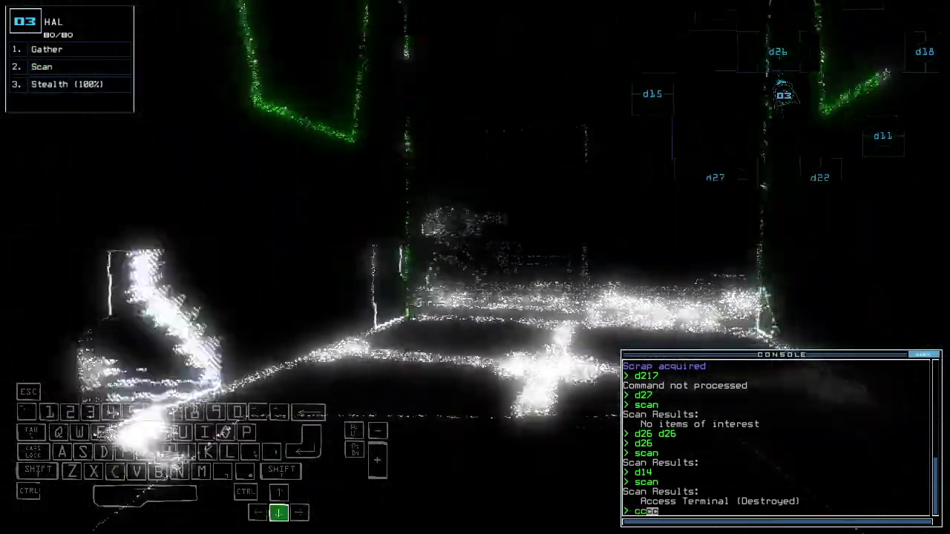
{"action": "key", "text": "Return"}
{"action": "type", "text": "d15"}
- Drive the drone through door d15 and scan the new room
{"action": "key", "text": "Up"}
{"action": "key", "text": "Return"}
{"action": "key", "text": "Up"}
{"action": "type", "text": "scan"}
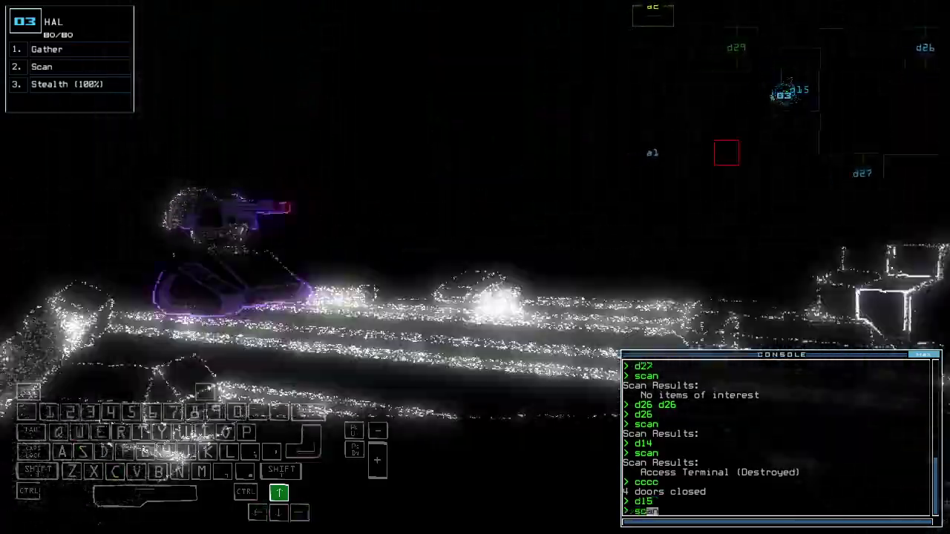
{"action": "key", "text": "Return"}
{"action": "key", "text": "Down"}
{"action": "key", "text": "Down"}
{"action": "key", "text": "space"}
{"action": "key", "text": "space"}
{"action": "type", "text": "d2"}
{"action": "key", "text": "Right"}
{"action": "type", "text": "7"}
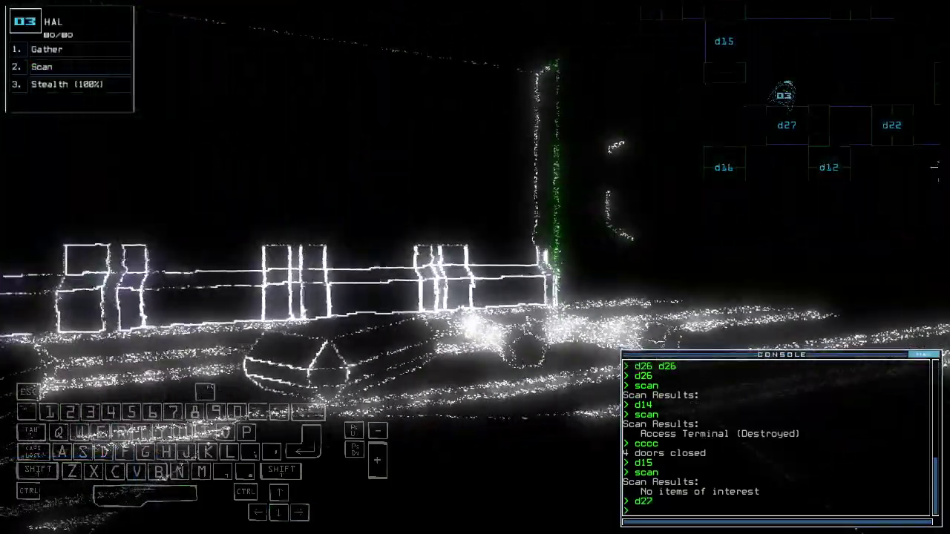
- Send HAL through door d27, seal the doors around it, and open d16
{"action": "key", "text": "Return"}
{"action": "key", "text": "Down"}
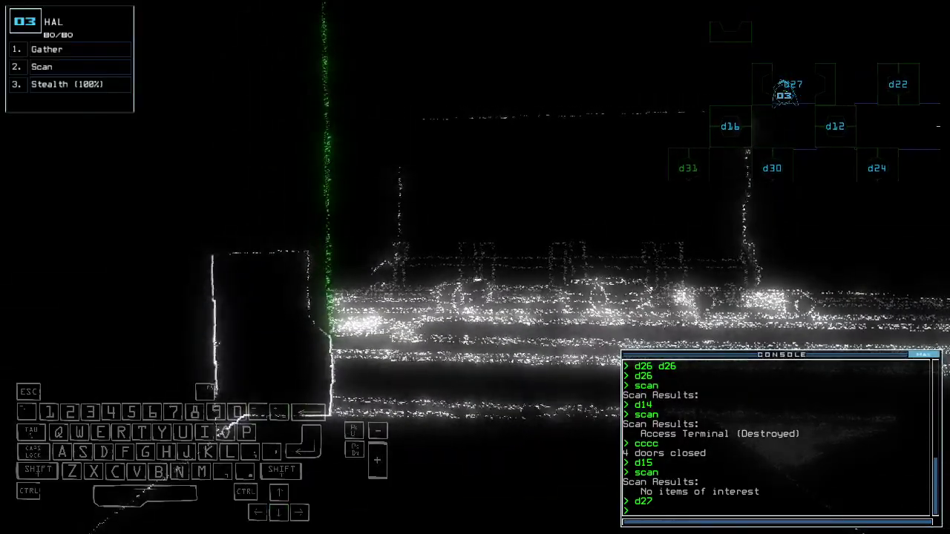
{"action": "type", "text": "cccc"}
{"action": "key", "text": "Return"}
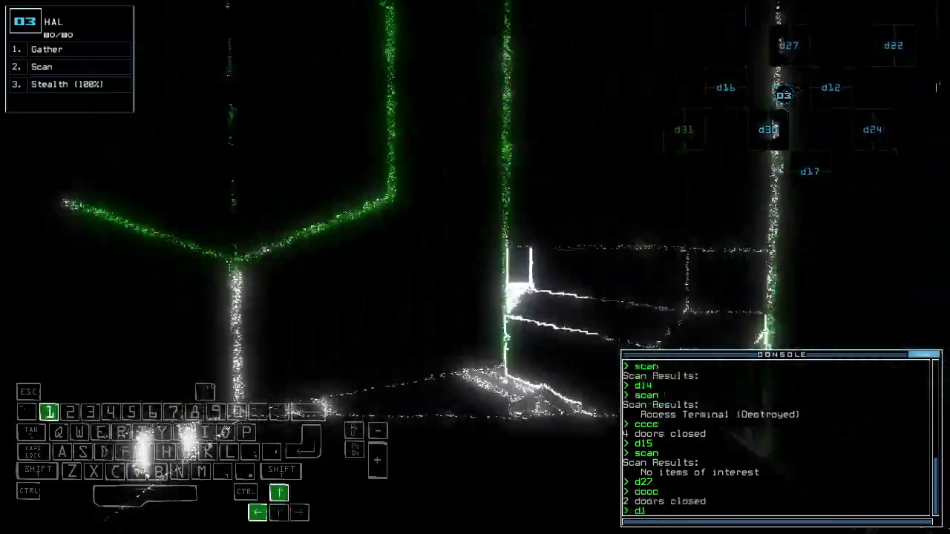
{"action": "type", "text": "d16"}
{"action": "key", "text": "Return"}
{"action": "key", "text": "Up"}
{"action": "type", "text": "scan"}
- Scan, open door d31, scan beyond it, and drive HAL into the room
{"action": "key", "text": "Return"}
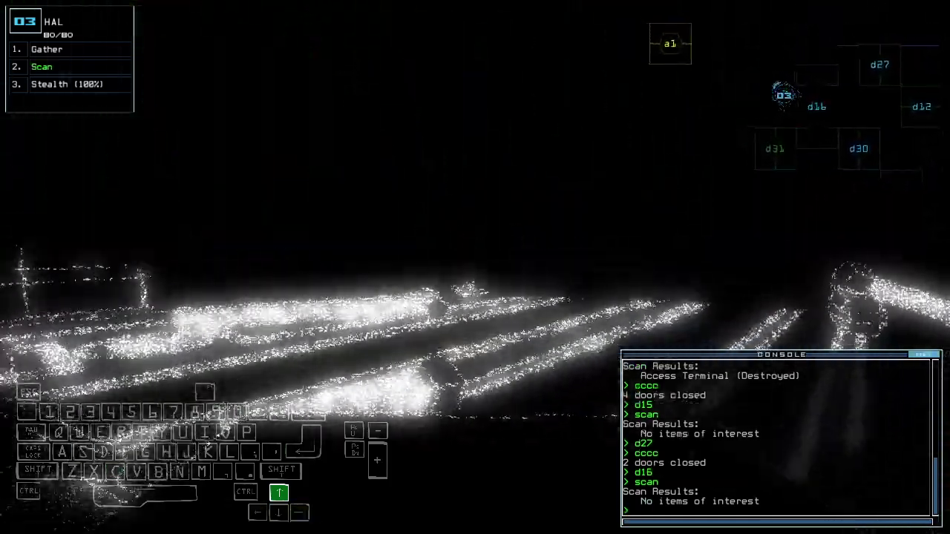
{"action": "key", "text": "Tab"}
{"action": "key", "text": "Tab"}
{"action": "key", "text": "Tab"}
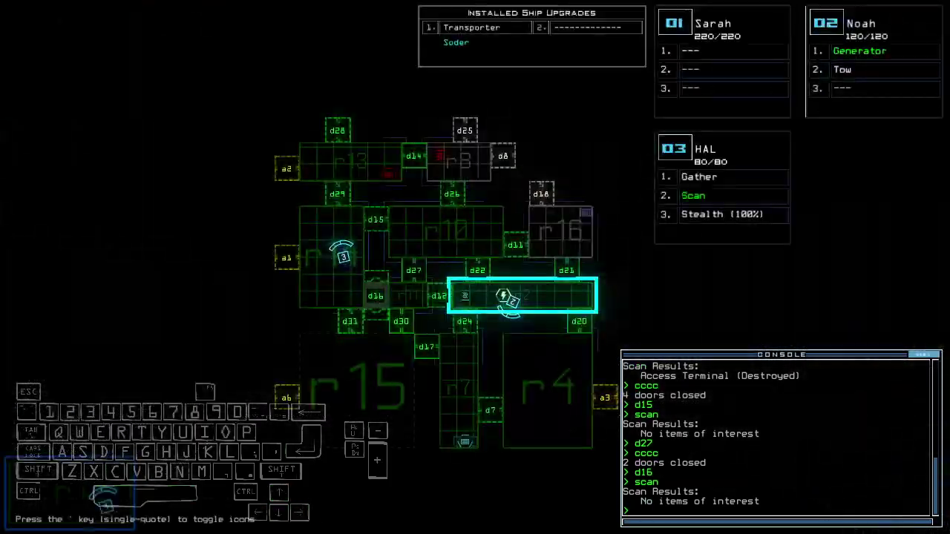
{"action": "key", "text": "Tab"}
{"action": "type", "text": "d31"}
{"action": "key", "text": "Return"}
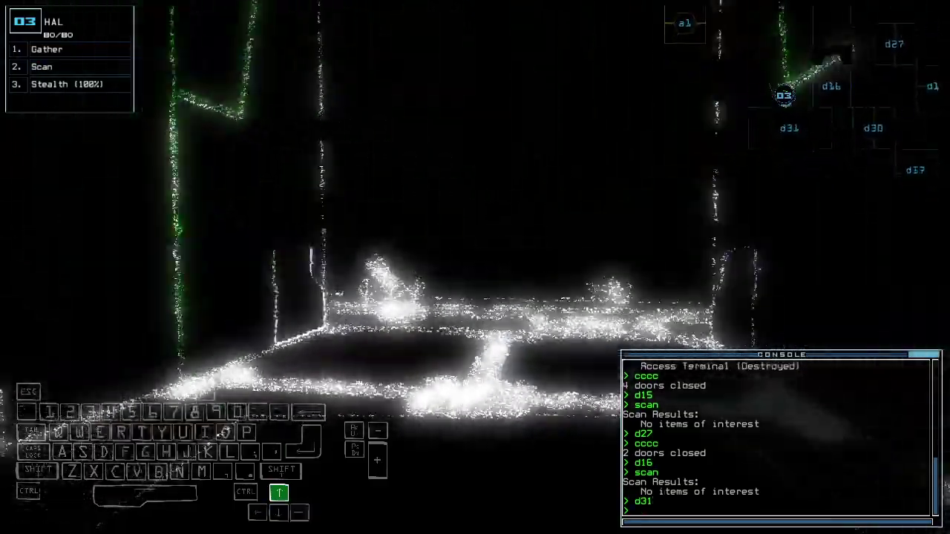
{"action": "type", "text": "scan"}
{"action": "key", "text": "Return"}
{"action": "key", "text": "Up"}
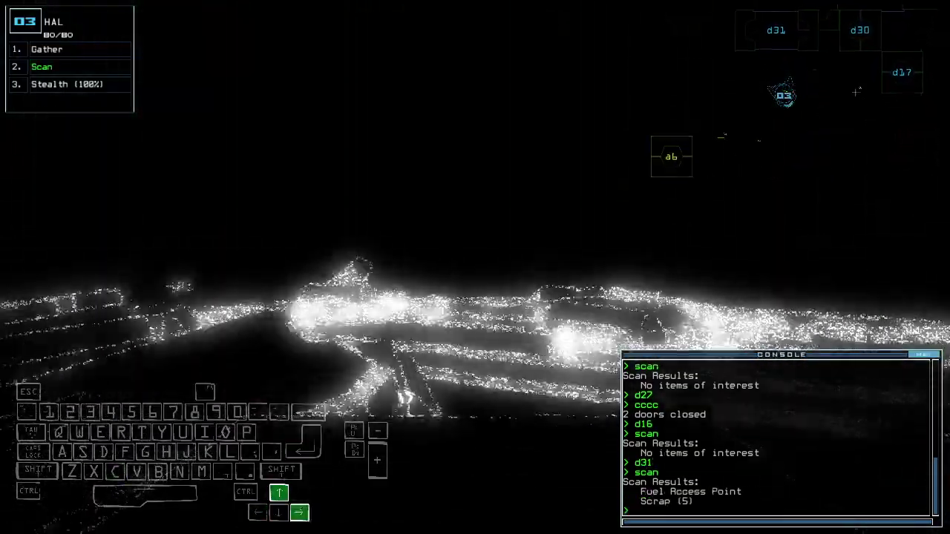
{"action": "key", "text": "Left"}
{"action": "type", "text": "g"}
- Collect the room's scrap and try the fuel access point, which yields no fuel
{"action": "key", "text": "Return"}
{"action": "key", "text": "Tab"}
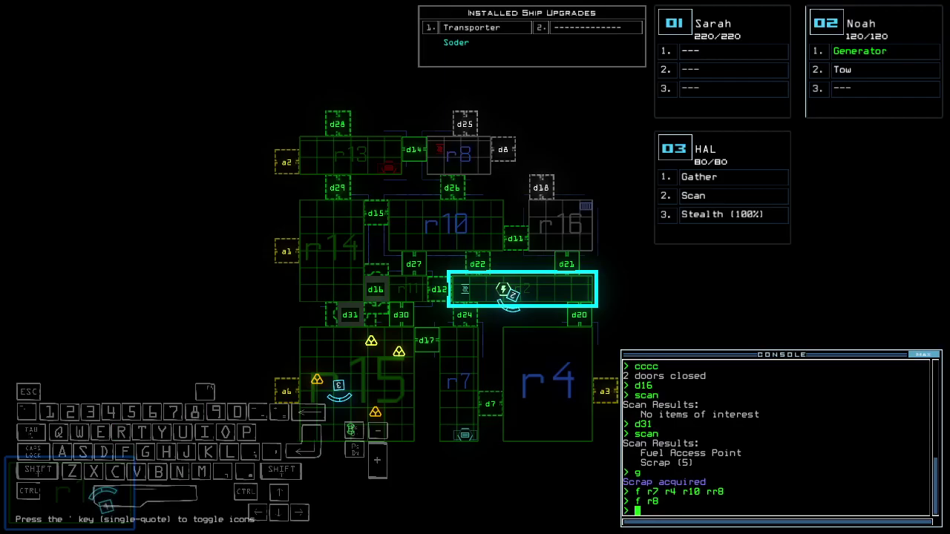
{"action": "key", "text": "Tab"}
{"action": "type", "text": "g"}
{"action": "key", "text": "Return"}
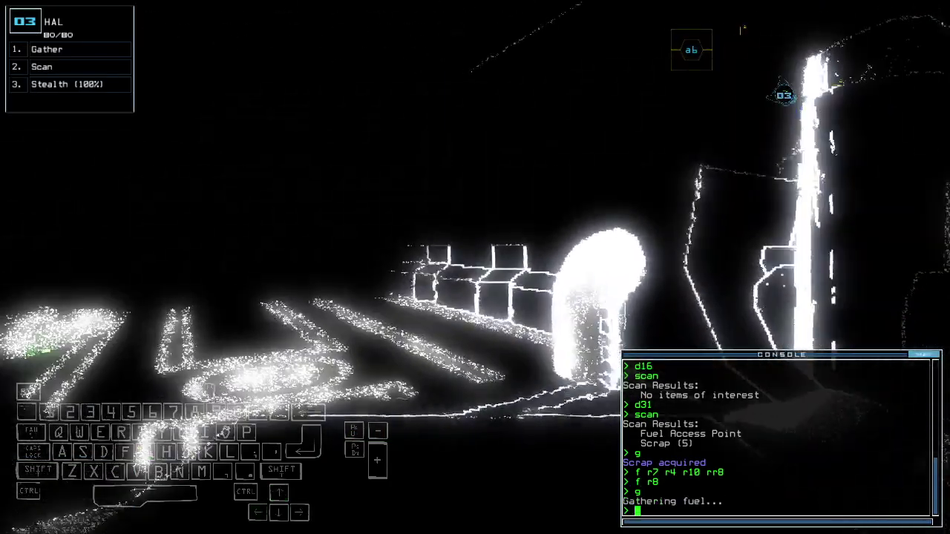
{"action": "key", "text": "Tab"}
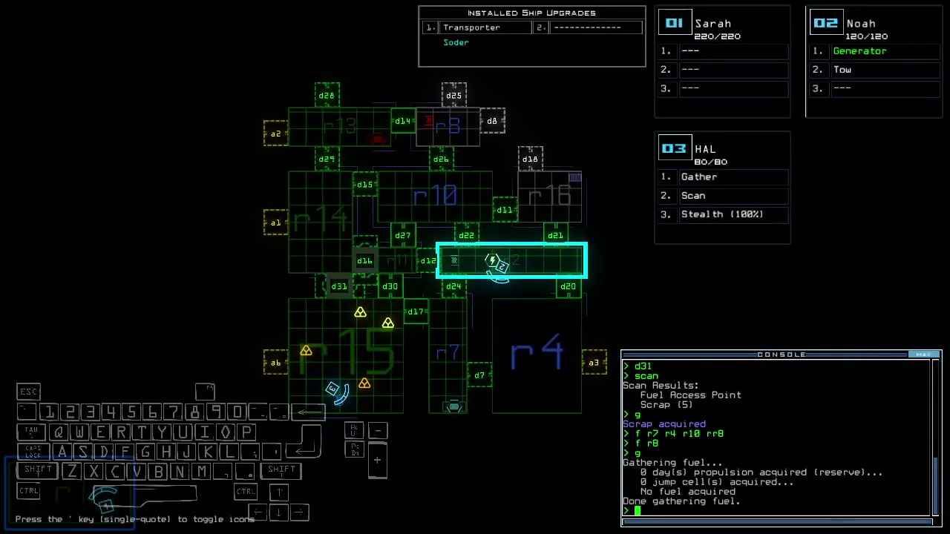
{"action": "key", "text": "Tab"}
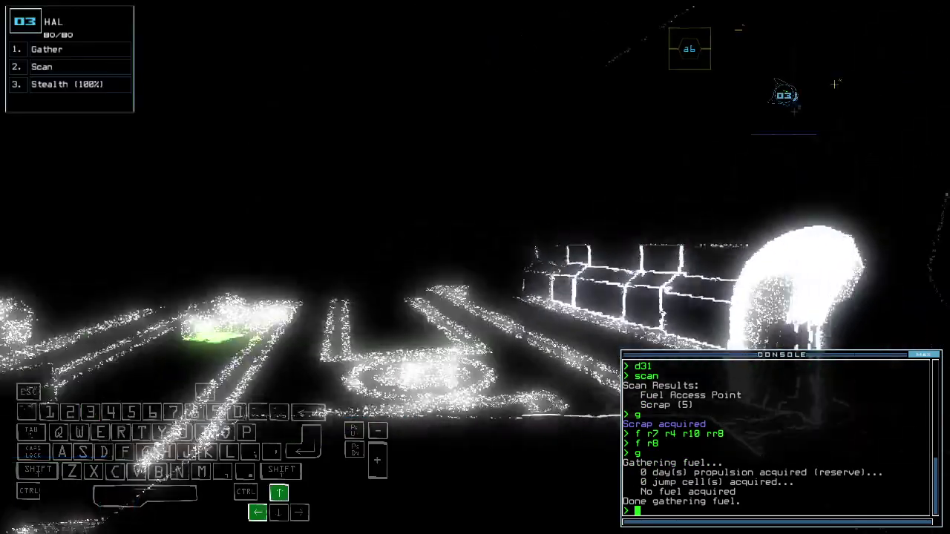
{"action": "type", "text": "g"}
- Steer HAL to the other scrap piles and gather each one
{"action": "key", "text": "Return"}
{"action": "key", "text": "Up"}
{"action": "key", "text": "Left"}
{"action": "key", "text": "Up"}
{"action": "key", "text": "Left"}
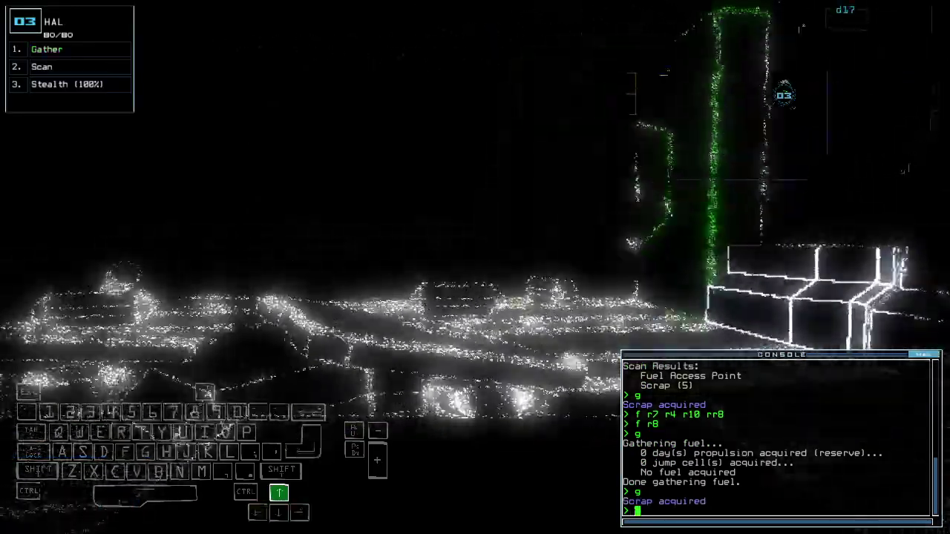
{"action": "type", "text": "g"}
{"action": "key", "text": "Return"}
{"action": "key", "text": "Up"}
{"action": "key", "text": "Left"}
{"action": "type", "text": "g"}
{"action": "key", "text": "Return"}
{"action": "type", "text": "status"}
{"action": "key", "text": "Return"}
- Display the derelict's status and collect the last scrap
{"action": "key", "text": "Up"}
{"action": "key", "text": "Up"}
{"action": "key", "text": "Right"}
{"action": "type", "text": "g"}
{"action": "key", "text": "Return"}
{"action": "key", "text": "Up"}
{"action": "key", "text": "Right"}
{"action": "key", "text": "Up"}
{"action": "key", "text": "Up"}
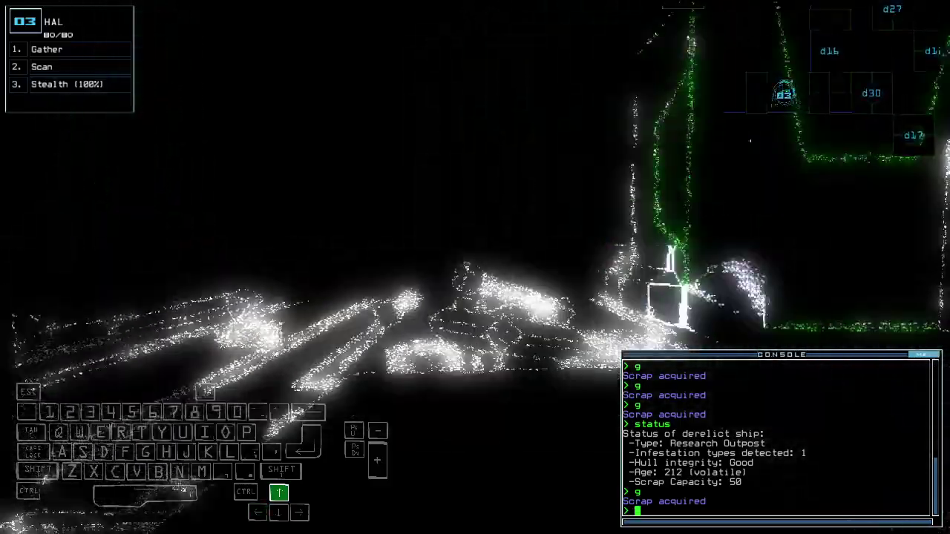
{"action": "type", "text": "cccc"}
- Close the doors around HAL and drive it forward
{"action": "key", "text": "Return"}
{"action": "key", "text": "space"}
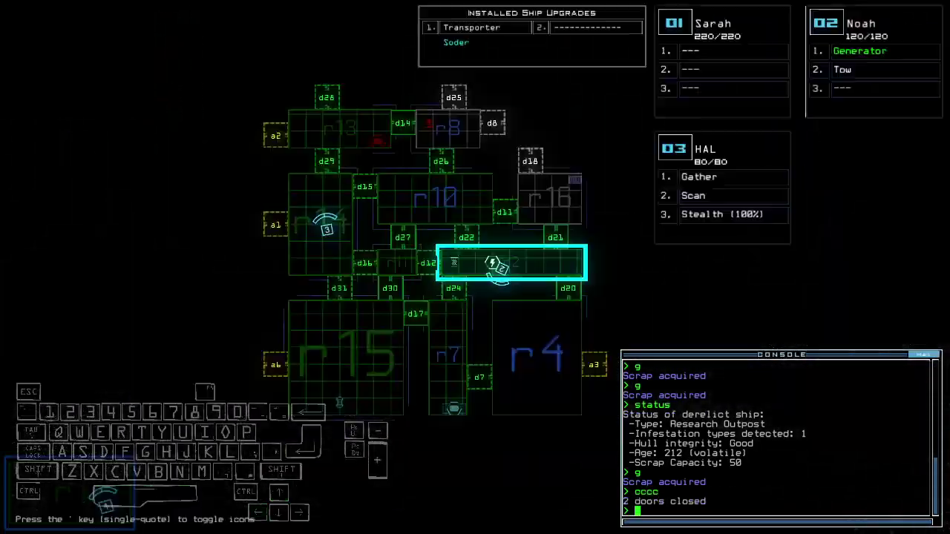
{"action": "type", "text": "d2"}
{"action": "key", "text": "Return"}
{"action": "key", "text": "space"}
{"action": "key", "text": "Up"}
{"action": "type", "text": "9"}
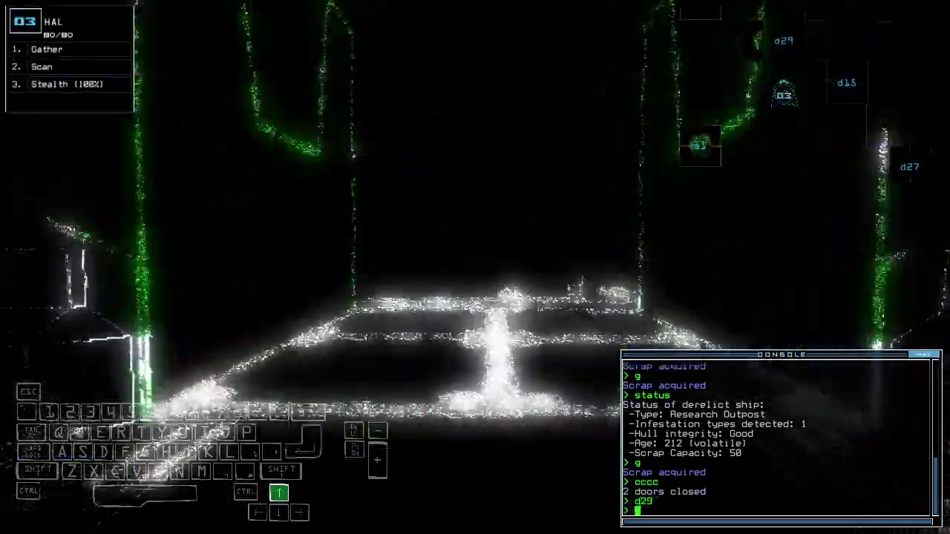
- Open door d29, drive HAL through into r13, and close the doors behind it
{"action": "key", "text": "Return"}
{"action": "type", "text": "cc"}
{"action": "key", "text": "Up"}
{"action": "type", "text": "cc"}
{"action": "key", "text": "Return"}
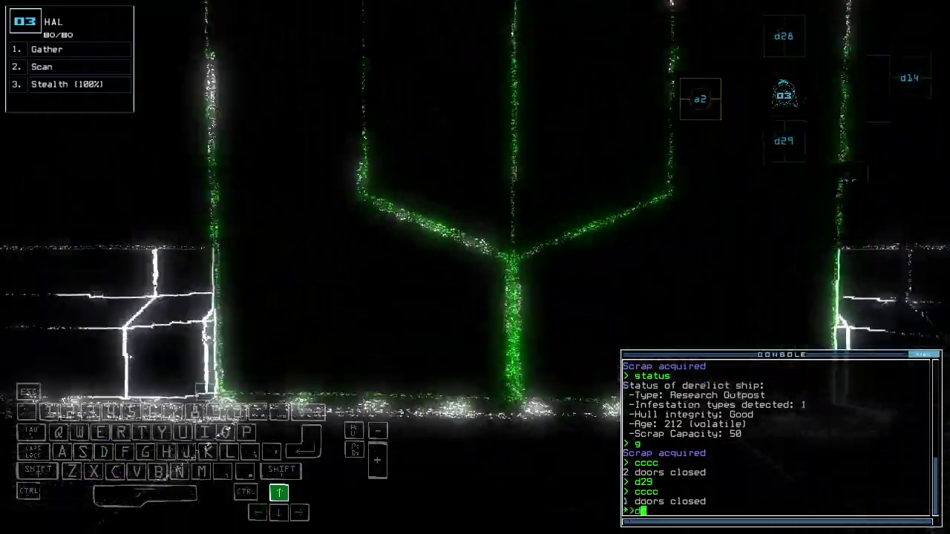
{"action": "key", "text": "space"}
{"action": "type", "text": "d28"}
- Open door d28 and scan the room beyond, finding nothing of interest
{"action": "key", "text": "Return"}
{"action": "key", "text": "space"}
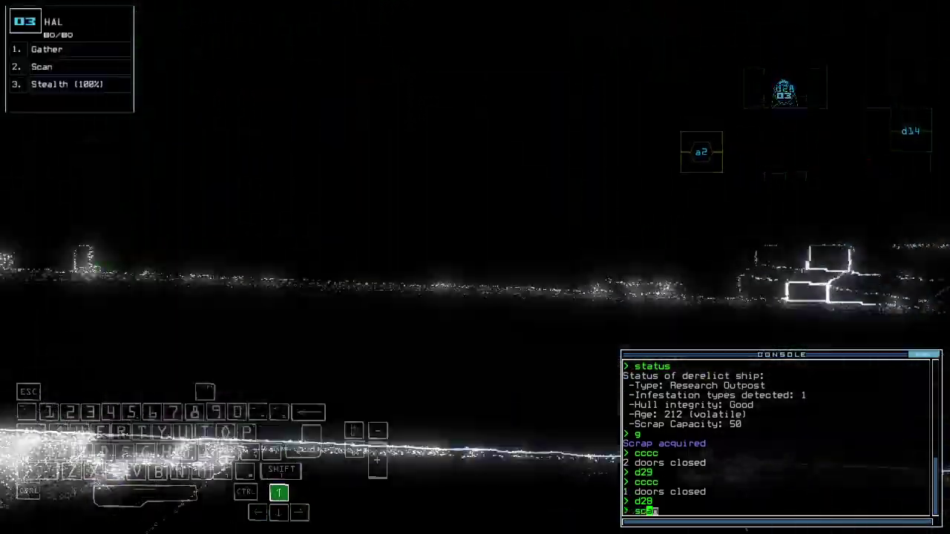
{"action": "type", "text": "scan"}
{"action": "key", "text": "Return"}
{"action": "key", "text": "space"}
{"action": "key", "text": "Down"}
- Steer HAL forward through the room
{"action": "key", "text": "space"}
{"action": "key", "text": "Up"}
{"action": "key", "text": "Up"}
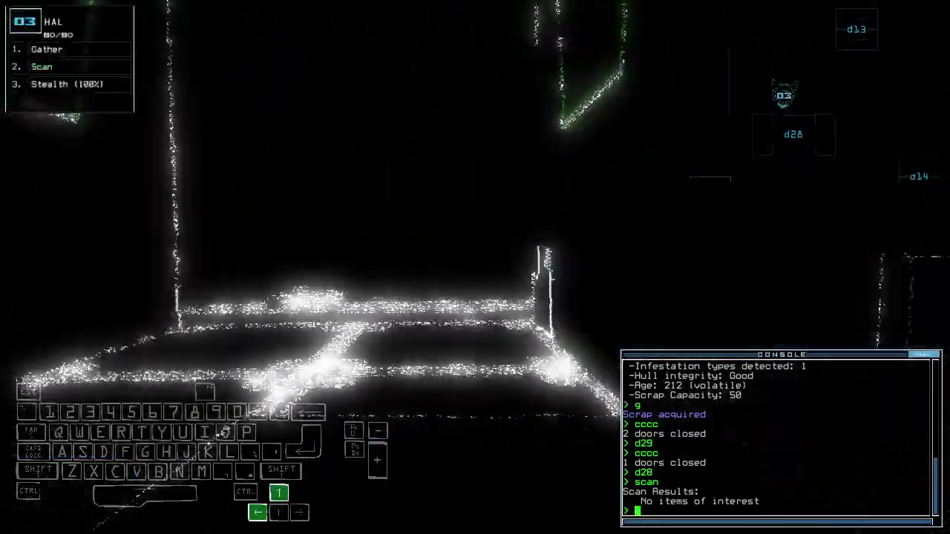
{"action": "key", "text": "Left"}
{"action": "key", "text": "Up"}
{"action": "type", "text": "cccc"}
- Close the door near HAL and reopen d29 to head back south
{"action": "key", "text": "Return"}
{"action": "key", "text": "space"}
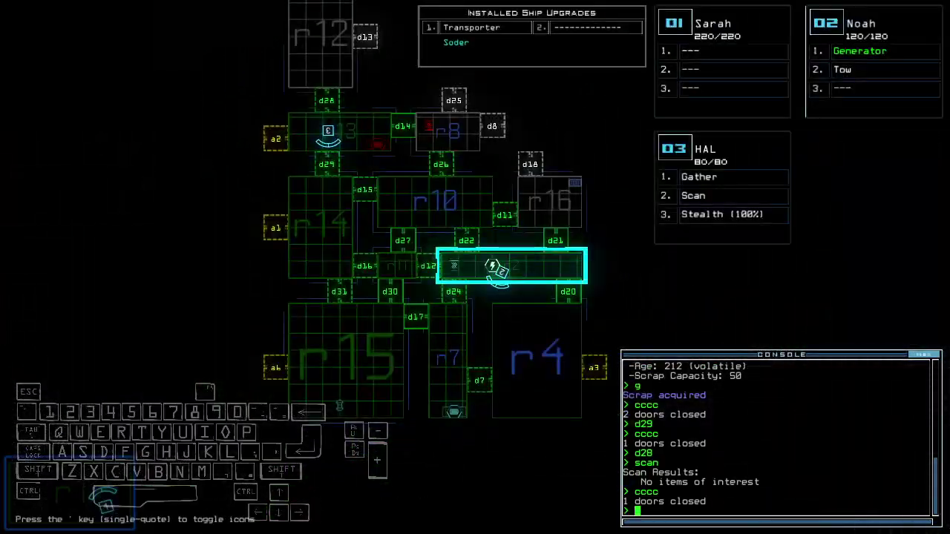
{"action": "key", "text": "Up"}
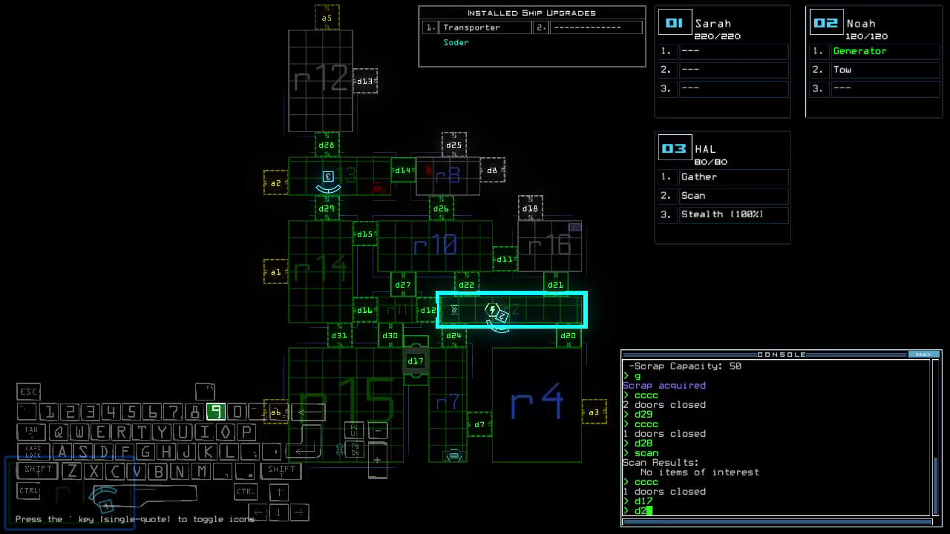
{"action": "key", "text": "Up"}
{"action": "key", "text": "space"}
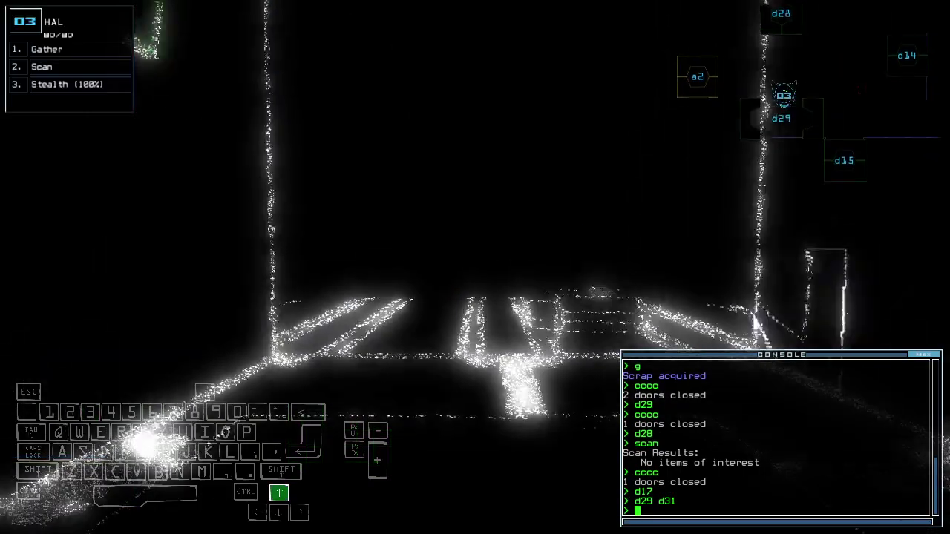
{"action": "type", "text": "d29"}
{"action": "key", "text": "Return"}
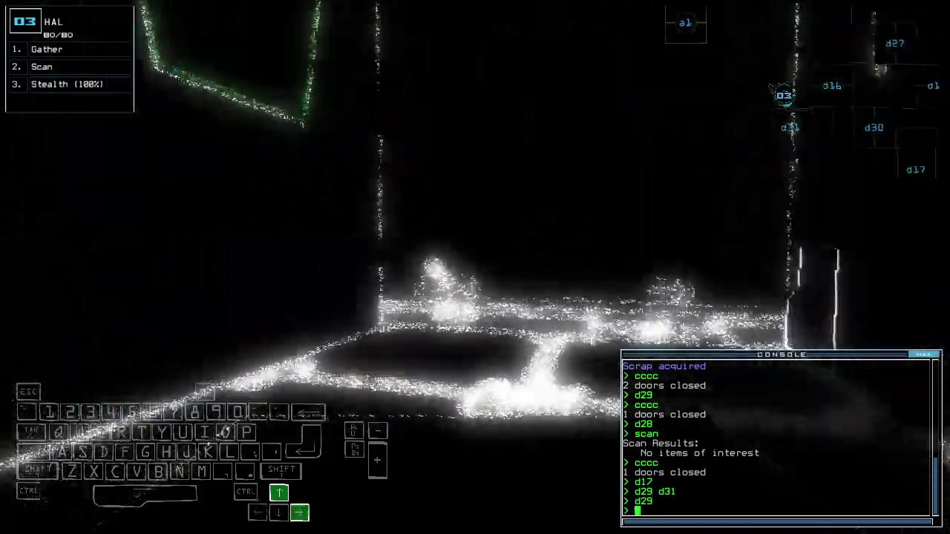
{"action": "type", "text": "st"}
- Activate HAL's stealth field and slip past the turret
{"action": "key", "text": "Return"}
{"action": "key", "text": "Up"}
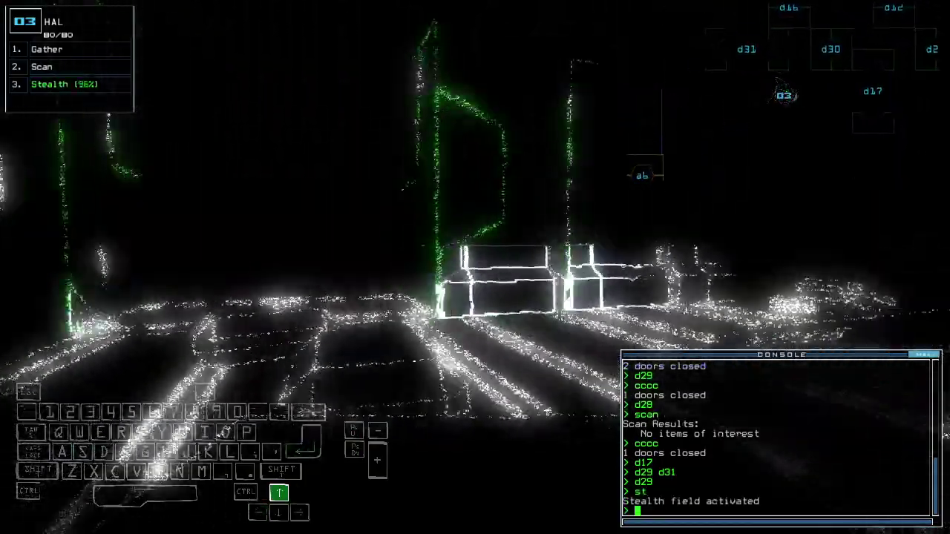
{"action": "key", "text": "Down"}
{"action": "key", "text": "Down"}
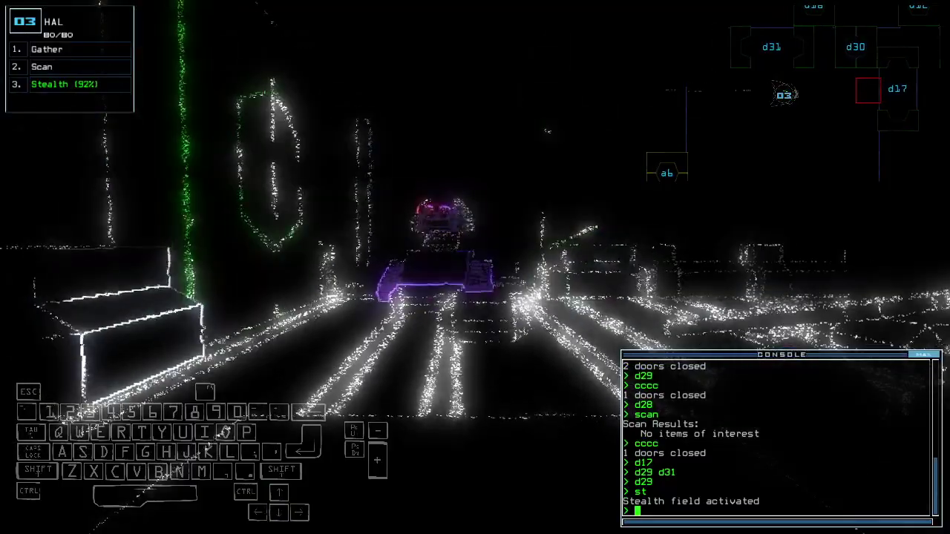
{"action": "key", "text": "Up"}
{"action": "key", "text": "Up"}
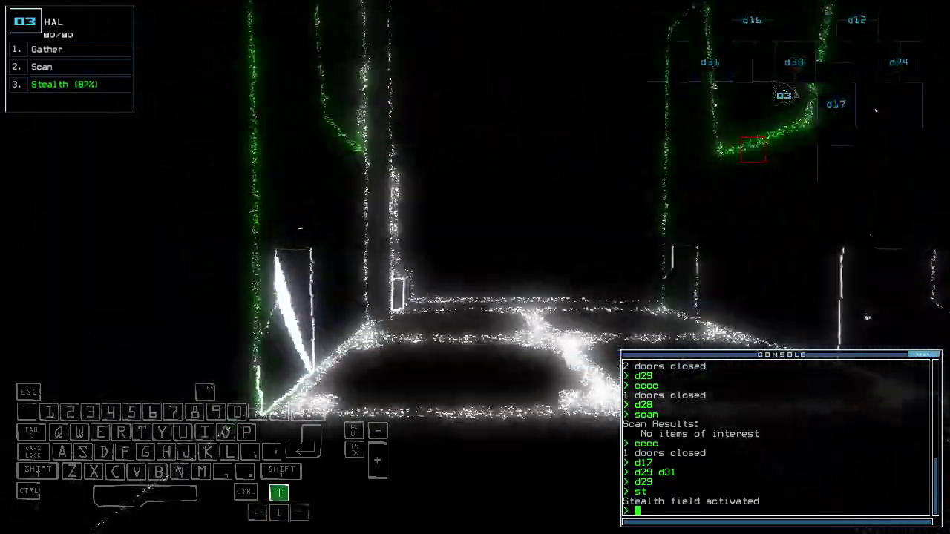
{"action": "type", "text": "cccc"}
- Close the nearby doors, open door d7, and drive HAL through
{"action": "key", "text": "Return"}
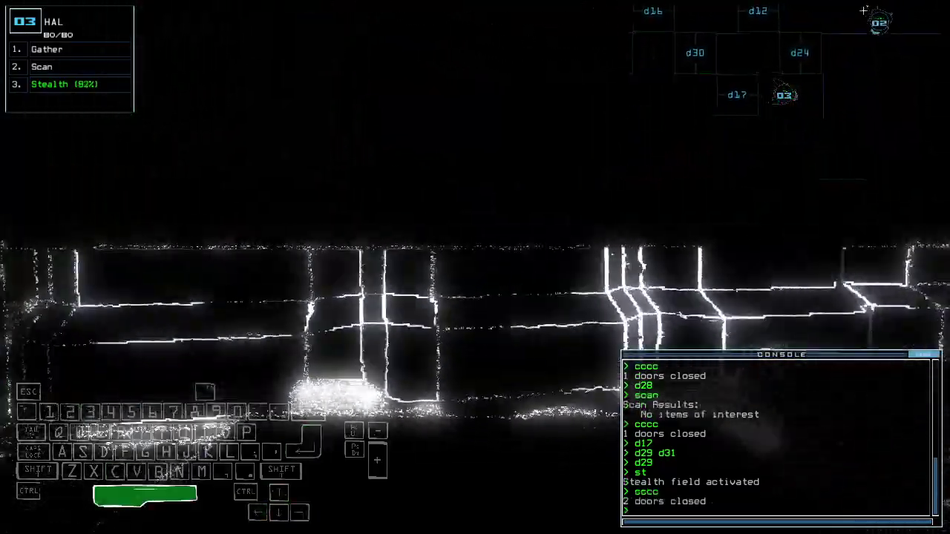
{"action": "key", "text": "Right"}
{"action": "type", "text": "dd7"}
{"action": "key", "text": "Up"}
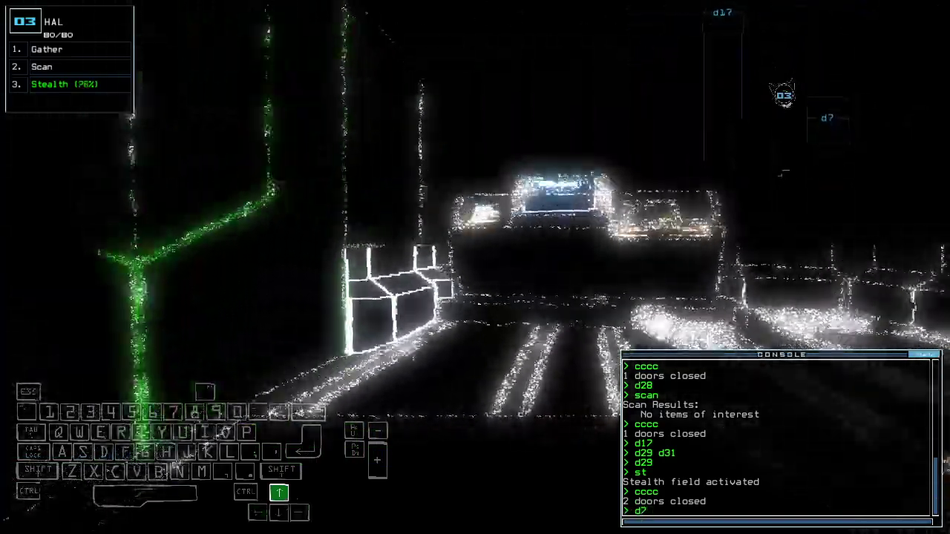
{"action": "key", "text": "Return"}
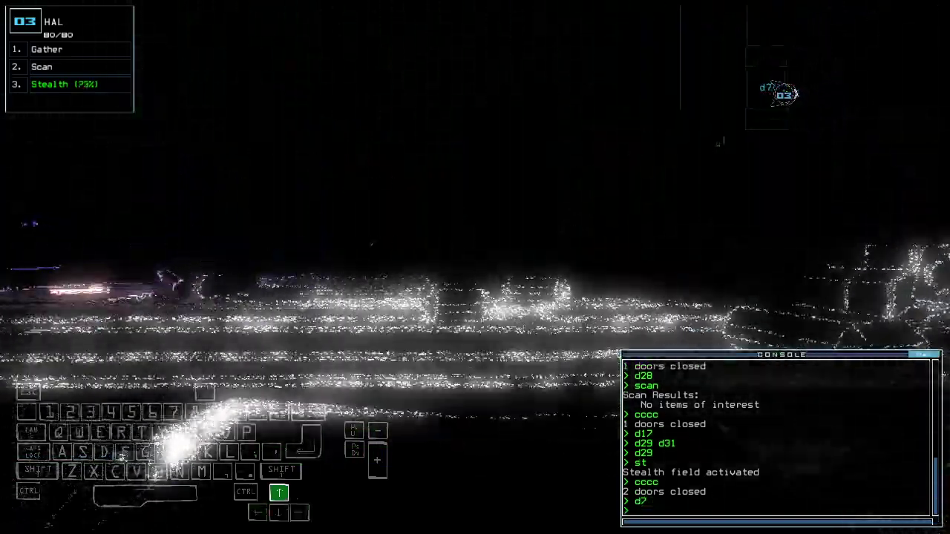
{"action": "key", "text": "Up"}
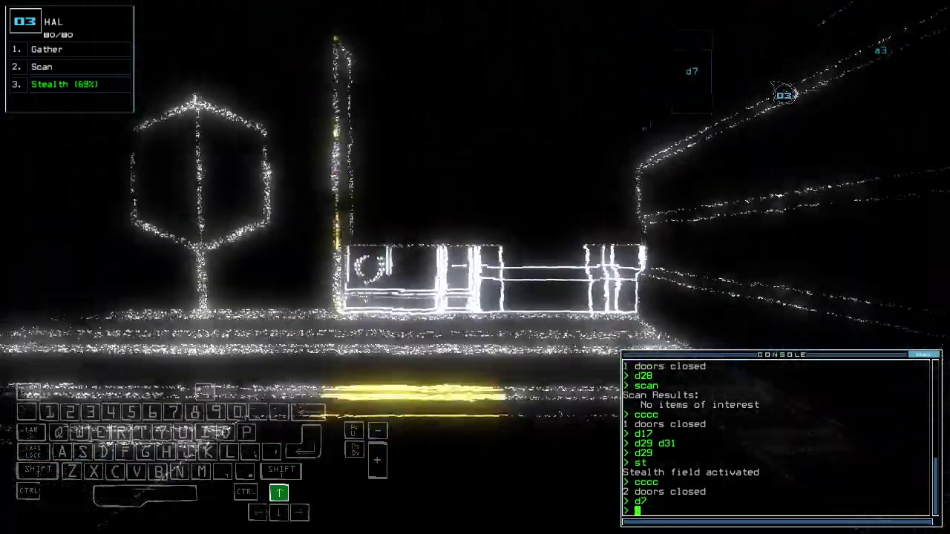
{"action": "key", "text": "Left"}
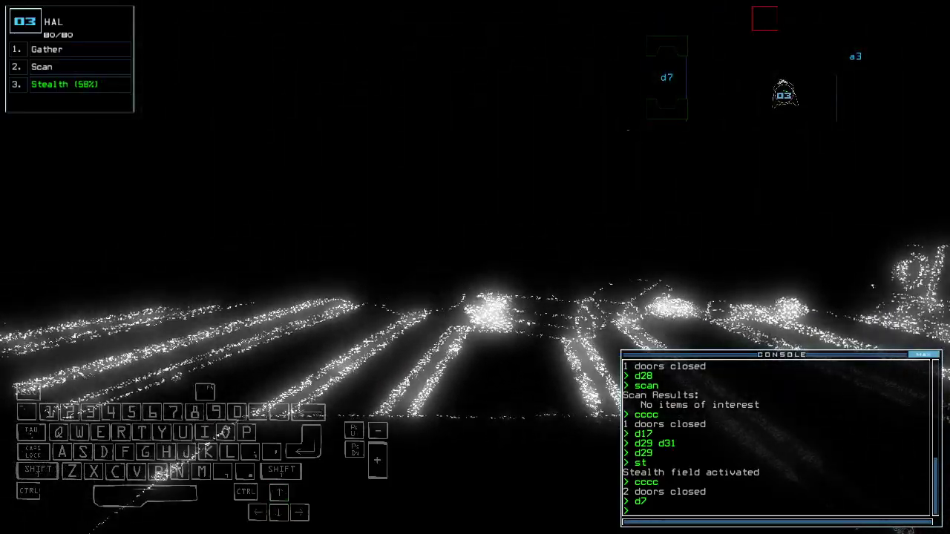
{"action": "key", "text": "Up"}
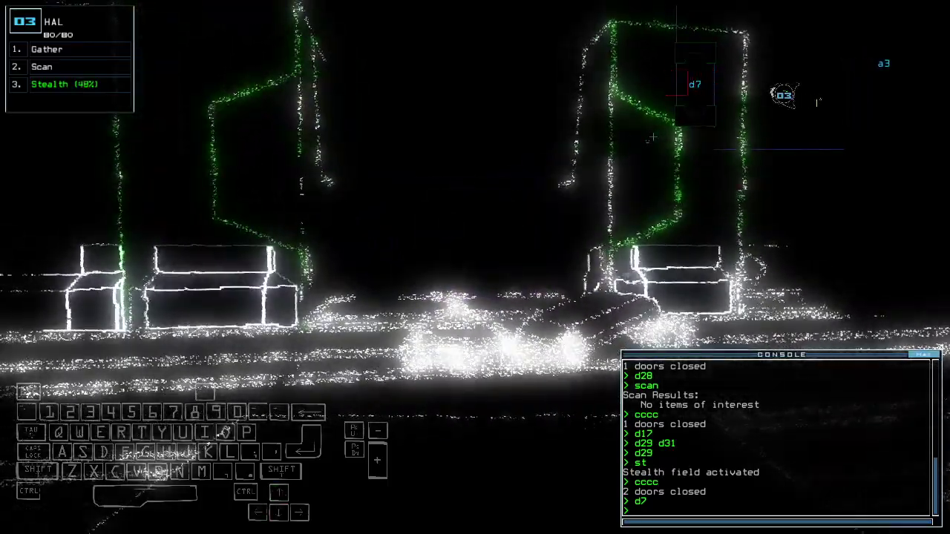
{"action": "type", "text": "cccc"}
- Close doors, scan HAL's surroundings for two scrap, and steer toward them
{"action": "key", "text": "Return"}
{"action": "type", "text": "scan"}
{"action": "key", "text": "Return"}
{"action": "key", "text": "Left"}
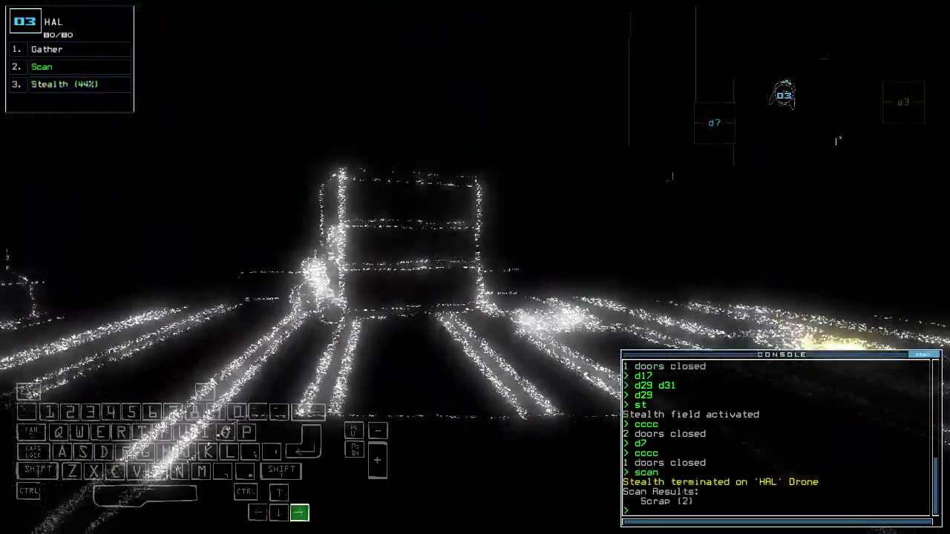
{"action": "key", "text": "Tab"}
{"action": "key", "text": "Tab"}
{"action": "type", "text": "f r"}
{"action": "key", "text": "Up"}
{"action": "key", "text": "Right"}
{"action": "type", "text": "4"}
- Focus HAL on room r4 and gather all of its scrap
{"action": "key", "text": "Return"}
{"action": "type", "text": "g"}
{"action": "key", "text": "Return"}
{"action": "key", "text": "Tab"}
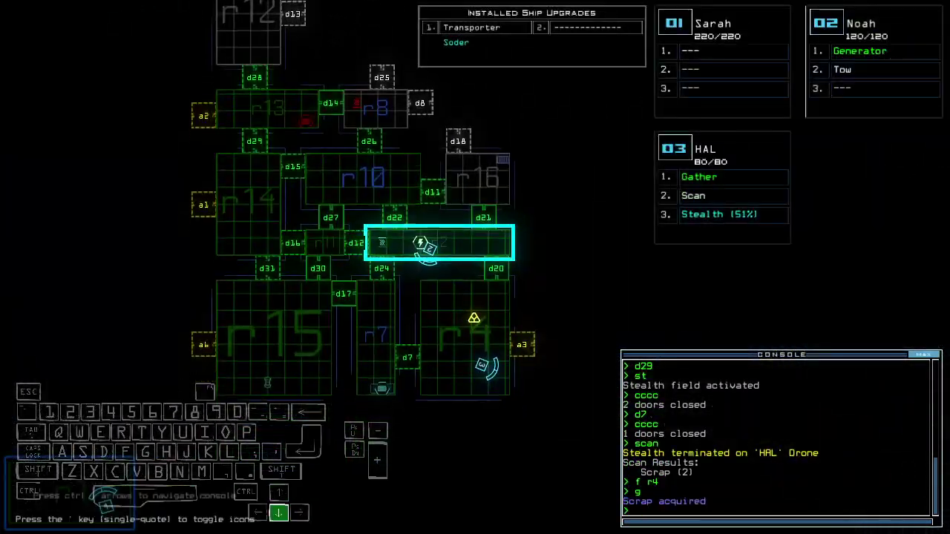
{"action": "key", "text": "Tab"}
{"action": "key", "text": "Up"}
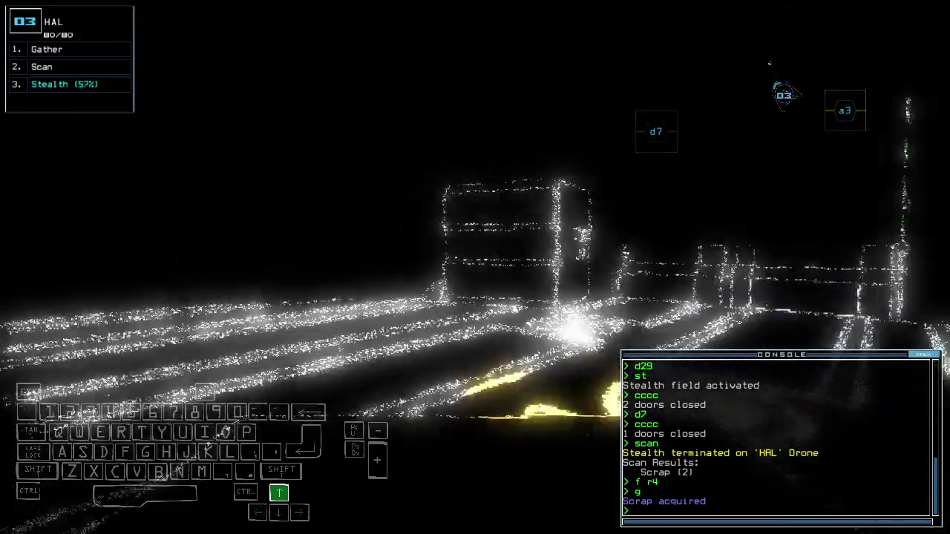
{"action": "key", "text": "Up"}
{"action": "type", "text": "g"}
{"action": "key", "text": "Return"}
{"action": "key", "text": "Tab"}
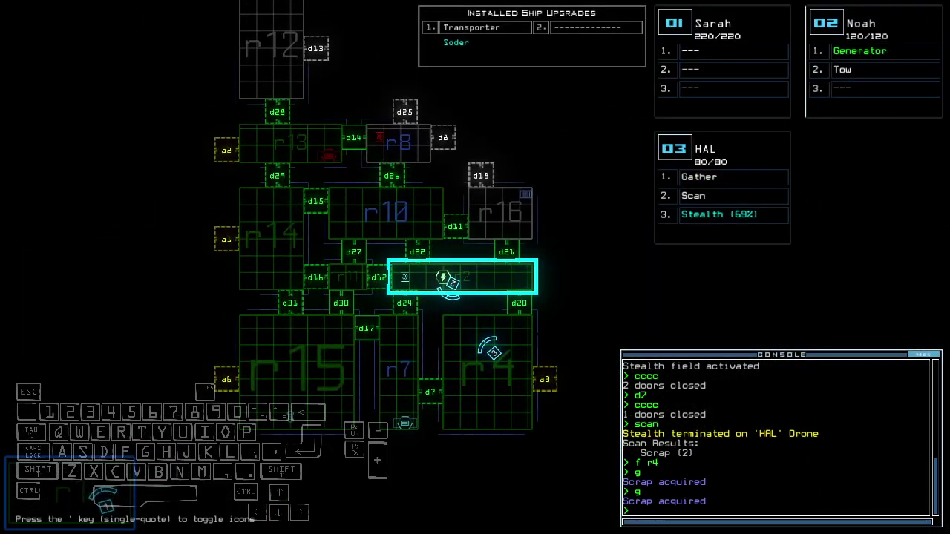
- Focus on room r15 and return to HAL's camera view
{"action": "key", "text": "Down"}
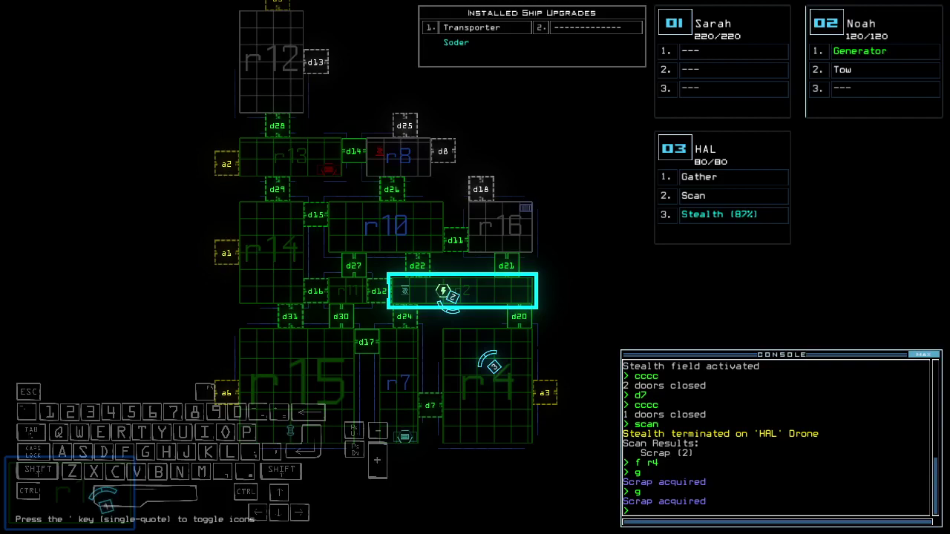
{"action": "key", "text": "Down"}
{"action": "type", "text": "f r15"}
{"action": "key", "text": "Return"}
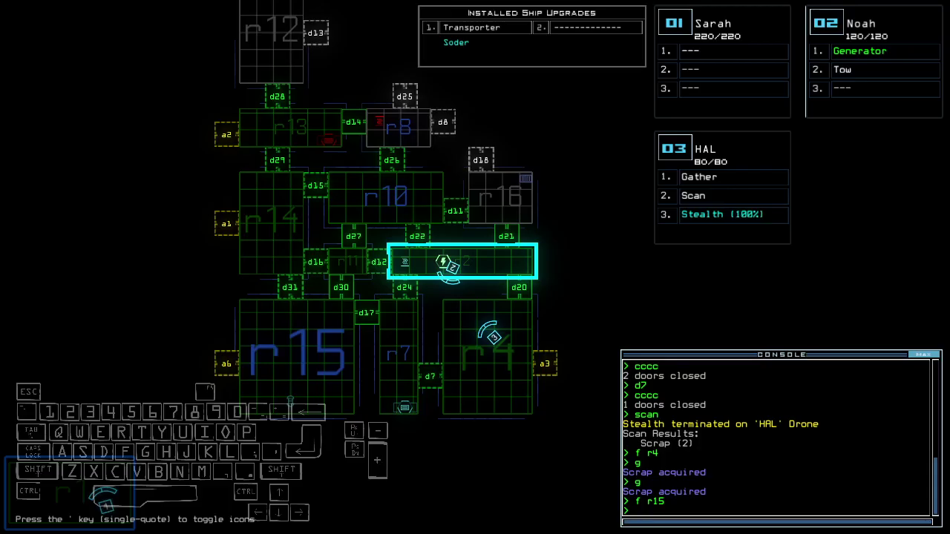
{"action": "key", "text": "Tab"}
{"action": "type", "text": "d20"}
- Open door d20, drive HAL into the corridor, and close the door behind it
{"action": "key", "text": "Return"}
{"action": "key", "text": "Up"}
{"action": "key", "text": "Up"}
{"action": "key", "text": "Left"}
{"action": "type", "text": "cccc"}
{"action": "key", "text": "Return"}
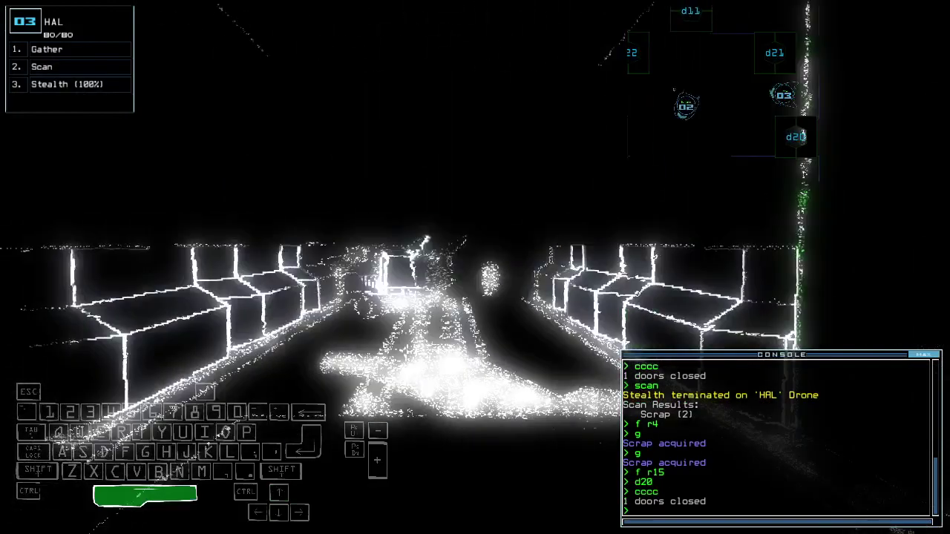
{"action": "key", "text": "Tab"}
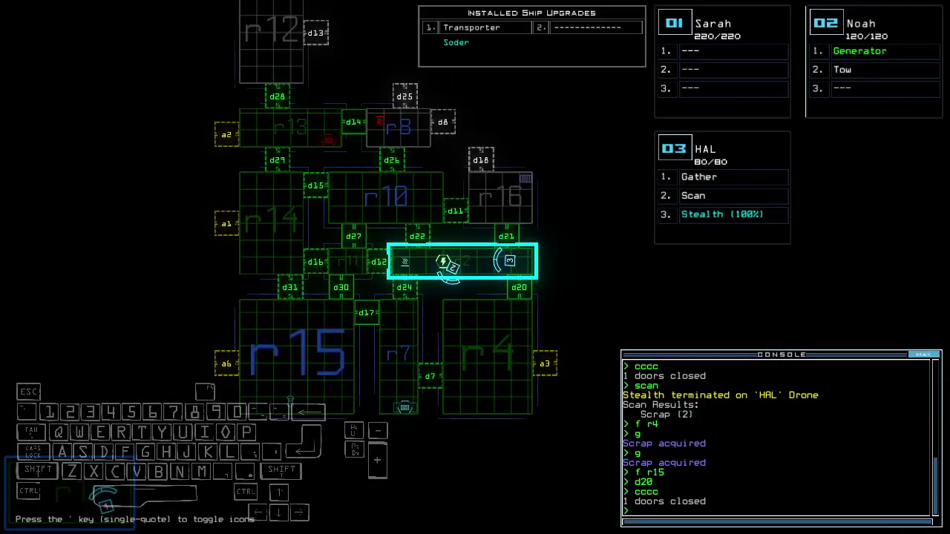
{"action": "key", "text": "Down"}
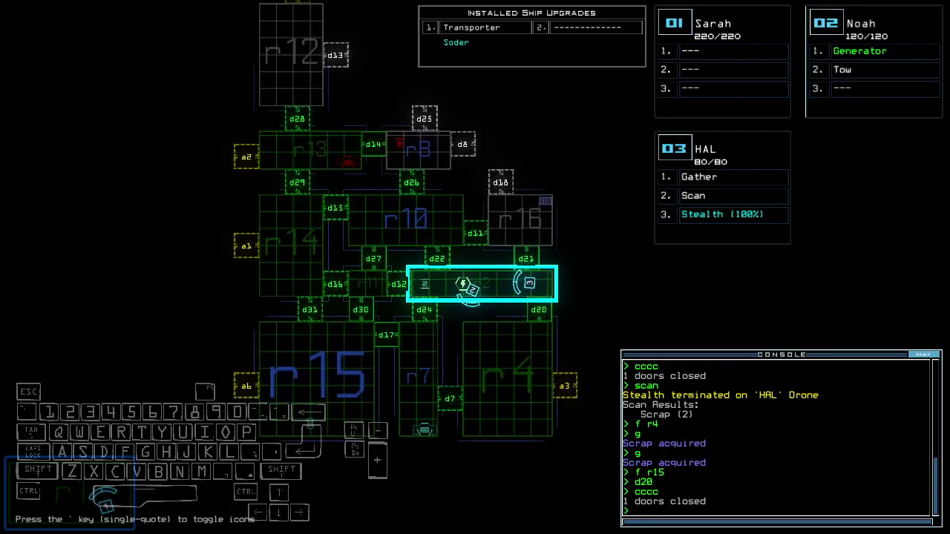
{"action": "key", "text": "Up"}
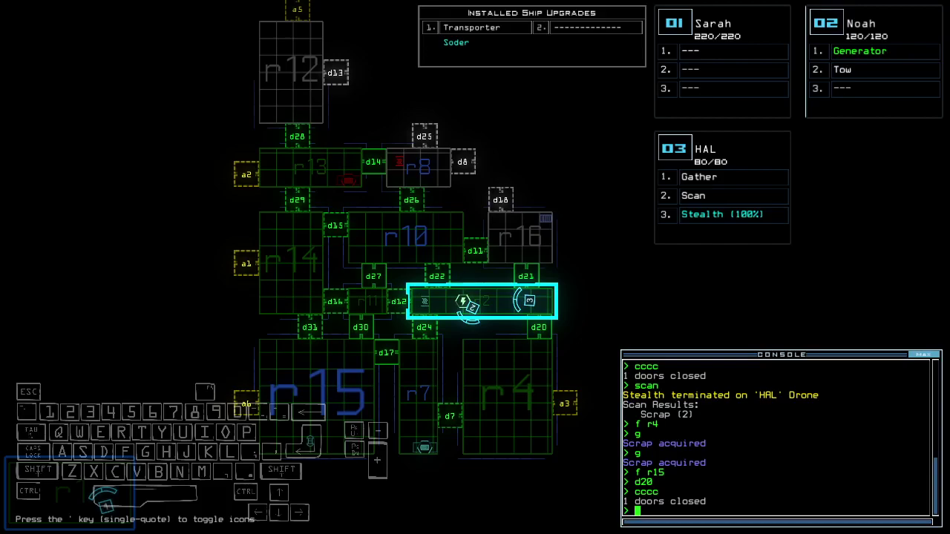
- Drive HAL forward along the corridor, then return to the ship map
{"action": "key", "text": "3"}
{"action": "key", "text": "Up"}
{"action": "key", "text": "Left"}
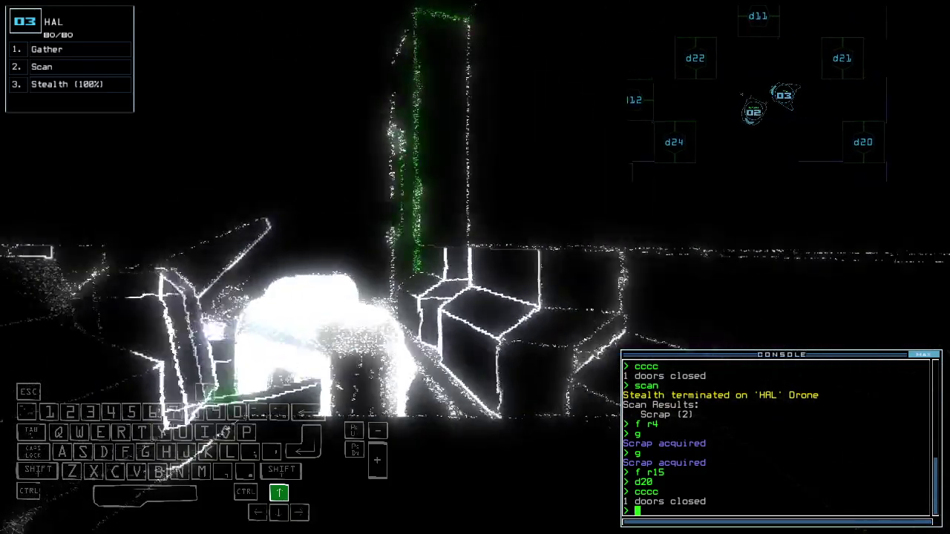
{"action": "key", "text": "Up"}
{"action": "key", "text": "Escape"}
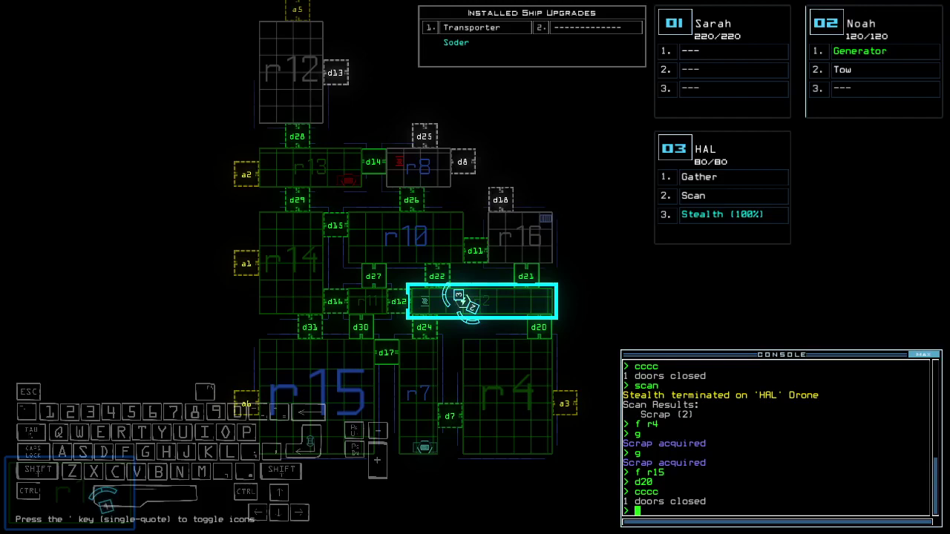
{"action": "type", "text": "d7"}
- Open doors d7 and d24, drive HAL into the room, and close the doors behind
{"action": "key", "text": "Return"}
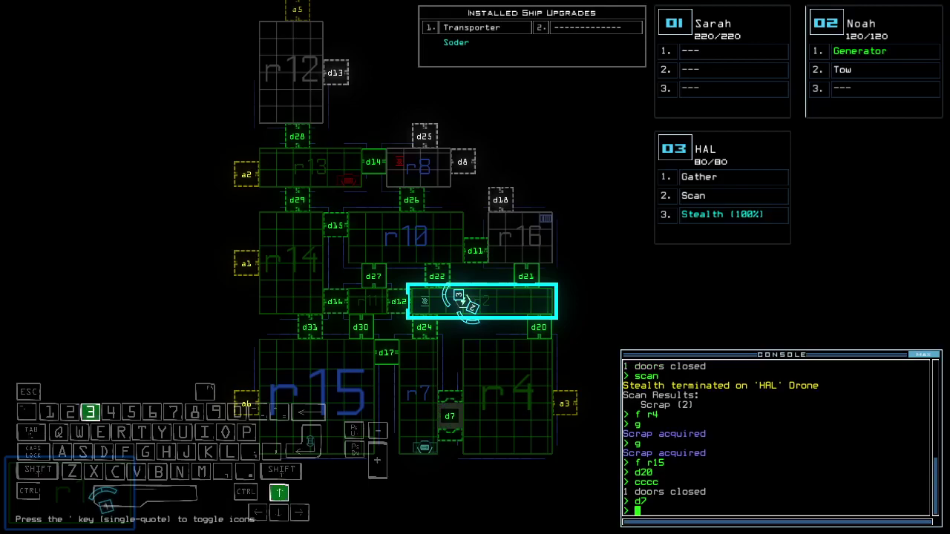
{"action": "key", "text": "space"}
{"action": "key", "text": "Up"}
{"action": "key", "text": "Up"}
{"action": "key", "text": "Up"}
{"action": "type", "text": "224"}
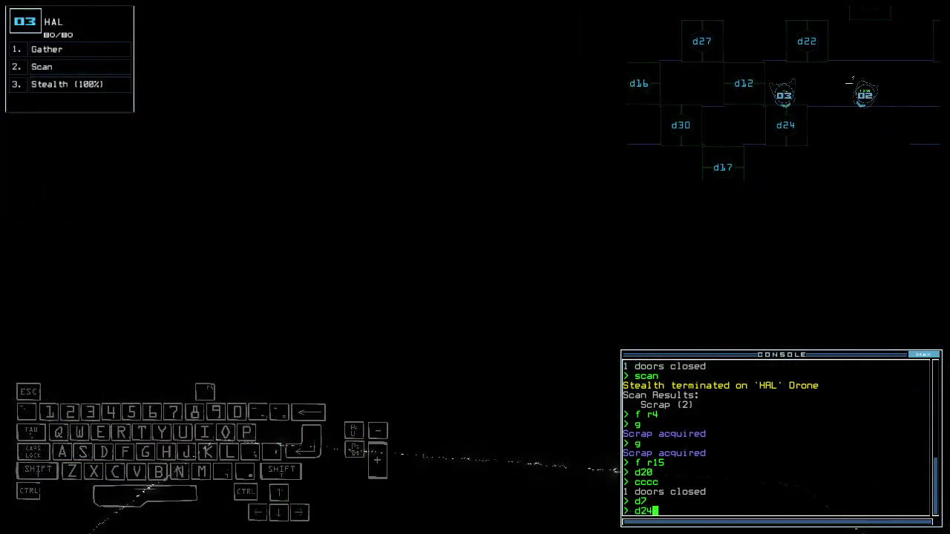
{"action": "key", "text": "Return"}
{"action": "key", "text": "space"}
{"action": "key", "text": "space"}
{"action": "key", "text": "Up"}
{"action": "key", "text": "Up"}
{"action": "key", "text": "Up"}
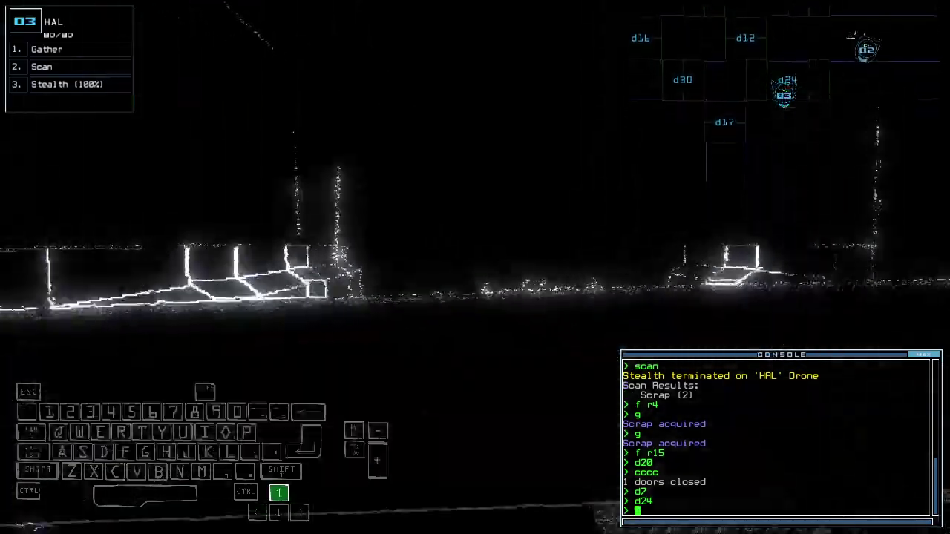
{"action": "key", "text": "Up"}
{"action": "key", "text": "Up"}
{"action": "key", "text": "space"}
{"action": "key", "text": "space"}
{"action": "key", "text": "Up"}
{"action": "key", "text": "Up"}
{"action": "key", "text": "Up"}
{"action": "key", "text": "Up"}
{"action": "key", "text": "Up"}
{"action": "type", "text": "cccc"}
{"action": "key", "text": "Return"}
- Reopen door d7, drive HAL into the next room, and close the doors behind
{"action": "key", "text": "Up"}
{"action": "key", "text": "Up"}
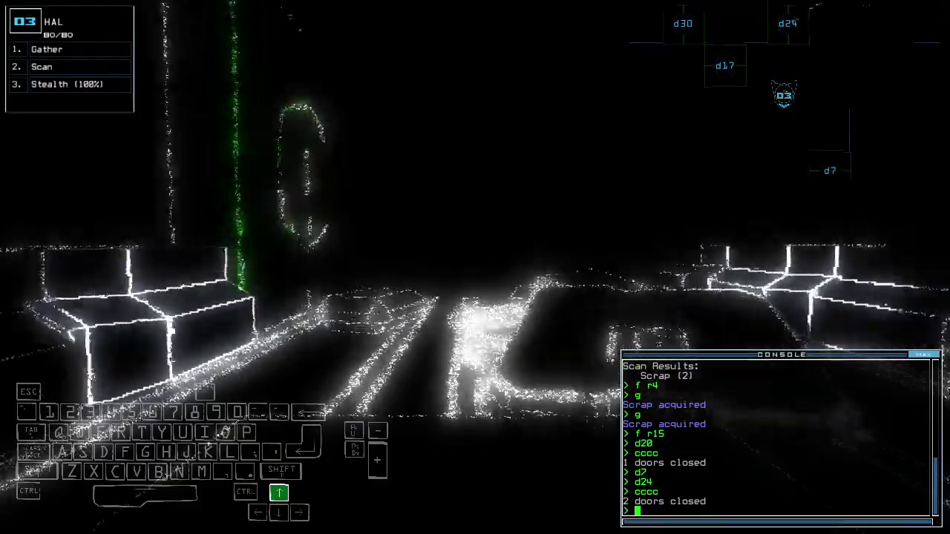
{"action": "key", "text": "Left"}
{"action": "key", "text": "Left"}
{"action": "key", "text": "Left"}
{"action": "type", "text": "d7"}
{"action": "key", "text": "Return"}
{"action": "key", "text": "Return"}
{"action": "key", "text": "Up"}
{"action": "key", "text": "Up"}
{"action": "key", "text": "Left"}
{"action": "key", "text": "Left"}
{"action": "key", "text": "Up"}
{"action": "key", "text": "Up"}
{"action": "key", "text": "Up"}
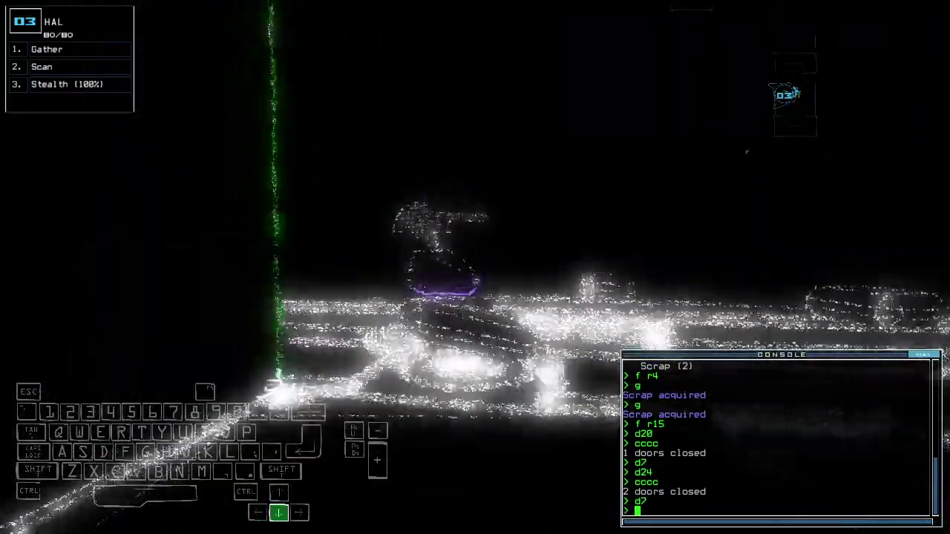
{"action": "key", "text": "Up"}
{"action": "key", "text": "Up"}
{"action": "key", "text": "Up"}
{"action": "type", "text": "cccc"}
{"action": "key", "text": "Return"}
- Open door d17, turn and back HAL up, then close the surrounding doors
{"action": "key", "text": "Tab"}
{"action": "key", "text": "Tab"}
{"action": "key", "text": "Up"}
{"action": "key", "text": "Up"}
{"action": "key", "text": "Up"}
{"action": "key", "text": "Up"}
{"action": "key", "text": "Up"}
{"action": "key", "text": "Up"}
{"action": "key", "text": "Up"}
{"action": "key", "text": "Up"}
{"action": "key", "text": "Up"}
{"action": "type", "text": "d17"}
{"action": "key", "text": "Tab"}
{"action": "key", "text": "Return"}
{"action": "key", "text": "Tab"}
{"action": "key", "text": "Right"}
{"action": "key", "text": "Right"}
{"action": "key", "text": "Right"}
{"action": "key", "text": "Right"}
{"action": "key", "text": "Right"}
{"action": "key", "text": "Right"}
{"action": "key", "text": "Right"}
{"action": "key", "text": "Right"}
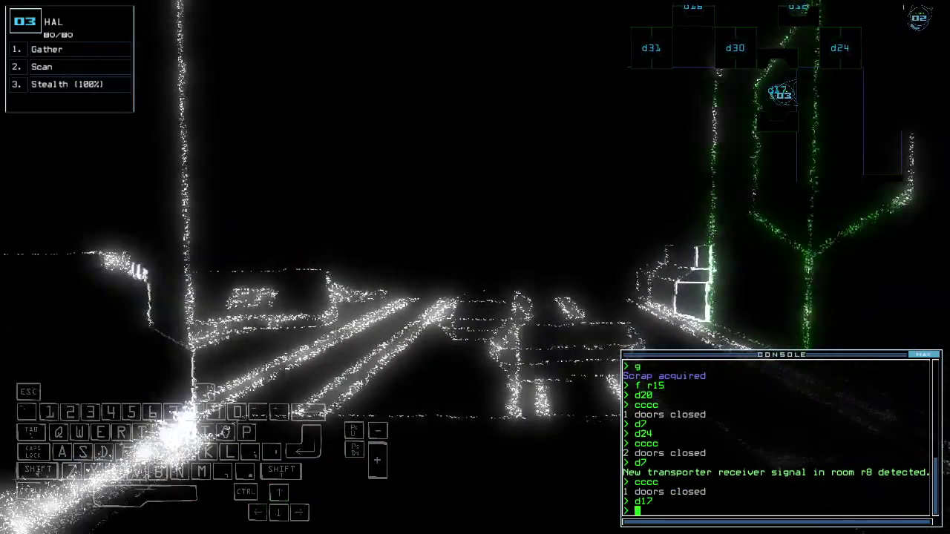
{"action": "key", "text": "Right"}
{"action": "key", "text": "Right"}
{"action": "type", "text": "ccc"}
{"action": "key", "text": "Down"}
{"action": "type", "text": "c"}
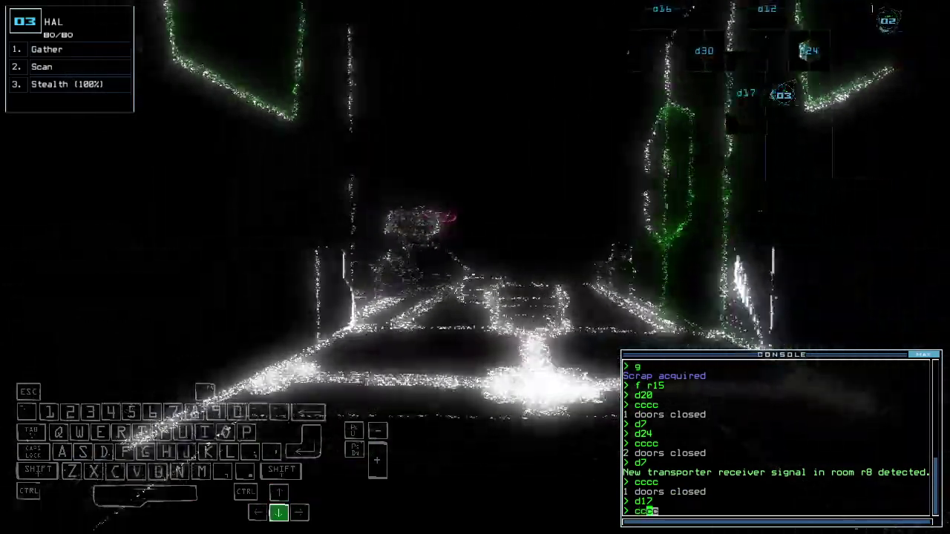
{"action": "key", "text": "Return"}
{"action": "type", "text": "d24"}
- Open d24 and every door to r7, reverse HAL down the corridor, and close them
{"action": "key", "text": "Return"}
{"action": "key", "text": "Tab"}
{"action": "type", "text": "open r7"}
{"action": "key", "text": "Return"}
{"action": "key", "text": "Tab"}
{"action": "key", "text": "Down"}
{"action": "key", "text": "Down"}
{"action": "key", "text": "Down"}
{"action": "key", "text": "Down"}
{"action": "key", "text": "Down"}
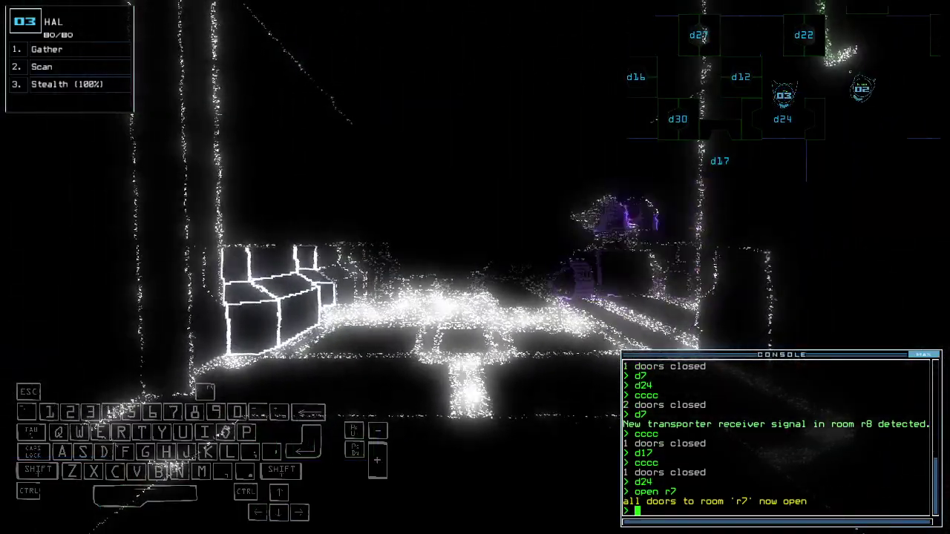
{"action": "type", "text": "cccc"}
{"action": "key", "text": "Return"}
{"action": "key", "text": "Down"}
{"action": "key", "text": "Tab"}
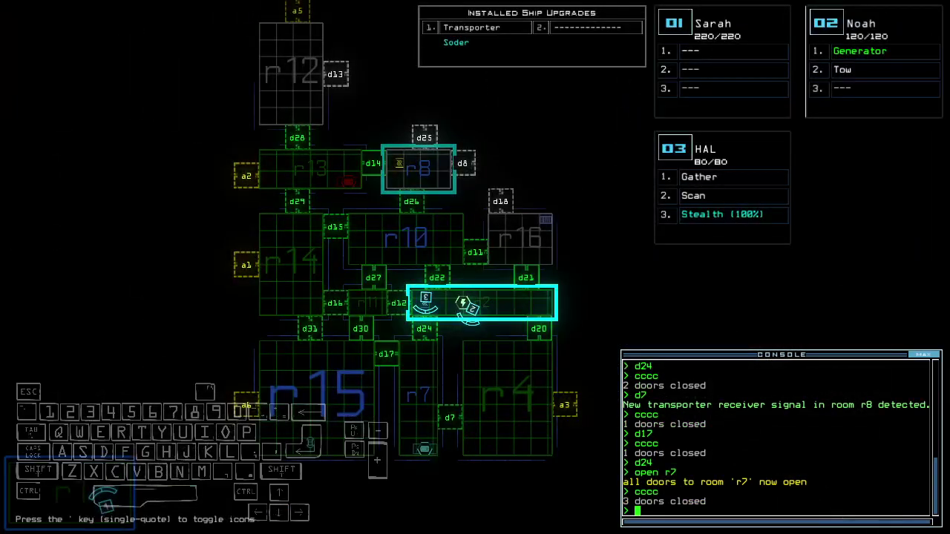
{"action": "type", "text": "27"}
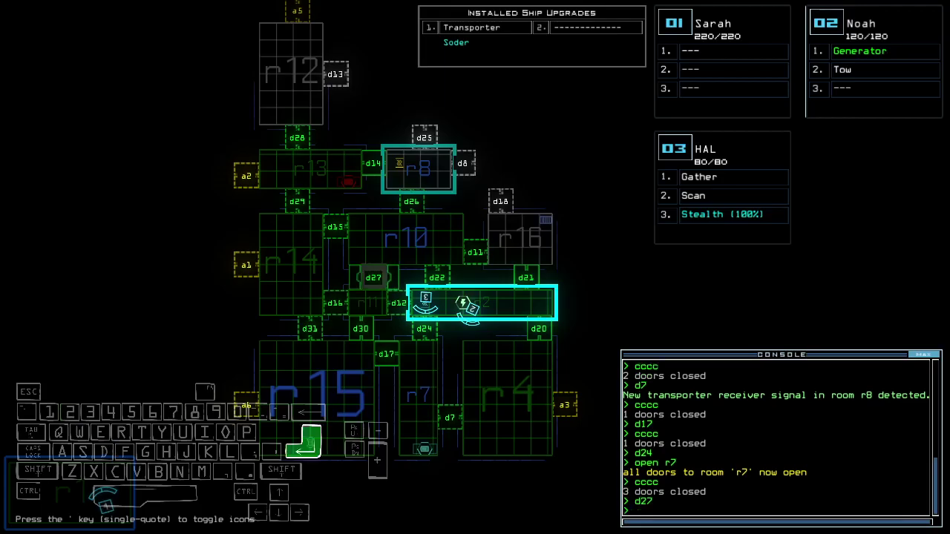
- Open doors d27 and d12, then drive HAL forward and back away from the robot
{"action": "key", "text": "Return"}
{"action": "type", "text": "d12"}
{"action": "key", "text": "Return"}
{"action": "key", "text": "Tab"}
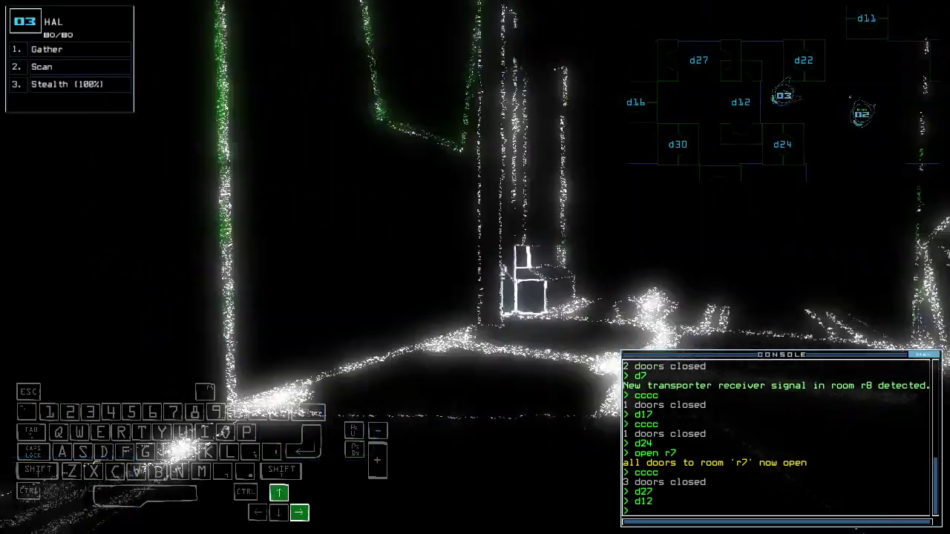
{"action": "key", "text": "Up"}
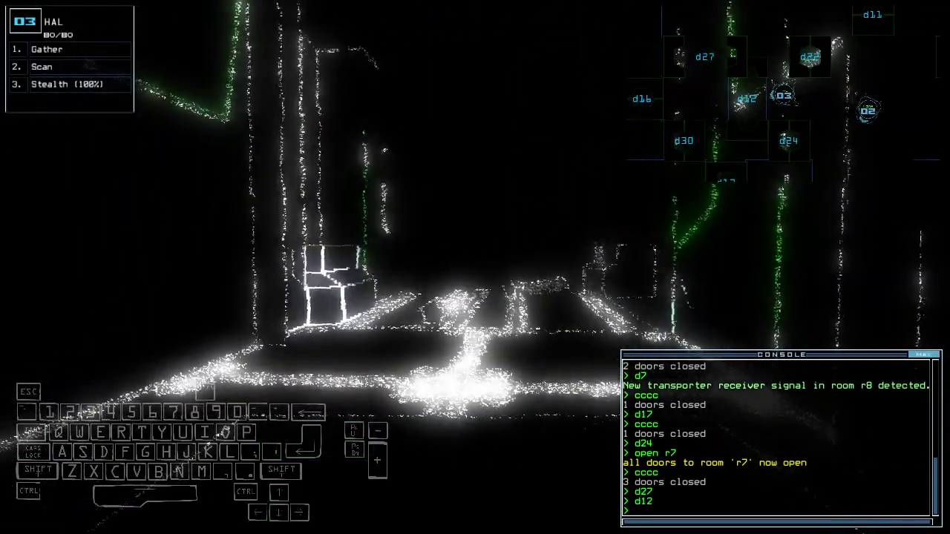
{"action": "key", "text": "Down"}
{"action": "key", "text": "Tab"}
{"action": "type", "text": "cccc"}
{"action": "key", "text": "Return"}
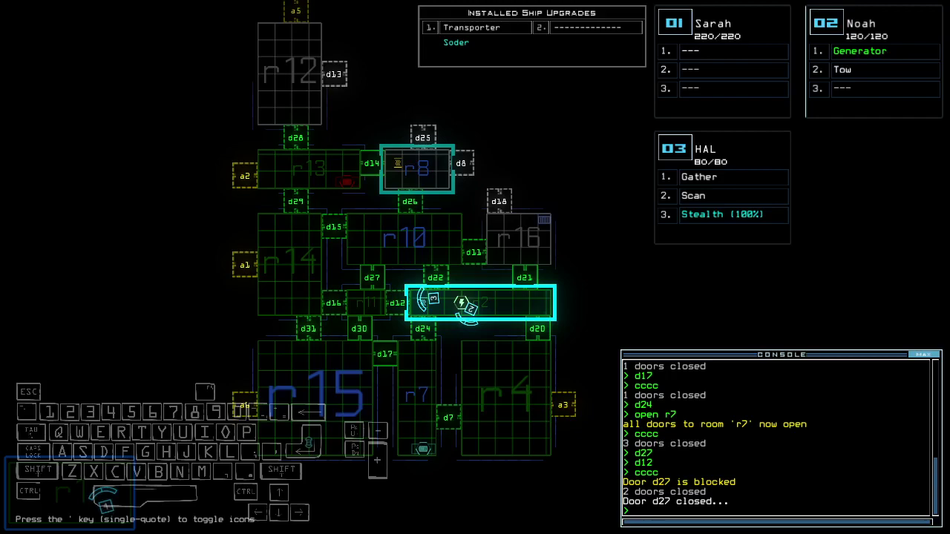
{"action": "type", "text": "d22 "}
{"action": "type", "text": "22"}
- Open doors d22 and d26, maneuver HAL, close them, then reopen d27 and d26
{"action": "key", "text": "Return"}
{"action": "key", "text": "Up"}
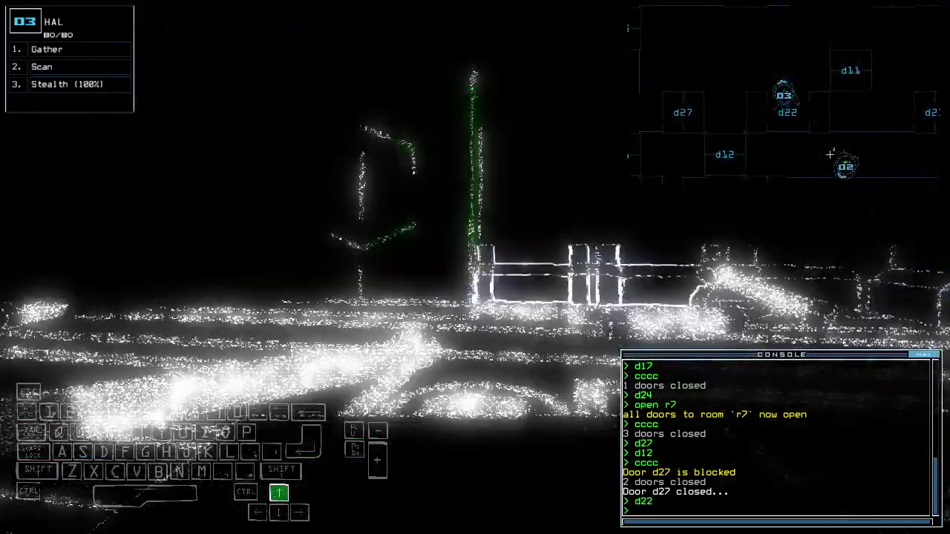
{"action": "key", "text": "Up"}
{"action": "type", "text": "d26"}
{"action": "key", "text": "Return"}
{"action": "key", "text": "Down"}
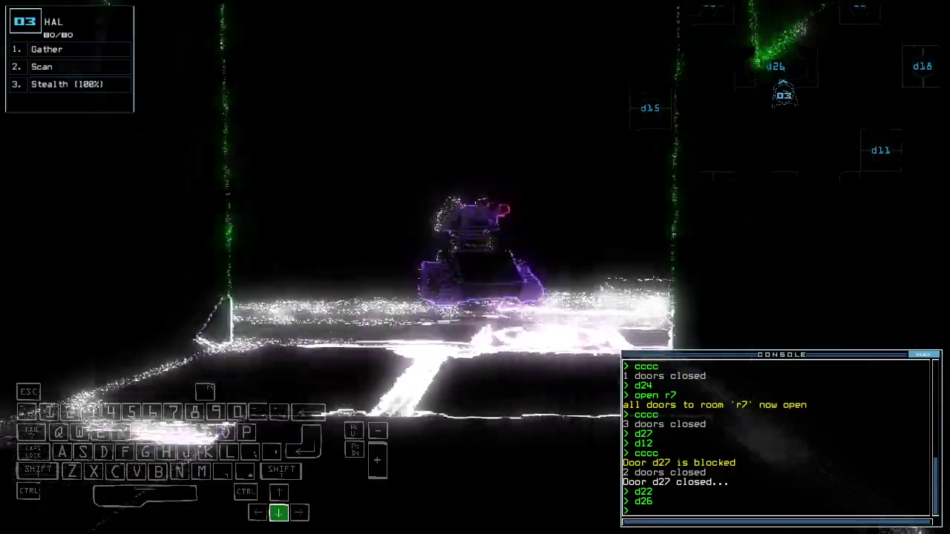
{"action": "type", "text": "cccc"}
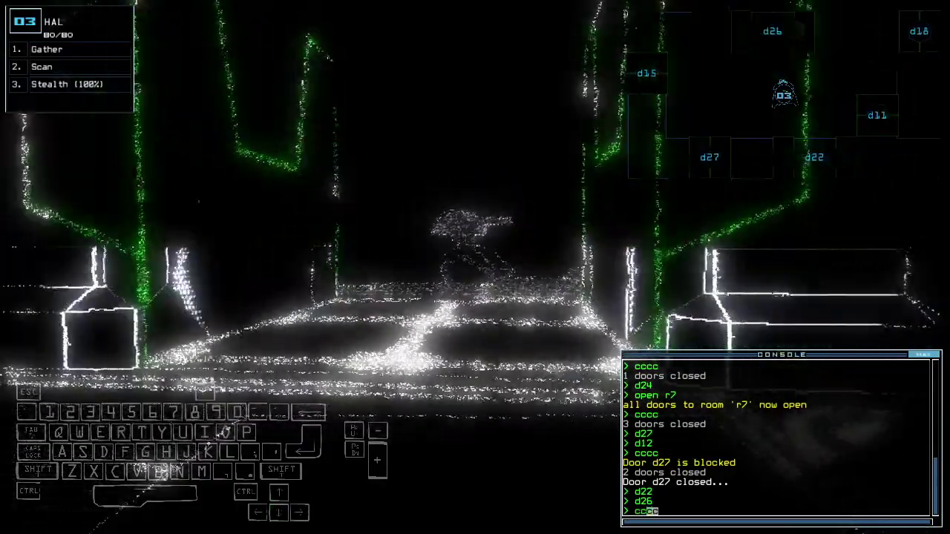
{"action": "key", "text": "Return"}
{"action": "key", "text": "Down"}
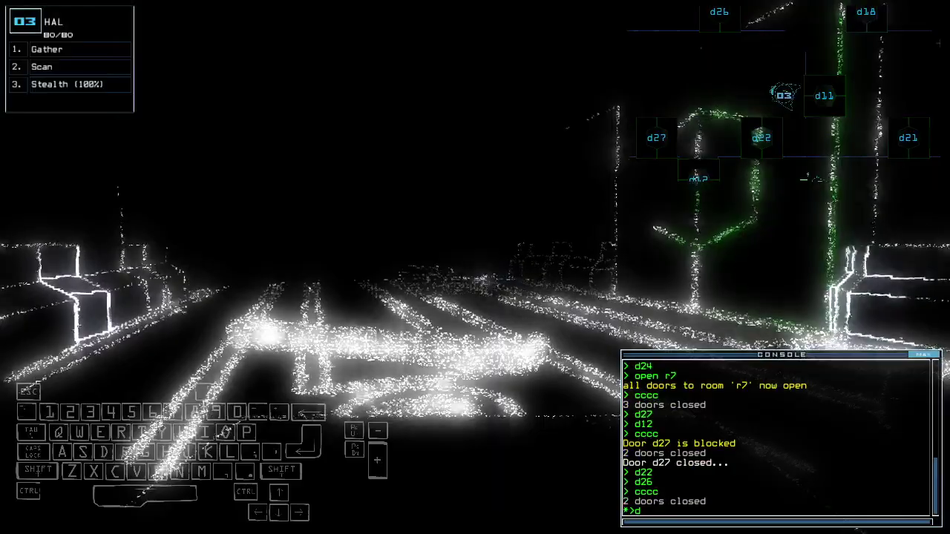
{"action": "type", "text": "d27 d26"}
{"action": "key", "text": "Return"}
{"action": "type", "text": "d11"}
- Open door d11, drive the drones through d21 toward r2, and close the doors behind
{"action": "key", "text": "Return"}
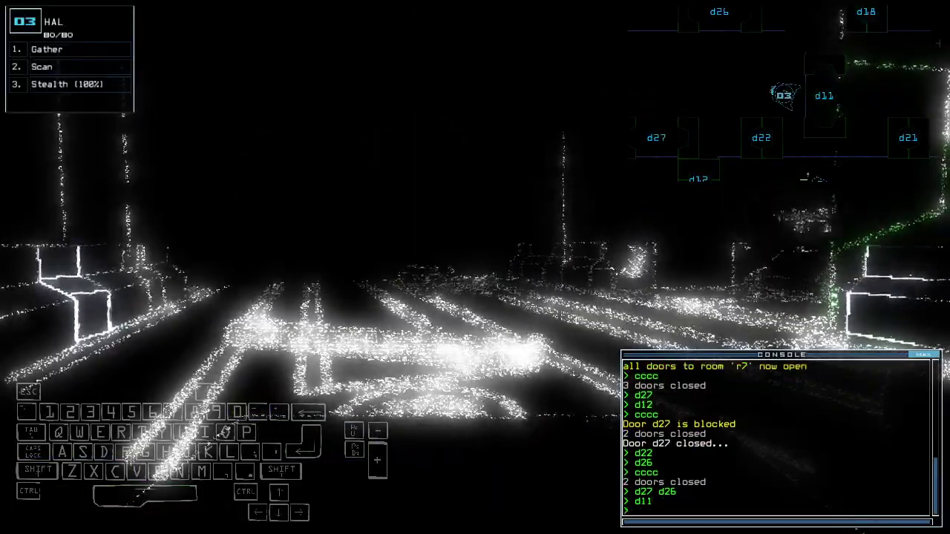
{"action": "key", "text": "Down"}
{"action": "key", "text": "Down"}
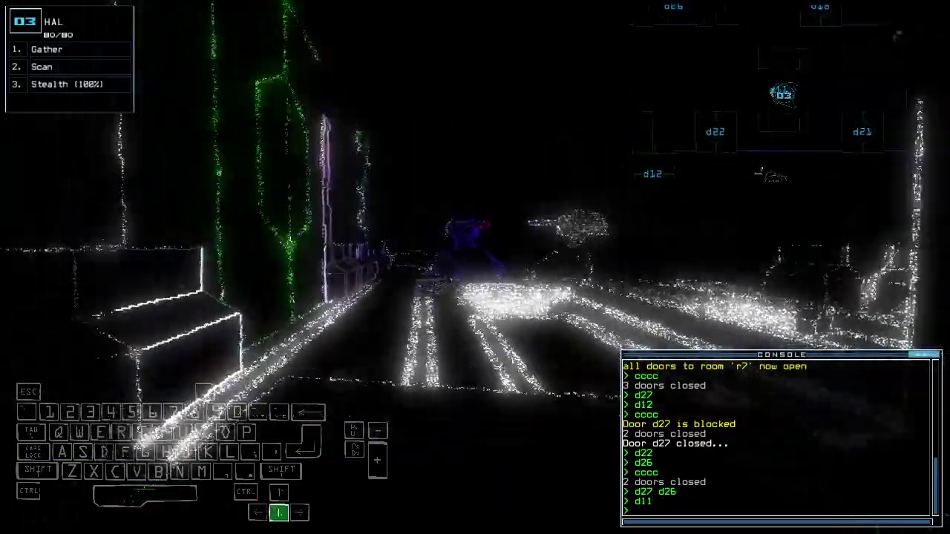
{"action": "type", "text": "cccc"}
{"action": "key", "text": "Return"}
{"action": "type", "text": "d21"}
{"action": "key", "text": "Return"}
{"action": "key", "text": "Up"}
{"action": "key", "text": "Tab"}
{"action": "key", "text": "Tab"}
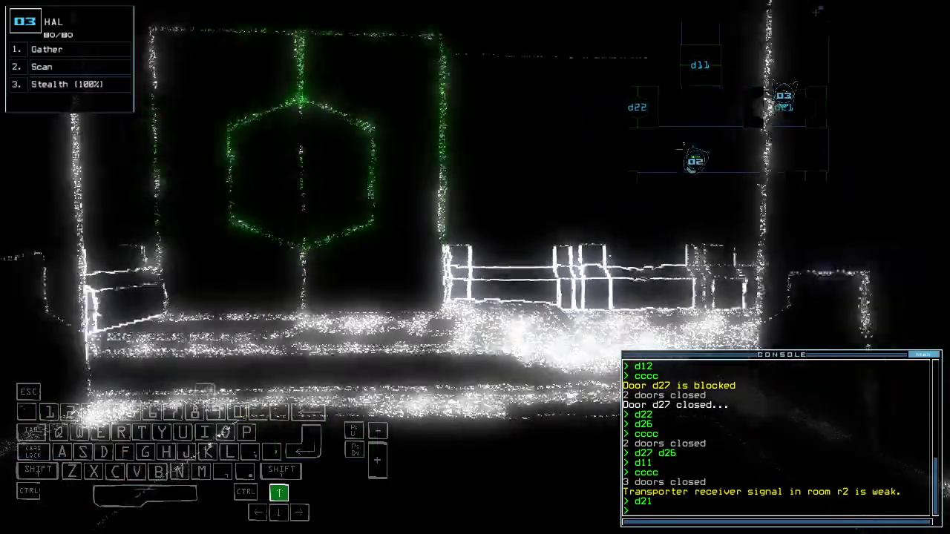
{"action": "key", "text": "Up"}
{"action": "type", "text": "cccc"}
{"action": "key", "text": "Return"}
{"action": "key", "text": "Tab"}
{"action": "type", "text": "f r15 r"}
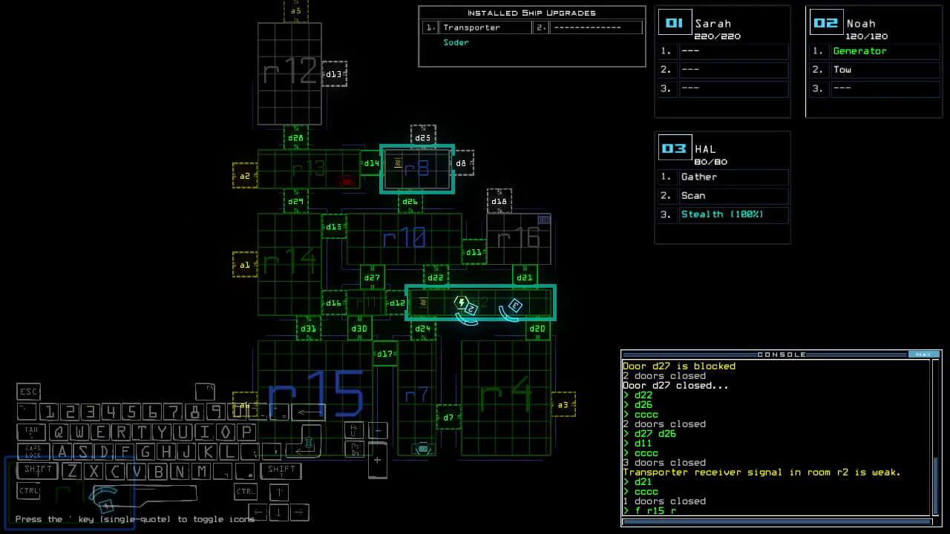
{"action": "type", "text": "8"}
- Check rooms r15 and r8 for signals, then transport drones 3 and 2 to room r9
{"action": "key", "text": "Return"}
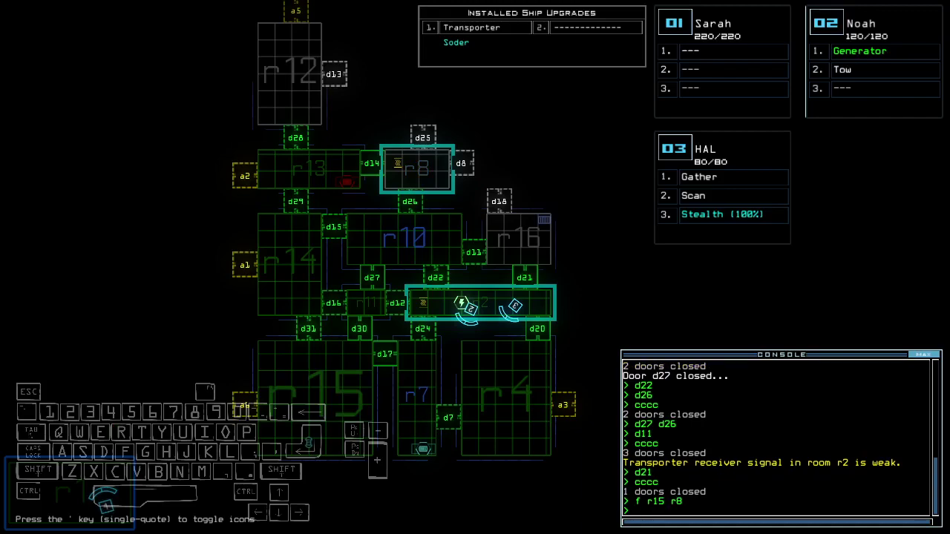
{"action": "type", "text": "ransport 3 r"}
{"action": "key", "text": "BackSpace"}
{"action": "key", "text": "BackSpace"}
{"action": "type", "text": "2 r9"}
{"action": "key", "text": "Return"}
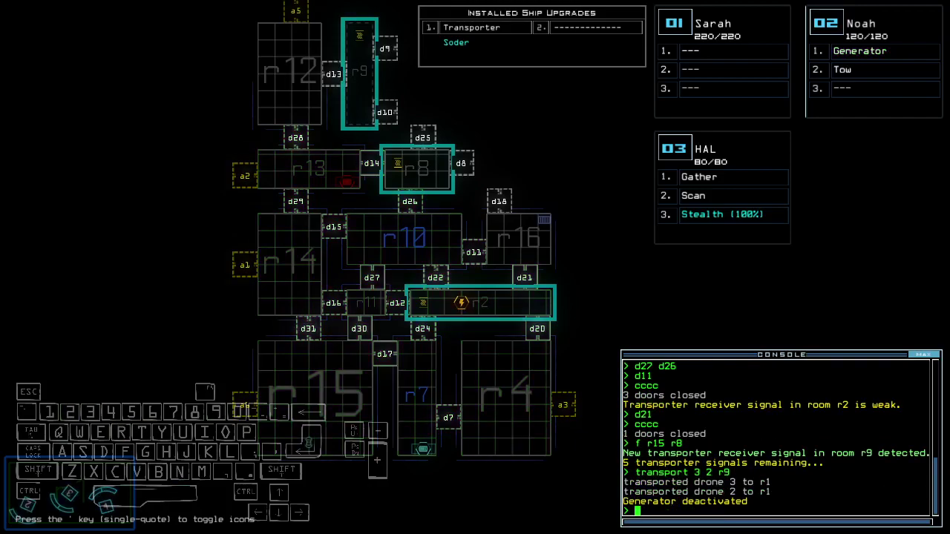
{"action": "key", "text": "3"}
{"action": "key", "text": "Up"}
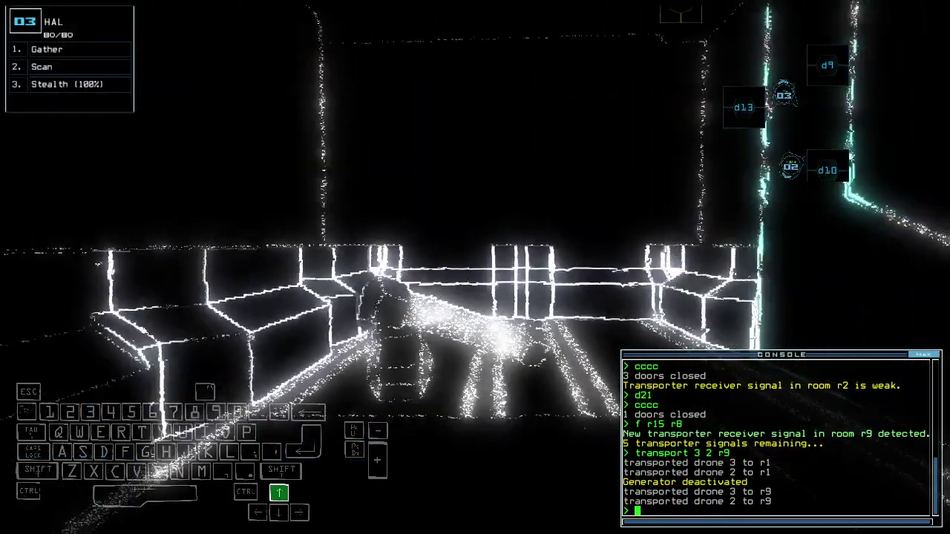
{"action": "type", "text": "scan"}
{"action": "key", "text": "Return"}
- Scan room r9, transport drones 2 and 3 back to r2, and run generator 2
{"action": "key", "text": "space"}
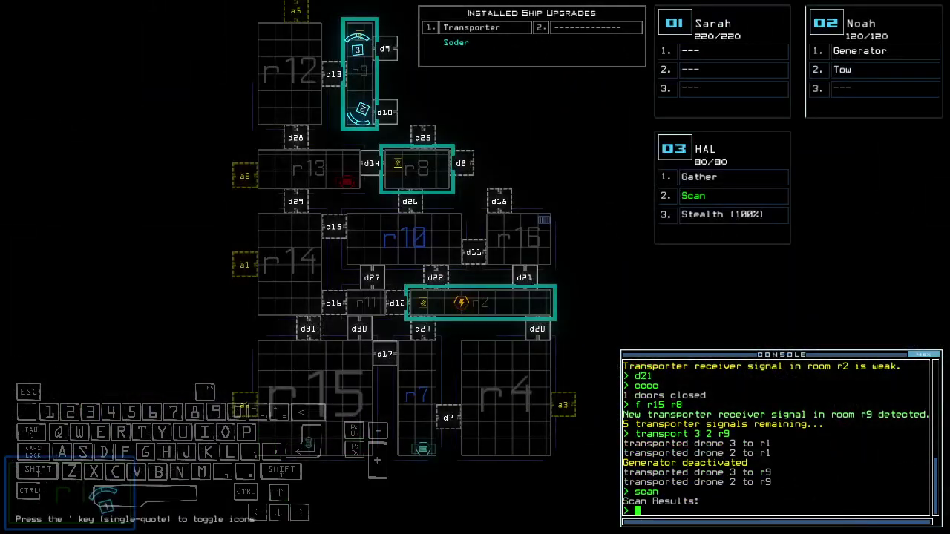
{"action": "type", "text": "transport 2 3"}
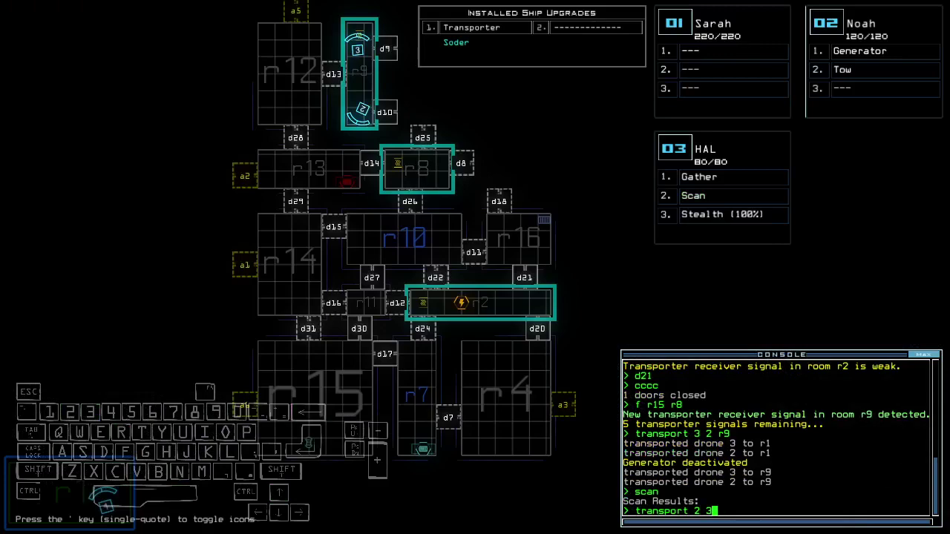
{"action": "type", "text": "r r2"}
{"action": "key", "text": "Return"}
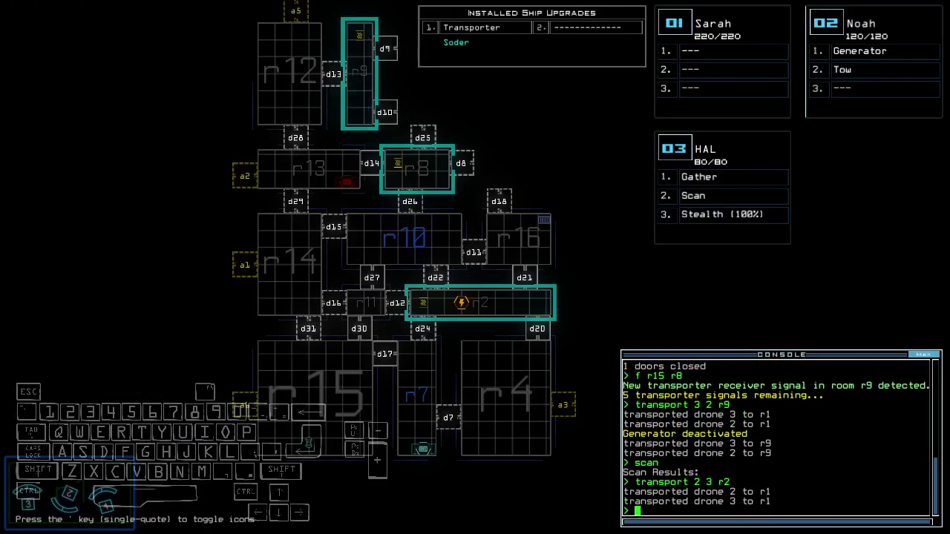
{"action": "type", "text": "generator 2"}
{"action": "key", "text": "Return"}
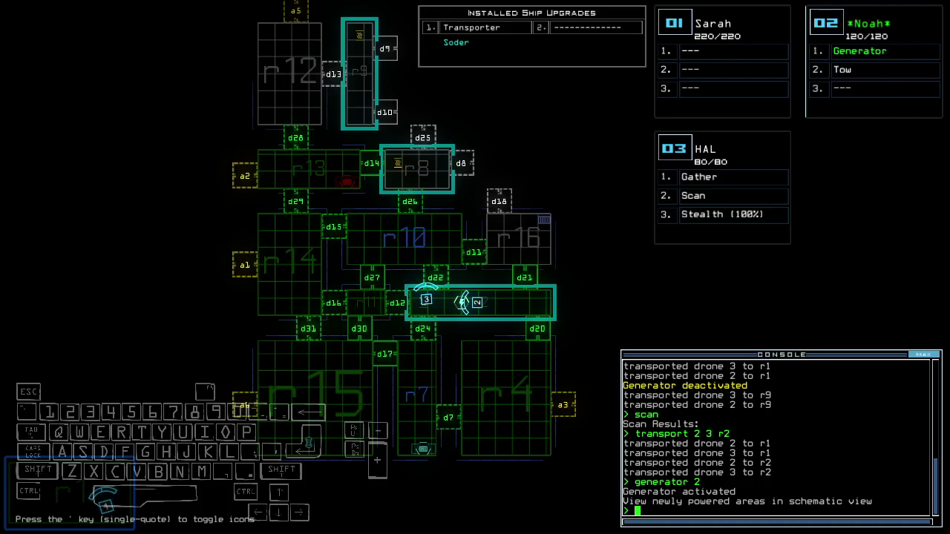
{"action": "scroll", "coordinate": [461, 305], "scroll_direction": "up", "scroll_amount": 2}
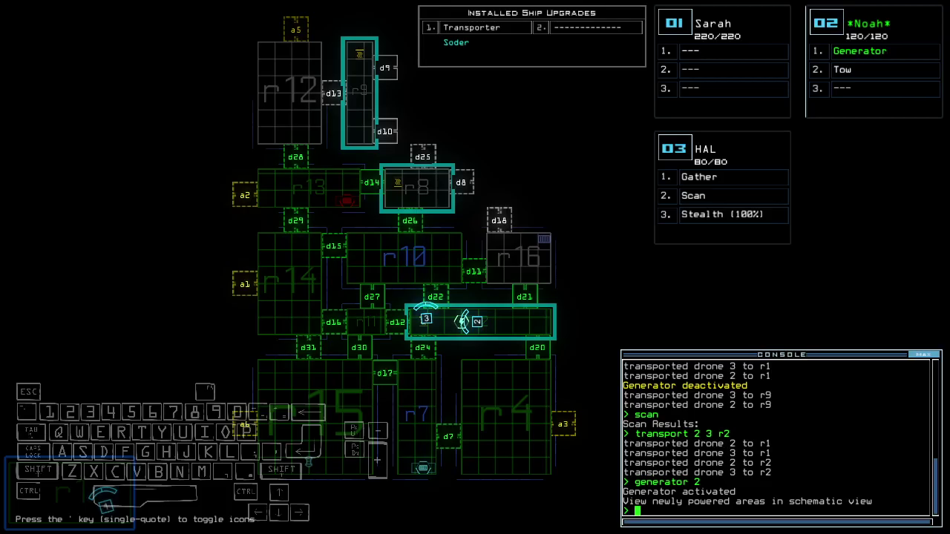
- Open doors d12, d30 and d17 and drive HAL into the next room
{"action": "key", "text": "Tab"}
{"action": "type", "text": "d12"}
{"action": "key", "text": "Return"}
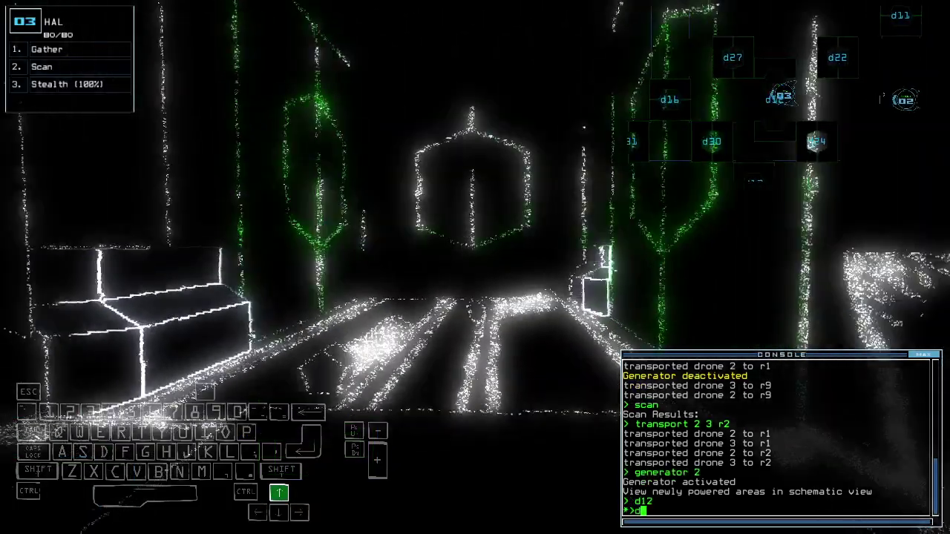
{"action": "type", "text": "d30"}
{"action": "key", "text": "Return"}
{"action": "key", "text": "Tab"}
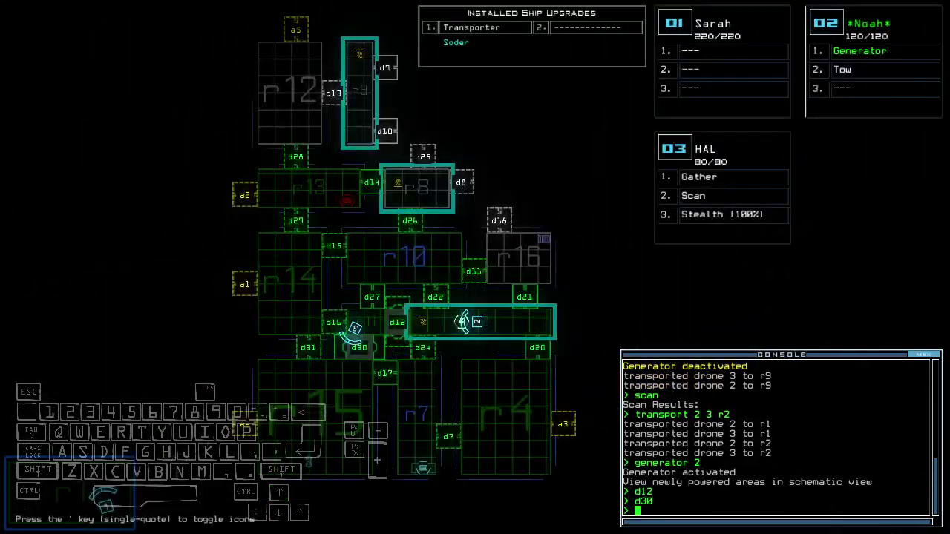
{"action": "key", "text": "Tab"}
{"action": "type", "text": "d17"}
{"action": "key", "text": "Return"}
{"action": "key", "text": "Tab"}
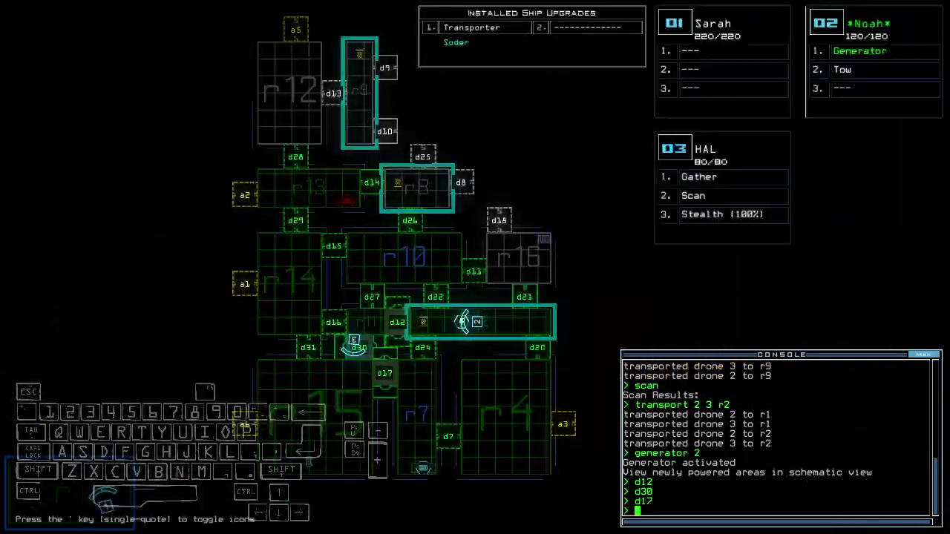
{"action": "key", "text": "Tab"}
{"action": "type", "text": "st"}
{"action": "key", "text": "Return"}
- Turn on HAL's stealth field, back it away from the enemy, and toggle door d17
{"action": "key", "text": "Tab"}
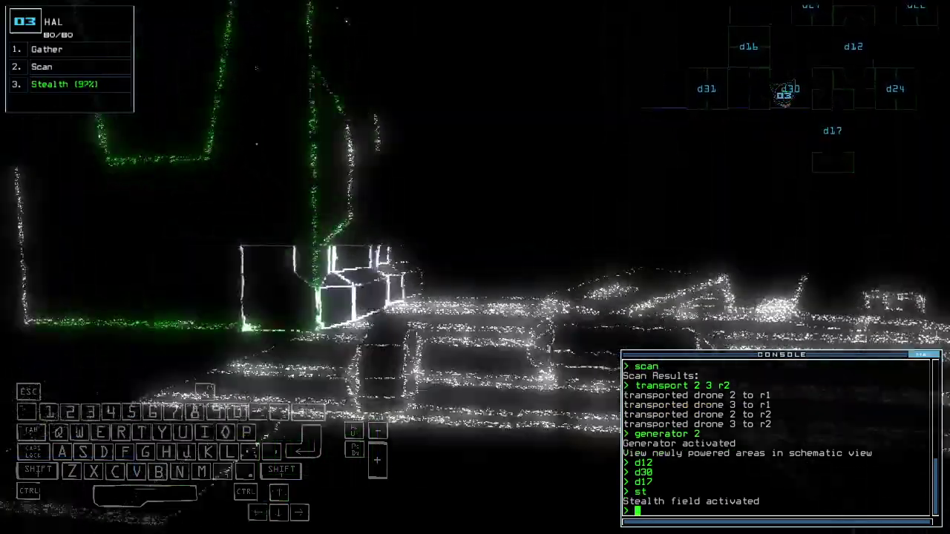
{"action": "key", "text": "Down"}
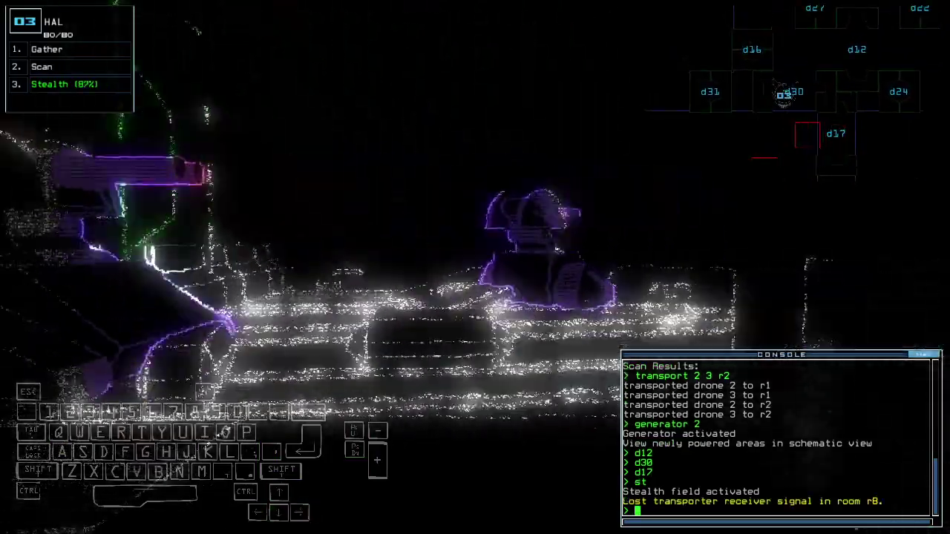
{"action": "key", "text": "Up"}
{"action": "key", "text": "space"}
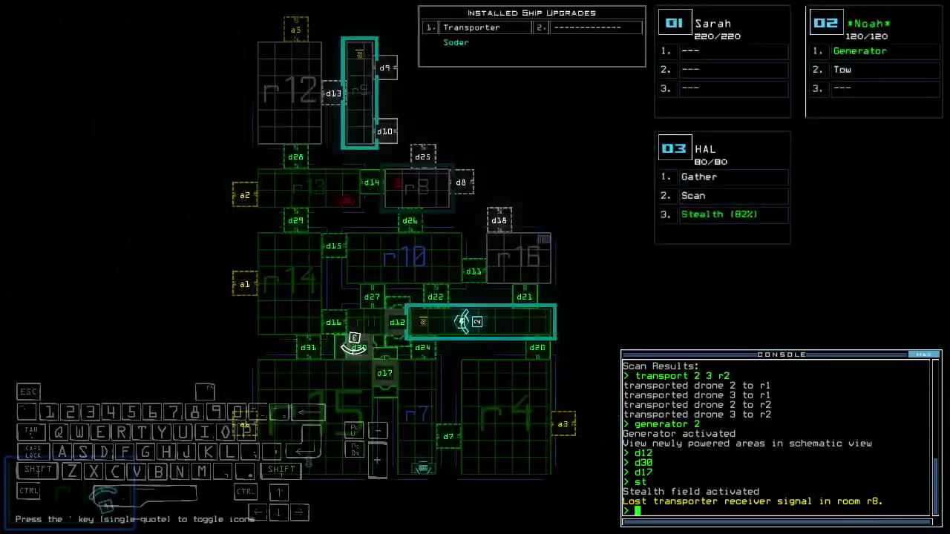
{"action": "key", "text": "space"}
{"action": "type", "text": "d17"}
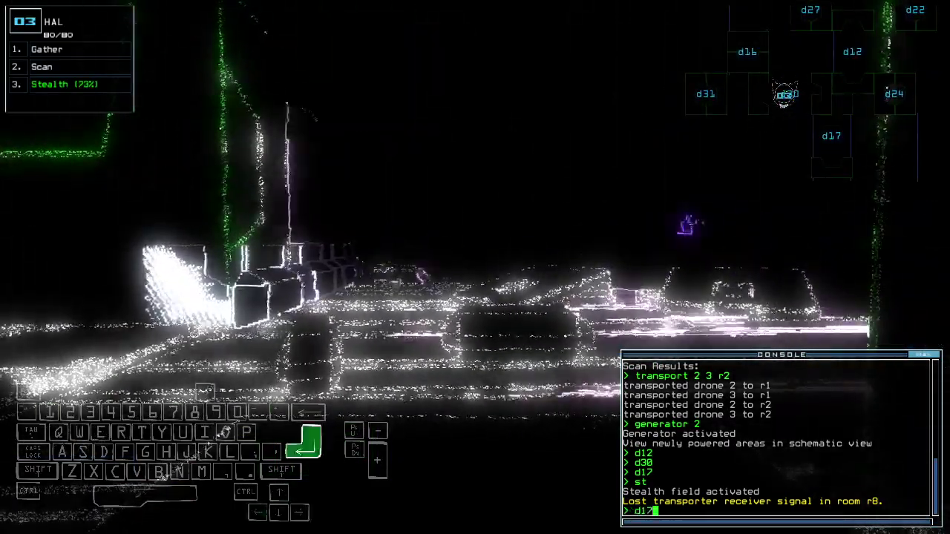
{"action": "key", "text": "Return"}
{"action": "type", "text": "st"}
- Turn off stealth, close the open doors, and back HAL up through door d27
{"action": "key", "text": "Return"}
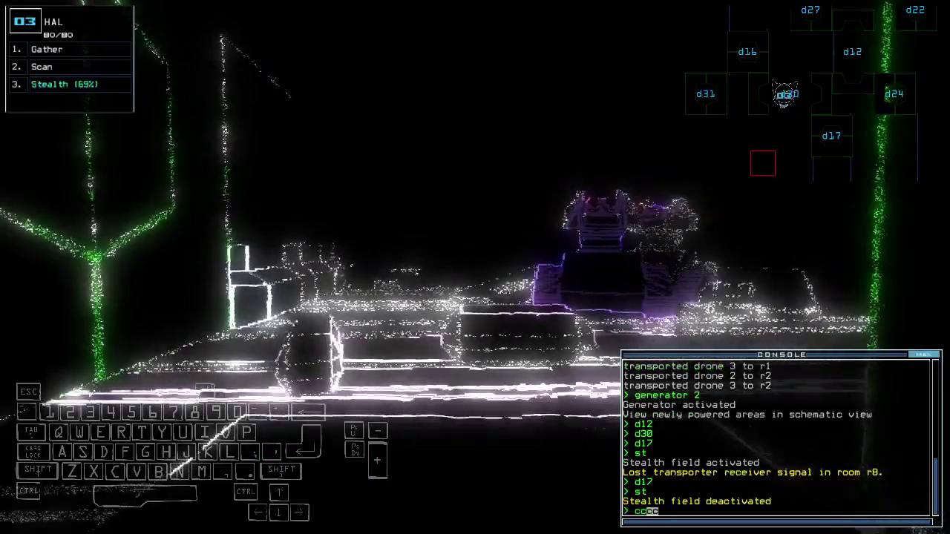
{"action": "key", "text": "Down"}
{"action": "key", "text": "Return"}
{"action": "type", "text": "d1"}
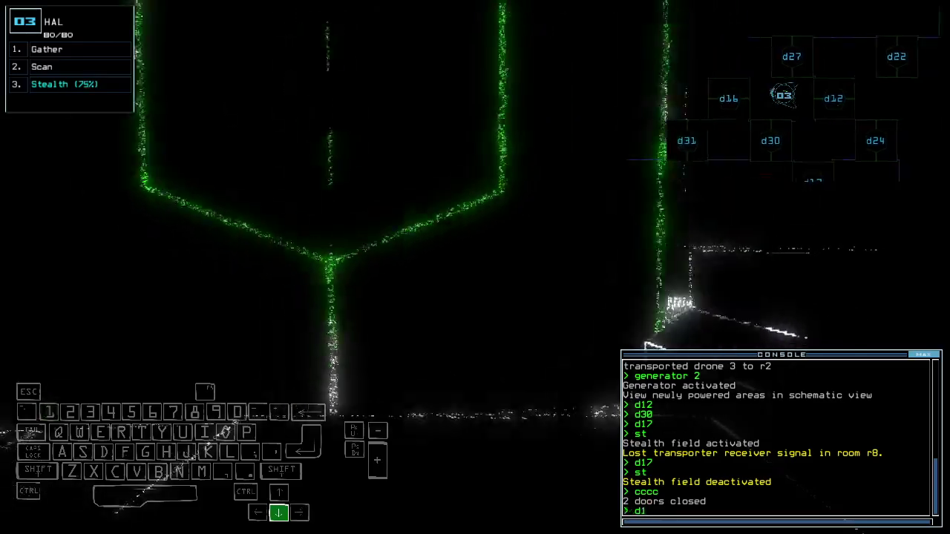
{"action": "key", "text": "Down"}
{"action": "key", "text": "Right"}
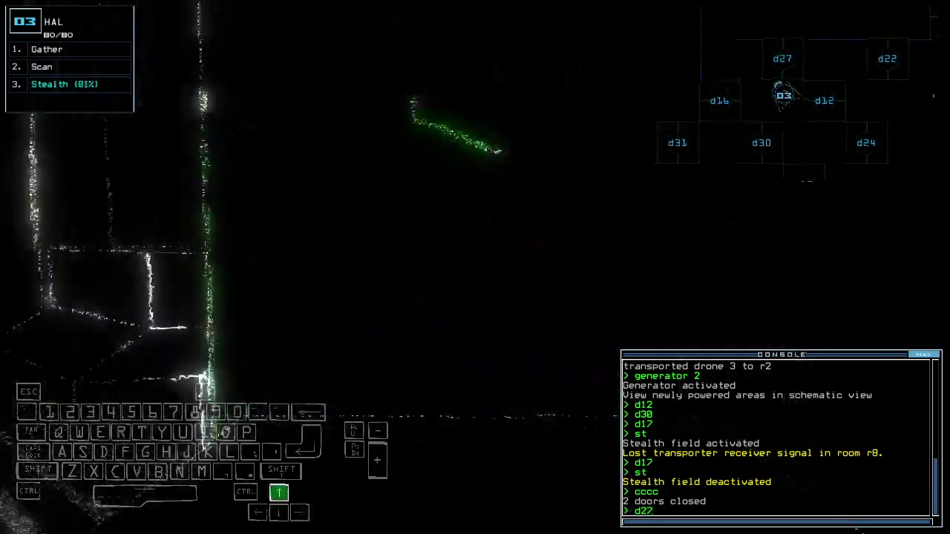
{"action": "key", "text": "Return"}
{"action": "key", "text": "Right"}
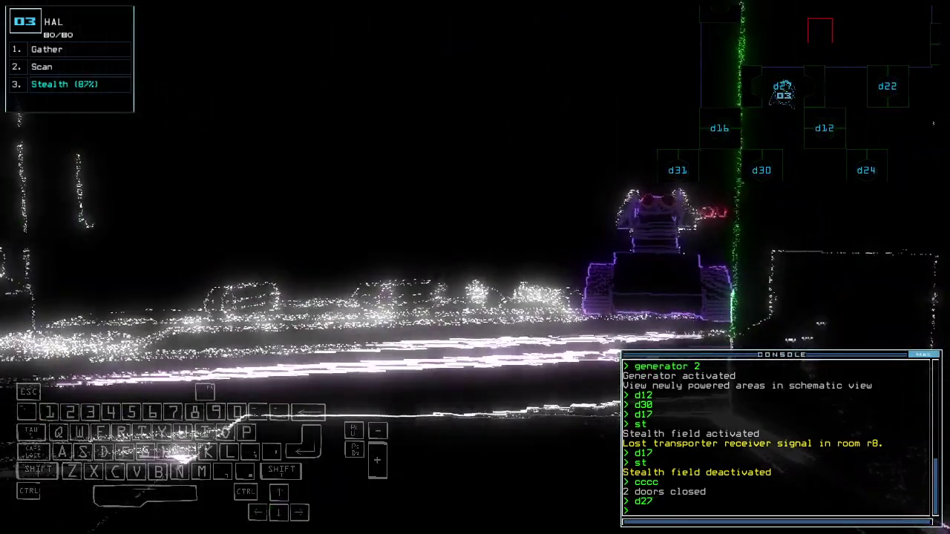
{"action": "type", "text": "cccc"}
{"action": "key", "text": "Return"}
{"action": "type", "text": "d12"}
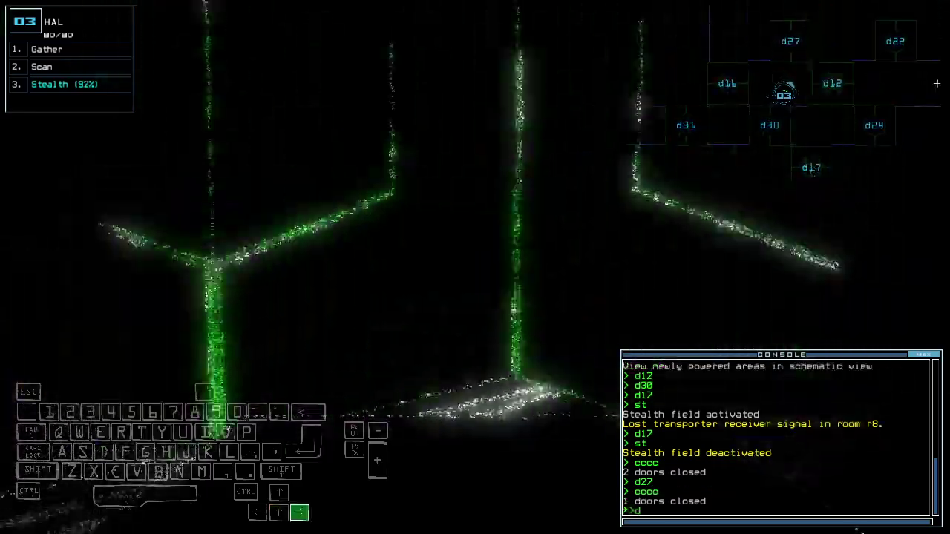
- Open d12, toggle d30 and d27, steer HAL back to r2, and close all doors
{"action": "key", "text": "Return"}
{"action": "key", "text": "Up"}
{"action": "key", "text": "Up"}
{"action": "type", "text": "d30"}
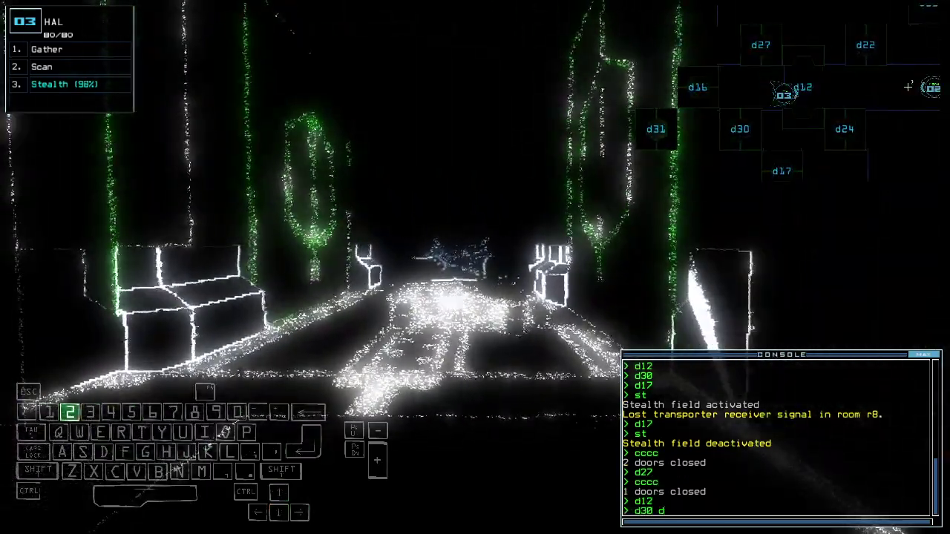
{"action": "type", "text": " d27"}
{"action": "key", "text": "Return"}
{"action": "key", "text": "Right"}
{"action": "key", "text": "Right"}
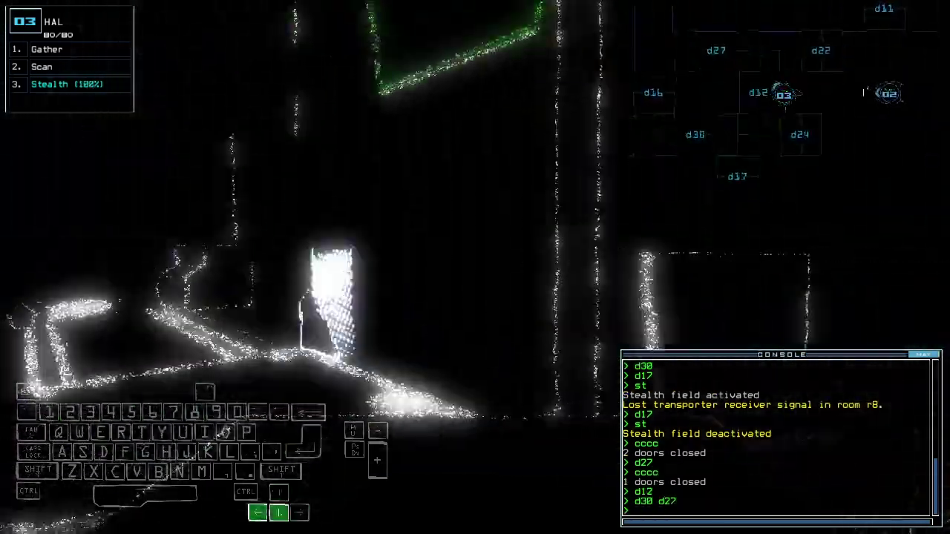
{"action": "key", "text": "Right"}
{"action": "key", "text": "Right"}
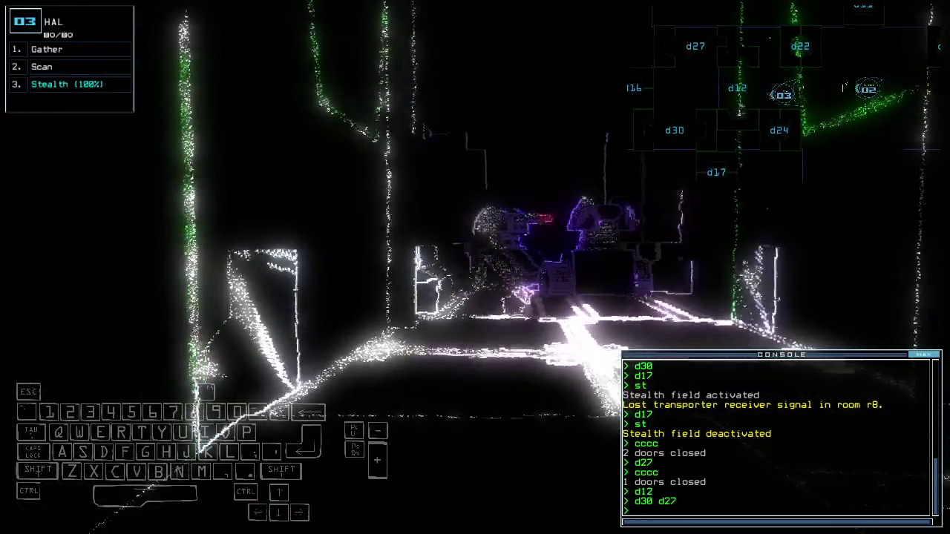
{"action": "type", "text": "ccc"}
{"action": "key", "text": "Down"}
{"action": "type", "text": "c"}
{"action": "key", "text": "Return"}
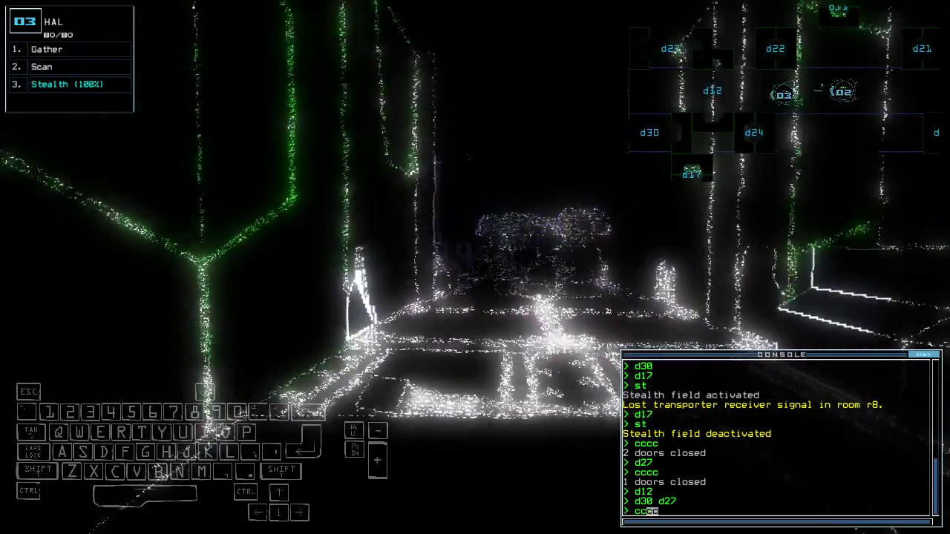
{"action": "key", "text": "Tab"}
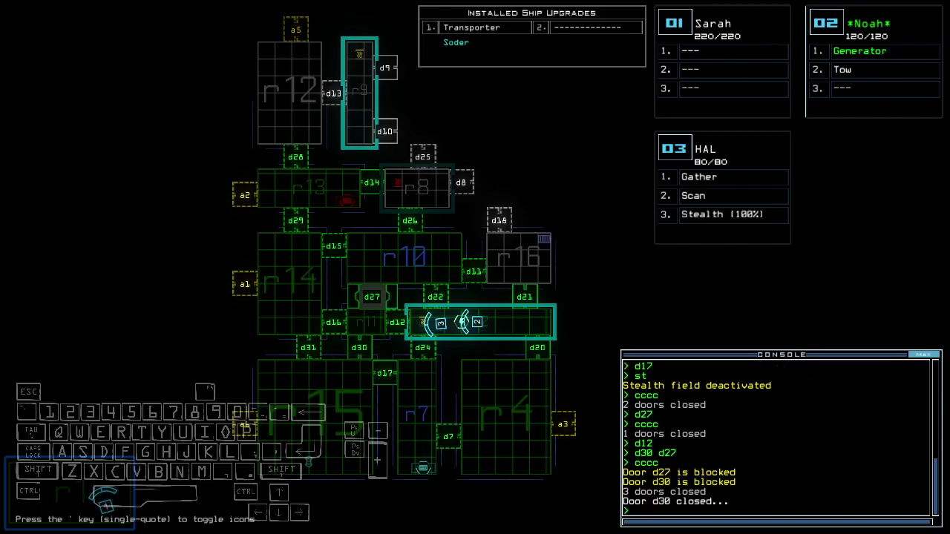
{"action": "type", "text": "f r7"}
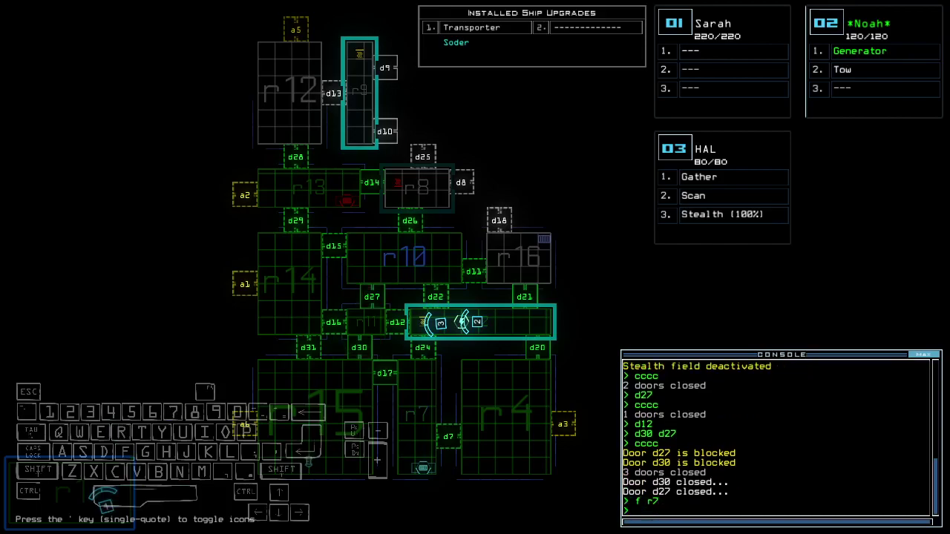
- Check room r7, open doors d24 and d17, and activate the drone's stealth field
{"action": "key", "text": "Return"}
{"action": "type", "text": "d24"}
{"action": "key", "text": "Tab"}
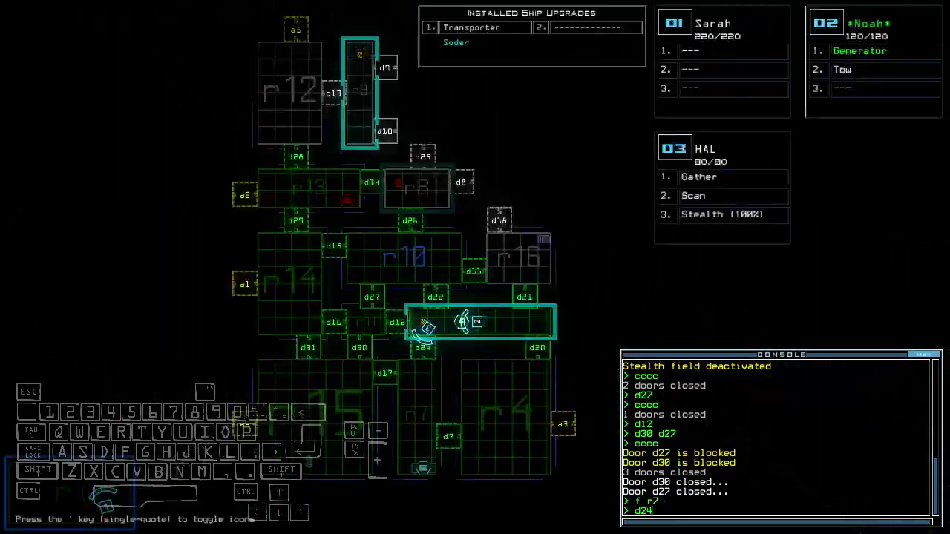
{"action": "key", "text": "Return"}
{"action": "key", "text": "Tab"}
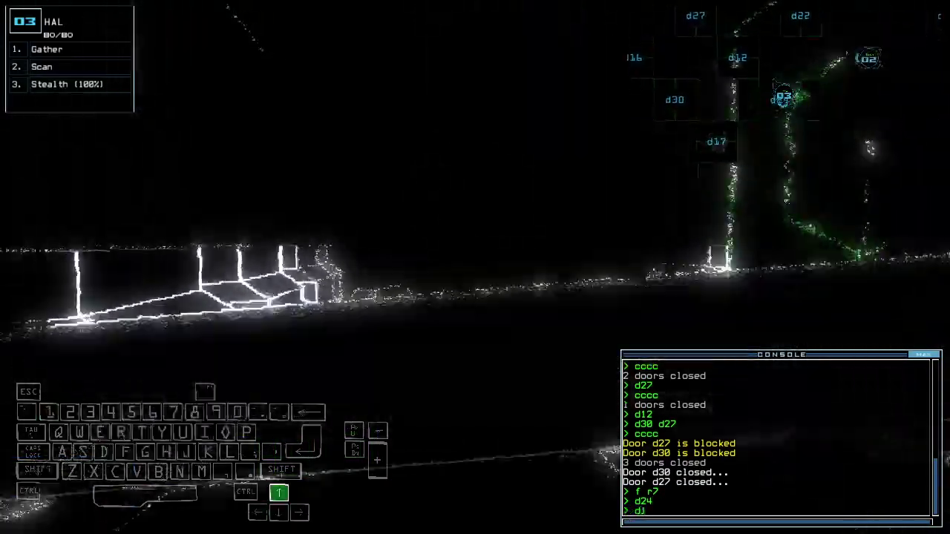
{"action": "type", "text": "d17"}
{"action": "key", "text": "Return"}
{"action": "type", "text": "st"}
{"action": "key", "text": "Return"}
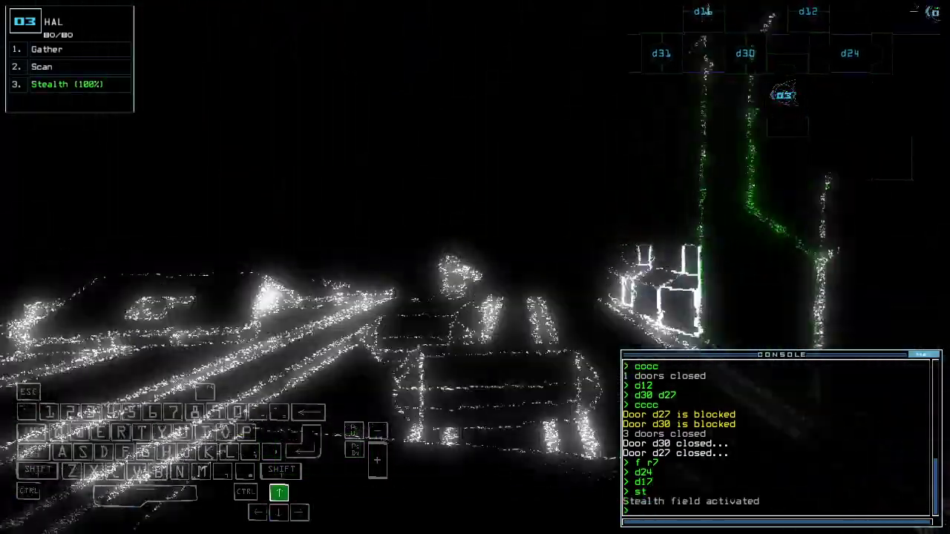
- Steer the stealthed drone through the room and close all doors behind it
{"action": "key", "text": "Up"}
{"action": "key", "text": "Left"}
{"action": "key", "text": "Up"}
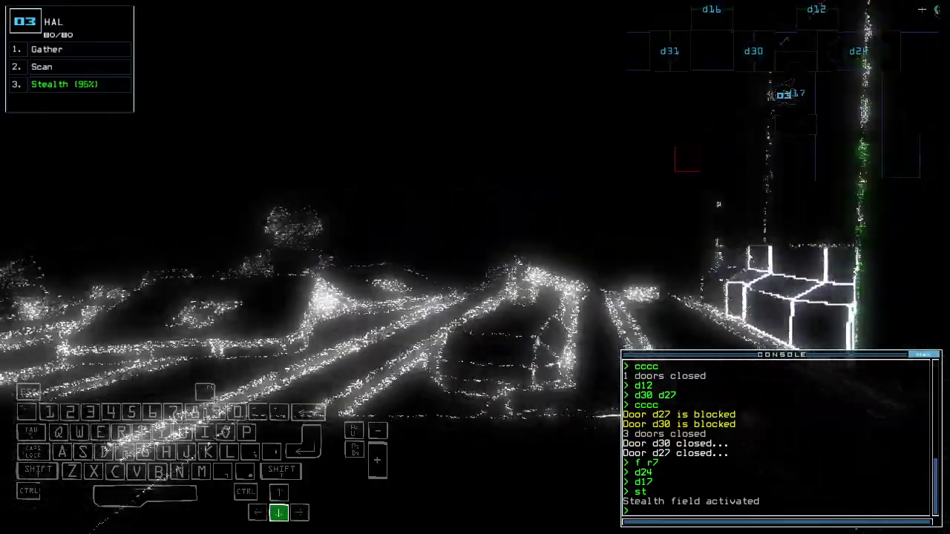
{"action": "key", "text": "Down"}
{"action": "type", "text": "cccc"}
{"action": "key", "text": "Return"}
{"action": "key", "text": "Tab"}
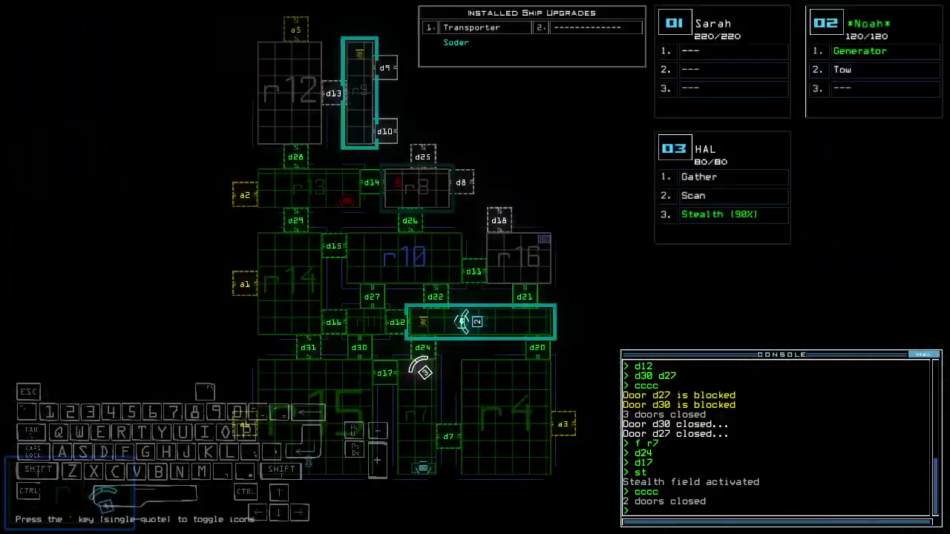
{"action": "key", "text": "Tab"}
- Drive back through doors d24 and d12 into r2, closing all doors
{"action": "key", "text": "Up"}
{"action": "key", "text": "Right"}
{"action": "type", "text": "d24"}
{"action": "key", "text": "Return"}
{"action": "key", "text": "Up"}
{"action": "key", "text": "Left"}
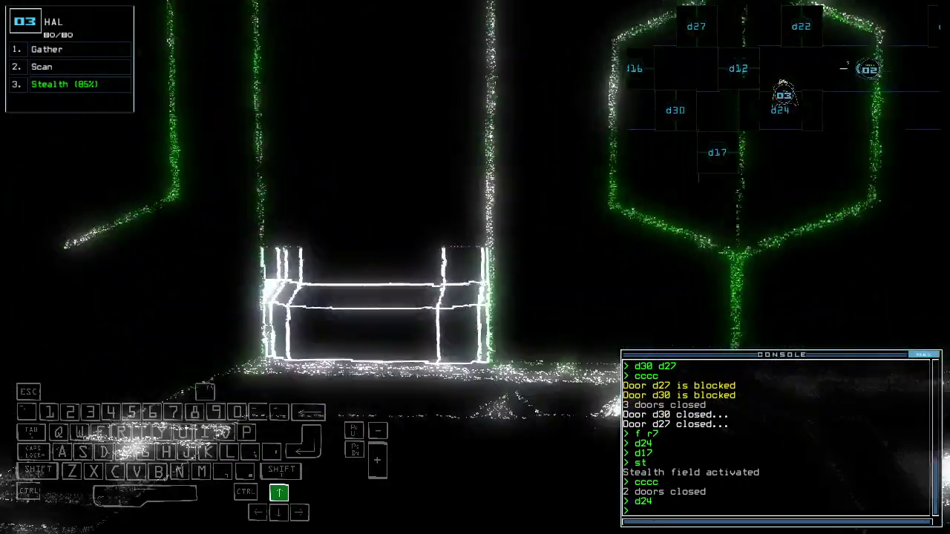
{"action": "type", "text": "d12"}
{"action": "key", "text": "Return"}
{"action": "type", "text": "cccc"}
{"action": "key", "text": "Return"}
{"action": "key", "text": "Tab"}
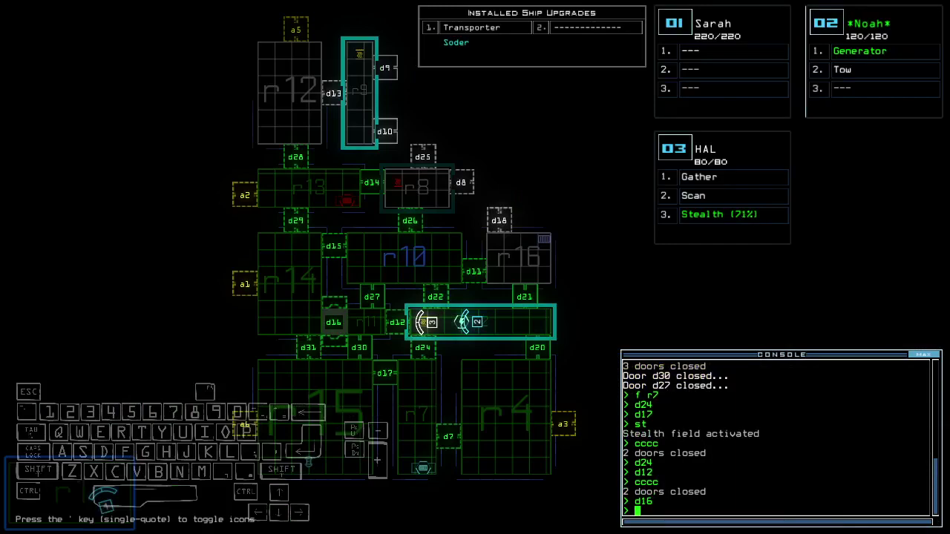
- Drive the drone through door d12 and close all doors behind it
{"action": "key", "text": "Tab"}
{"action": "key", "text": "Up"}
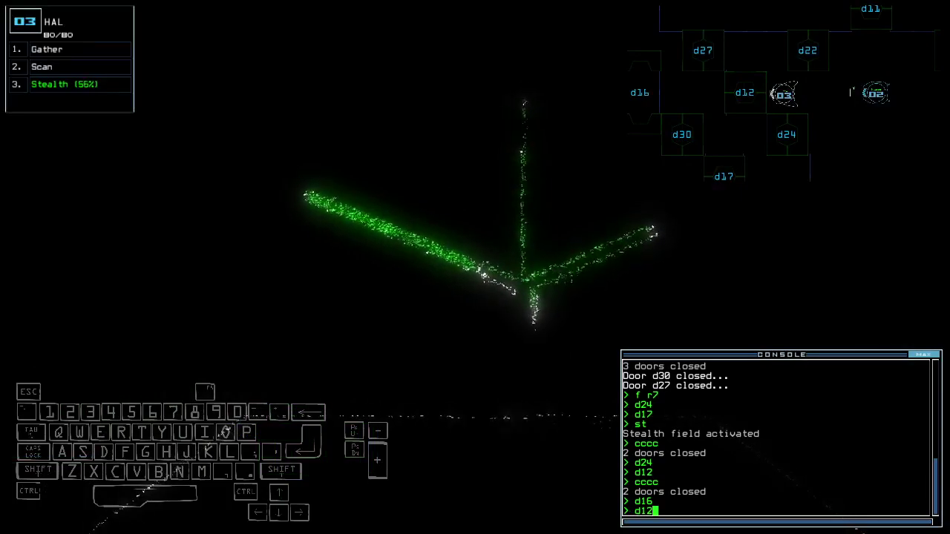
{"action": "key", "text": "Return"}
{"action": "type", "text": "cccc"}
{"action": "key", "text": "Tab"}
{"action": "key", "text": "Return"}
- Steer toward the scanned structure through door d27, then close all doors
{"action": "key", "text": "Up"}
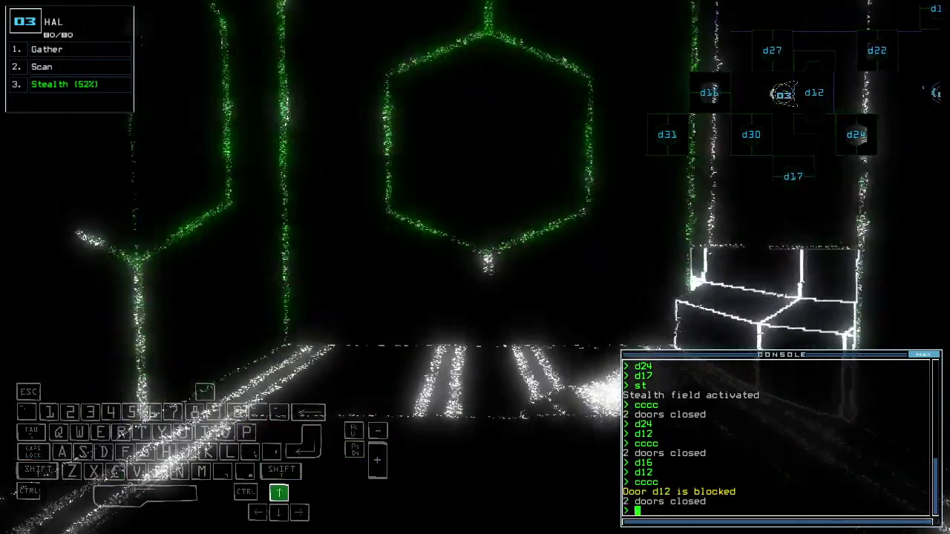
{"action": "key", "text": "Up"}
{"action": "key", "text": "shift+Left"}
{"action": "type", "text": "d27"}
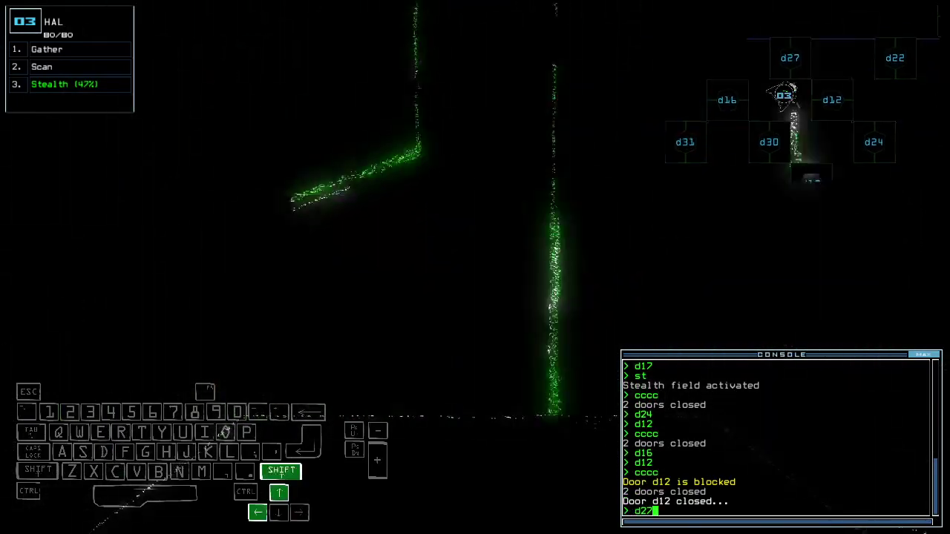
{"action": "key", "text": "Right"}
{"action": "key", "text": "Return"}
{"action": "key", "text": "Up"}
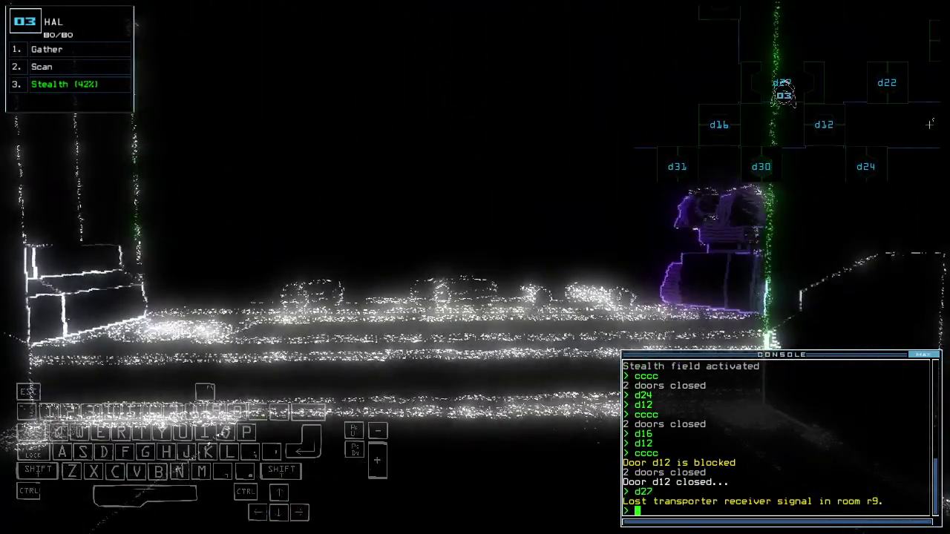
{"action": "type", "text": "cccc"}
{"action": "key", "text": "Return"}
{"action": "key", "text": "Tab"}
{"action": "key", "text": "Up"}
{"action": "key", "text": "Up"}
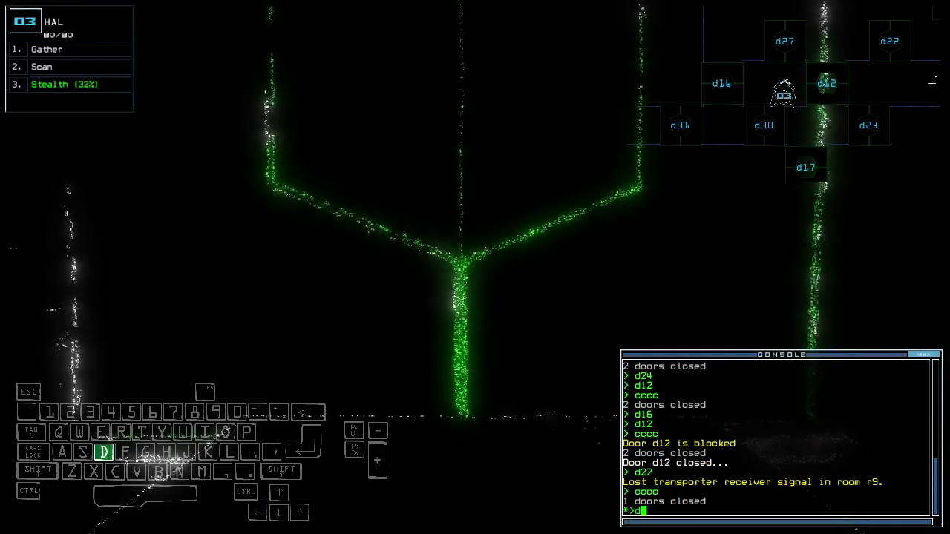
{"action": "type", "text": "30"}
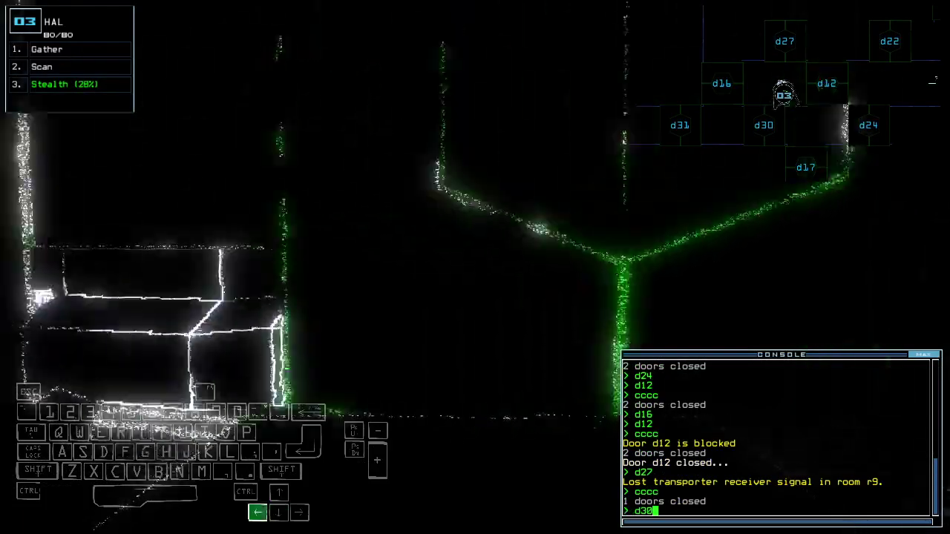
- Open door d30, drop the stealth field, and drive on to open d16 facing an enemy
{"action": "key", "text": "Return"}
{"action": "type", "text": "st"}
{"action": "key", "text": "Return"}
{"action": "key", "text": "Up"}
{"action": "key", "text": "Left"}
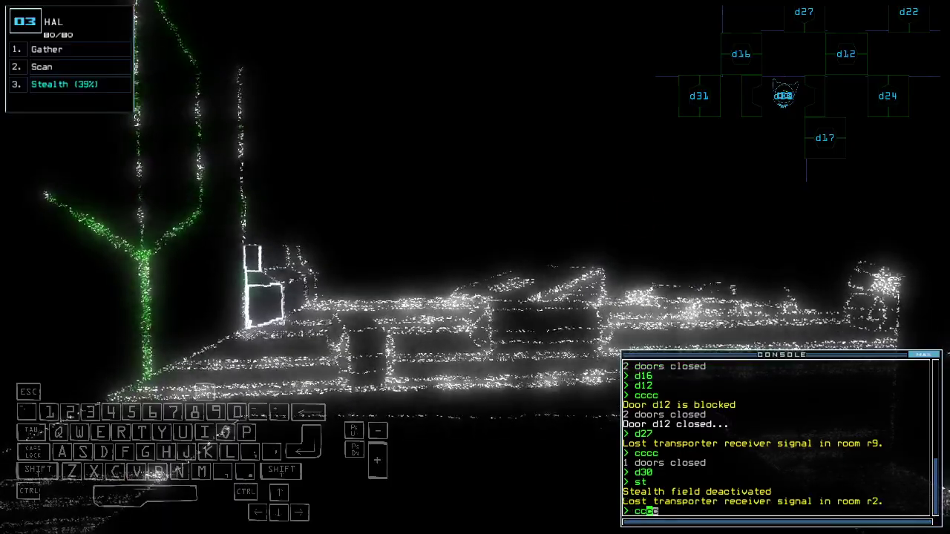
{"action": "key", "text": "Return"}
{"action": "key", "text": "Up"}
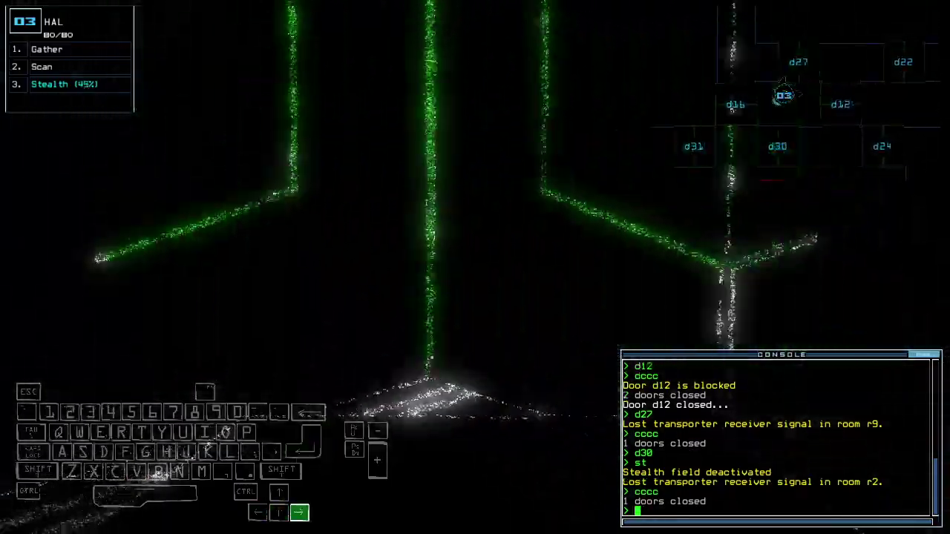
{"action": "type", "text": "d1"}
{"action": "key", "text": "Right"}
{"action": "type", "text": "6"}
{"action": "key", "text": "Return"}
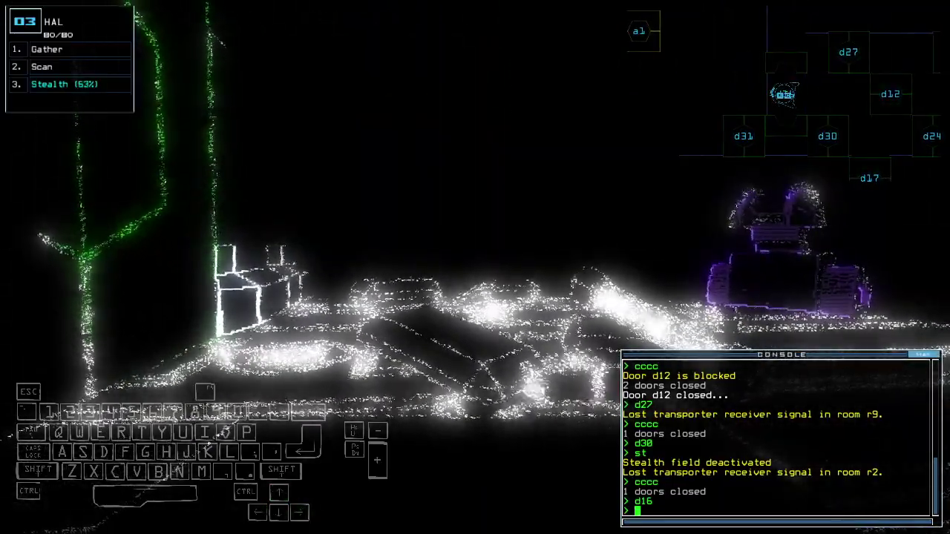
- Run the transport check, which finds no signals, and close all doors
{"action": "key", "text": "space"}
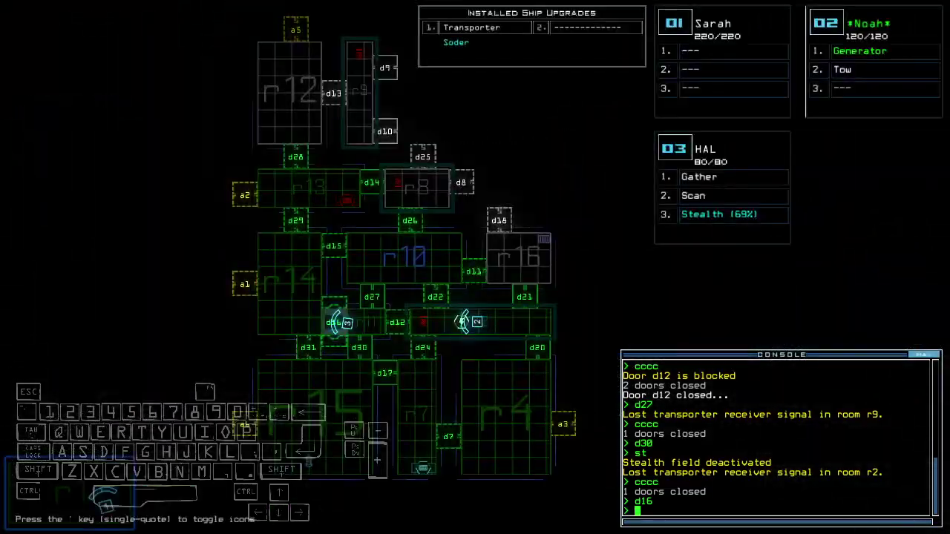
{"action": "key", "text": "space"}
{"action": "key", "text": "Return"}
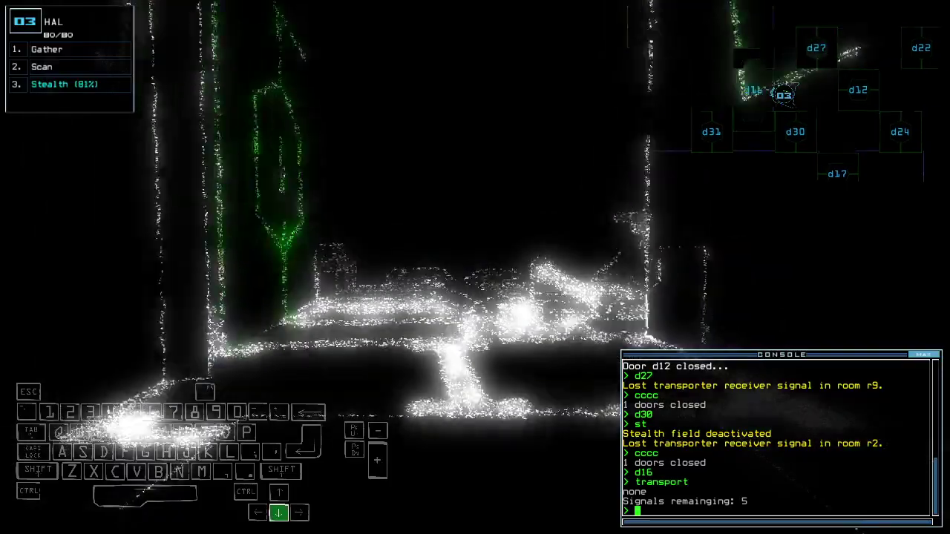
{"action": "type", "text": "cccc"}
{"action": "key", "text": "Return"}
{"action": "key", "text": "space"}
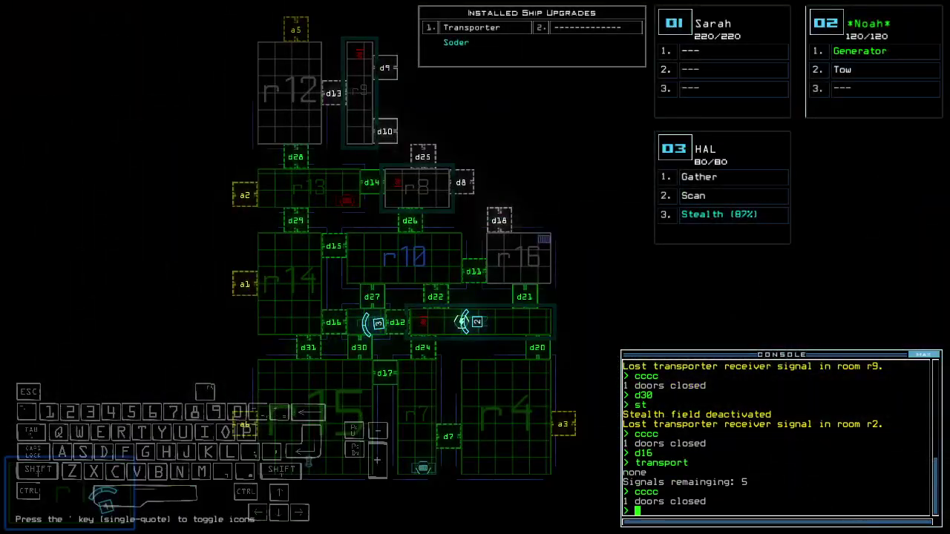
- Open door d12 and every r11 door, drive through, and close all doors
{"action": "key", "text": "space"}
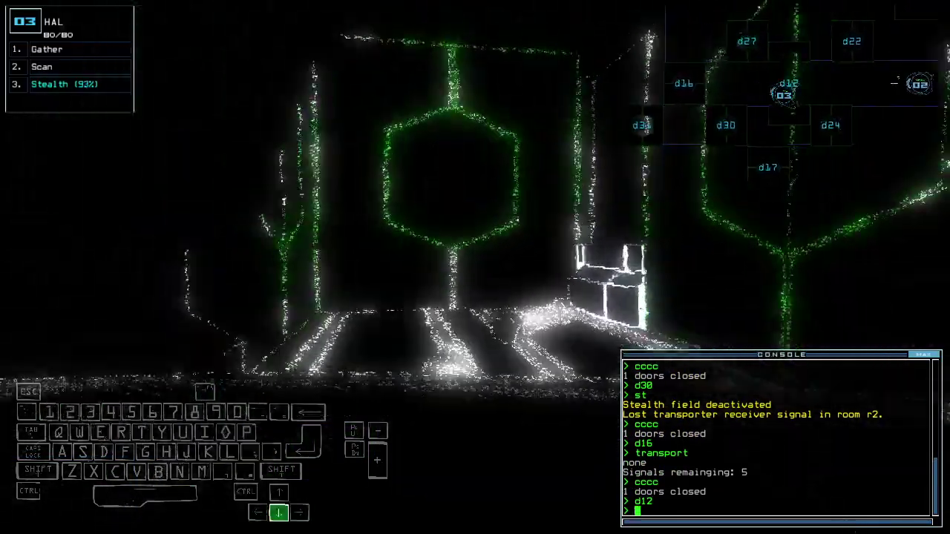
{"action": "key", "text": "space"}
{"action": "type", "text": "open r11"}
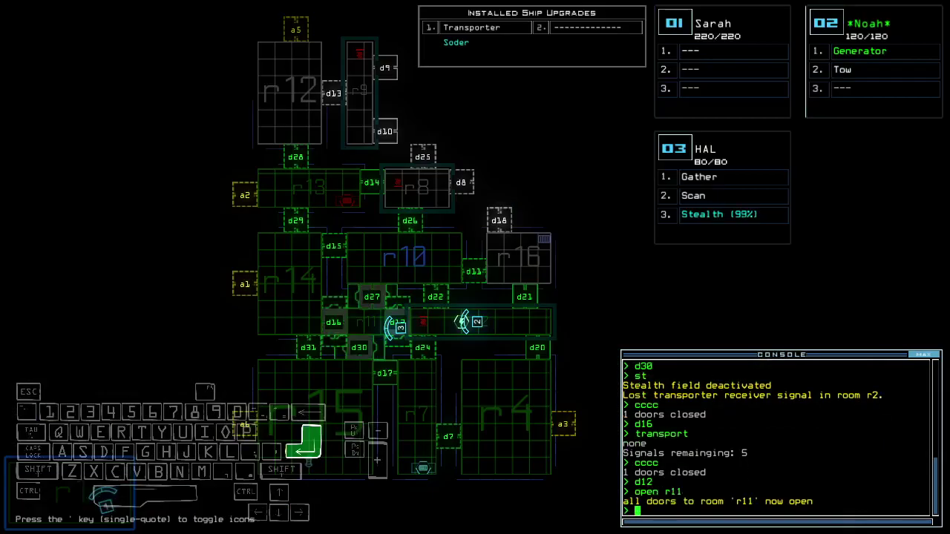
{"action": "key", "text": "space"}
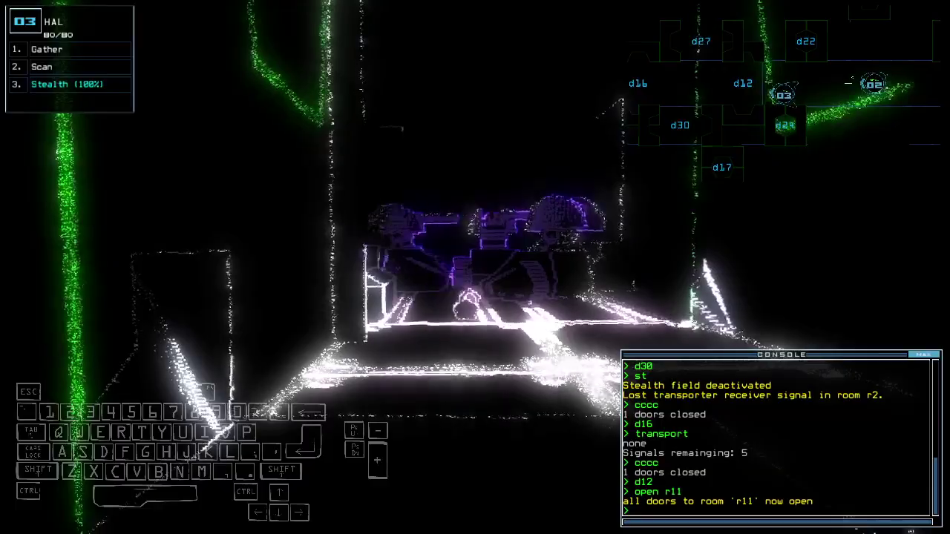
{"action": "key", "text": "Left"}
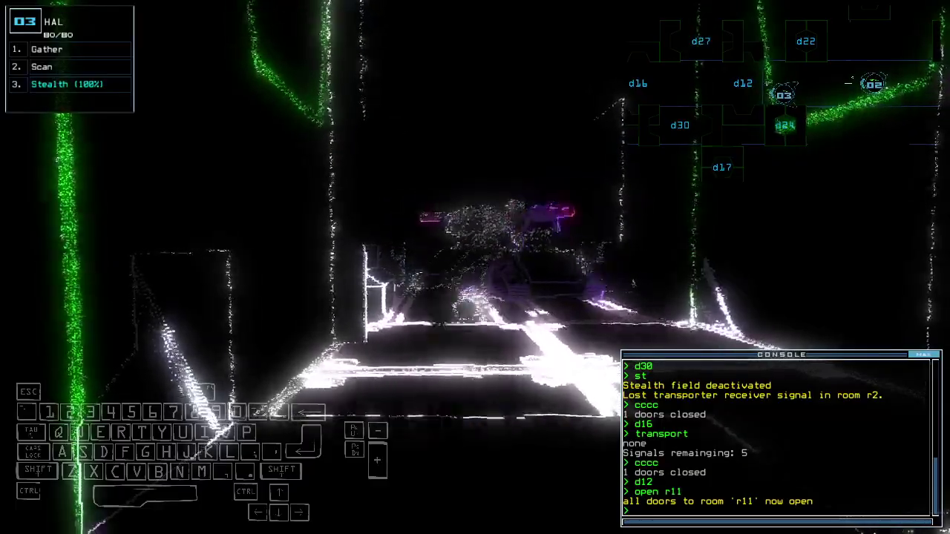
{"action": "type", "text": "cccc"}
{"action": "key", "text": "Return"}
{"action": "key", "text": "space"}
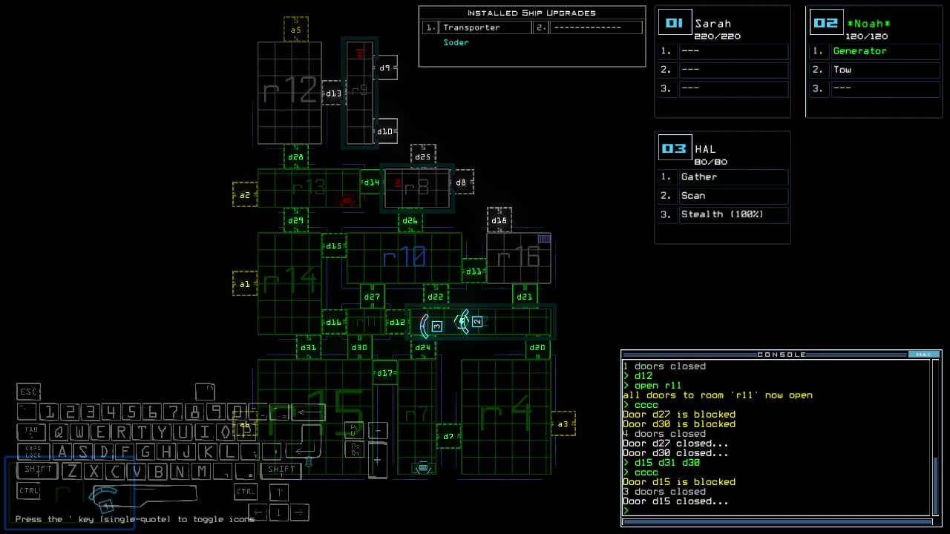
{"action": "type", "text": "d22"}
- Open door d22, activate the stealth field, and open door d15 into r10
{"action": "key", "text": "Return"}
{"action": "key", "text": "Up"}
{"action": "key", "text": "Left"}
{"action": "type", "text": "st"}
{"action": "key", "text": "Return"}
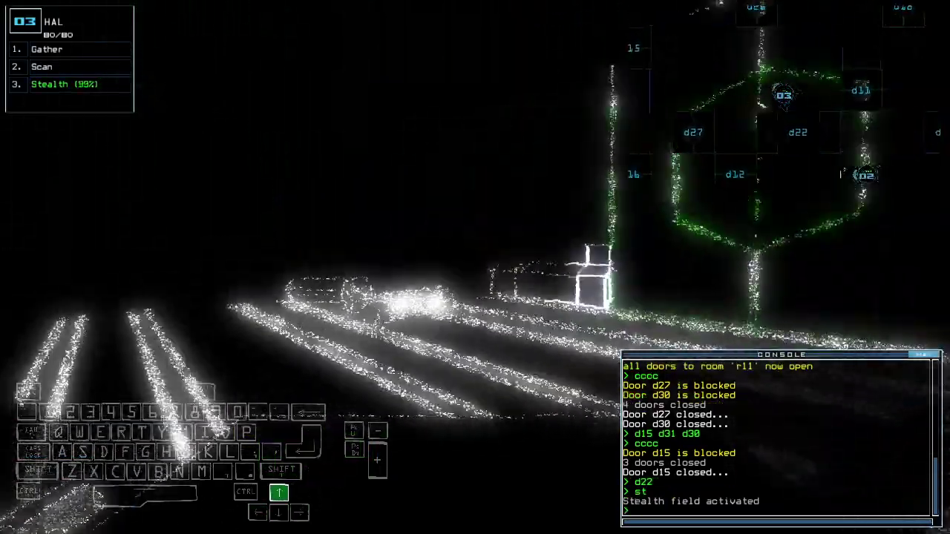
{"action": "key", "text": "space"}
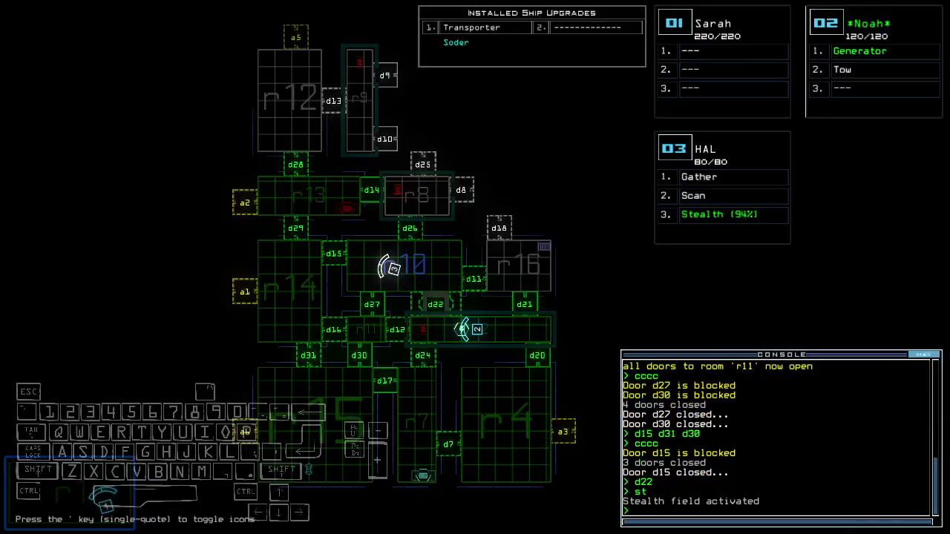
{"action": "key", "text": "space"}
{"action": "key", "text": "Up"}
{"action": "type", "text": "d15"}
{"action": "key", "text": "Return"}
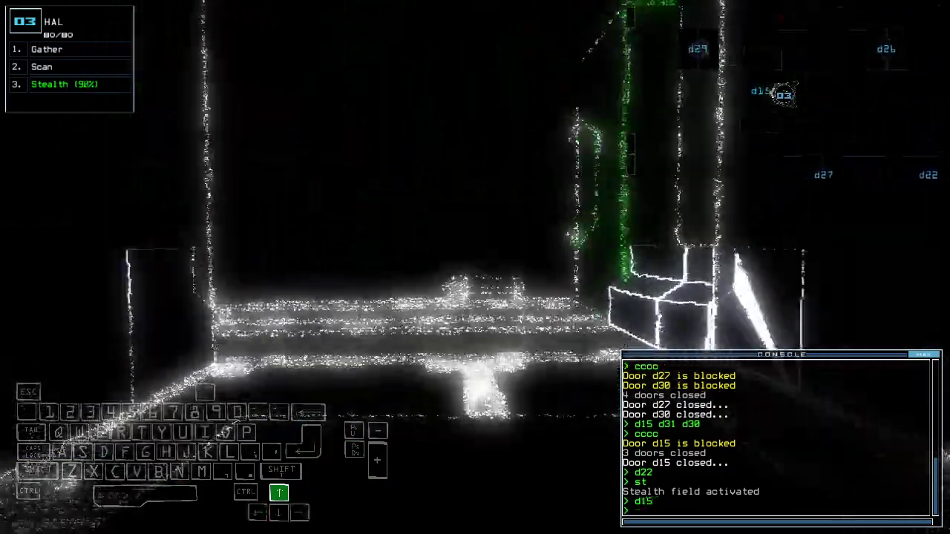
- Back the drone up, close all doors, and switch off stealth
{"action": "key", "text": "Up"}
{"action": "type", "text": "cccc"}
{"action": "key", "text": "Return"}
{"action": "key", "text": "Down"}
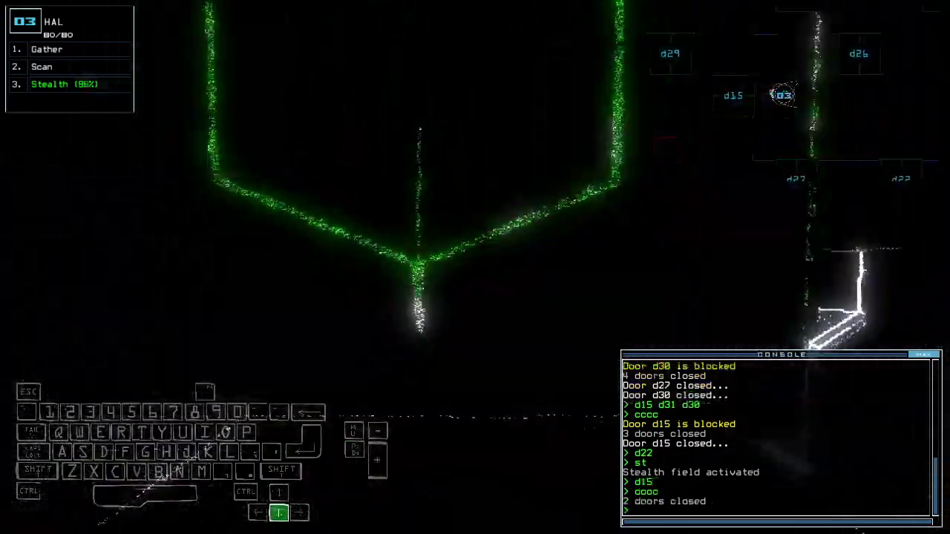
{"action": "key", "text": "space"}
{"action": "type", "text": "st"}
{"action": "key", "text": "Return"}
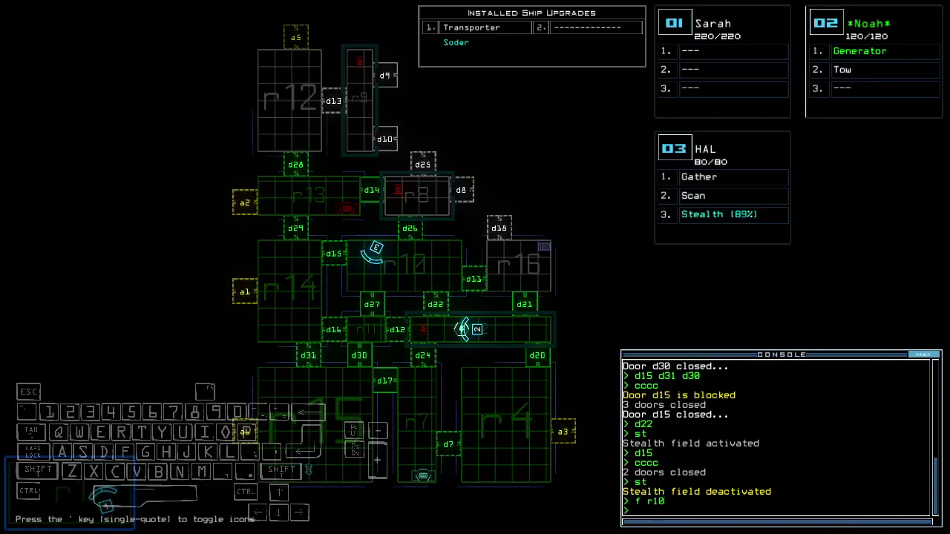
- Drive the drone back out through doors d27 and d30
{"action": "key", "text": "space"}
{"action": "key", "text": "Up"}
{"action": "type", "text": "d27"}
{"action": "key", "text": "Return"}
{"action": "key", "text": "space"}
{"action": "key", "text": "space"}
{"action": "key", "text": "Up"}
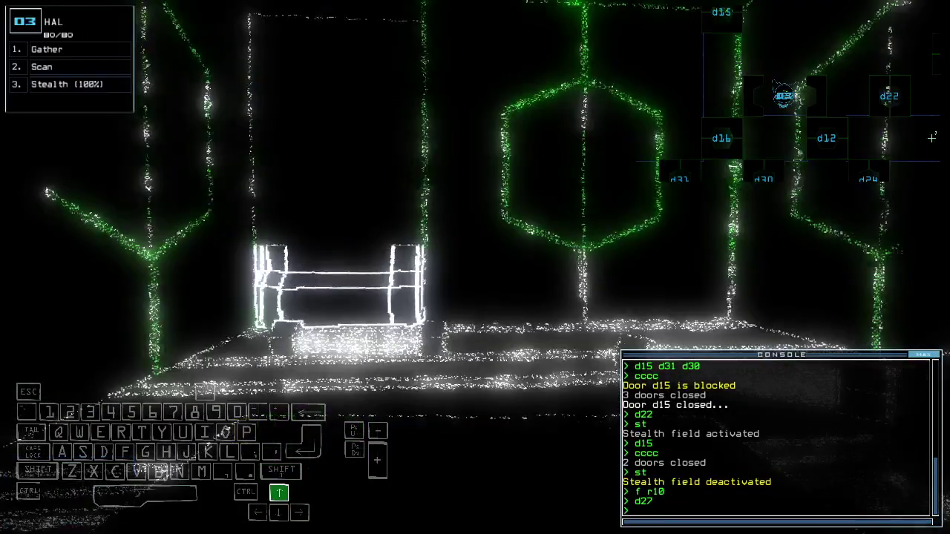
{"action": "type", "text": "d30"}
{"action": "key", "text": "Return"}
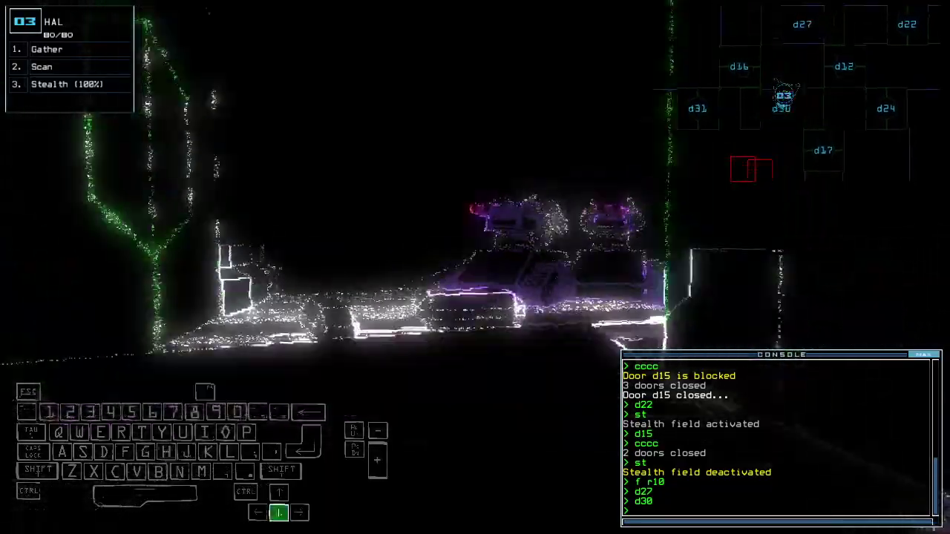
{"action": "type", "text": "cccc"}
- Open door d16, drive drone 3 through the room, and close doors behind it
{"action": "key", "text": "Return"}
{"action": "type", "text": "d16"}
{"action": "key", "text": "Return"}
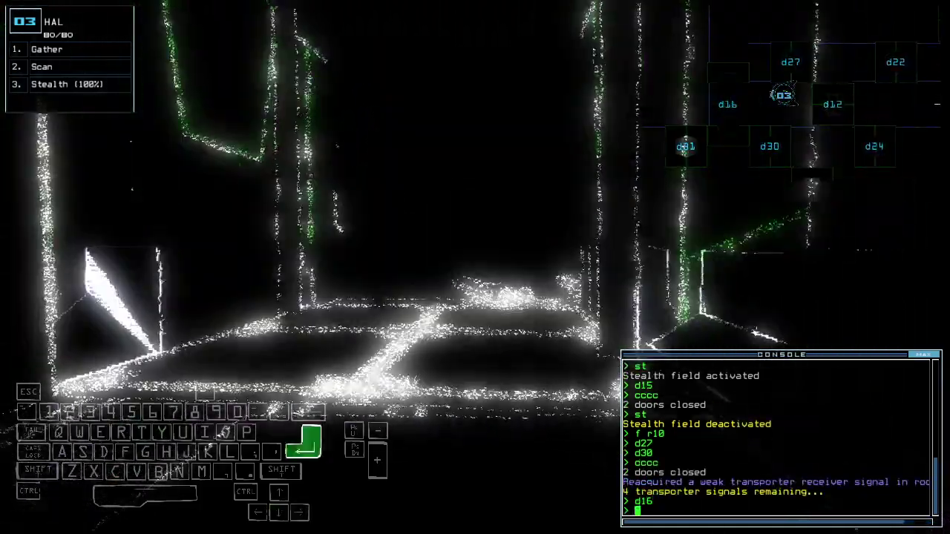
{"action": "key", "text": "Up"}
{"action": "key", "text": "Up"}
{"action": "key", "text": "Up"}
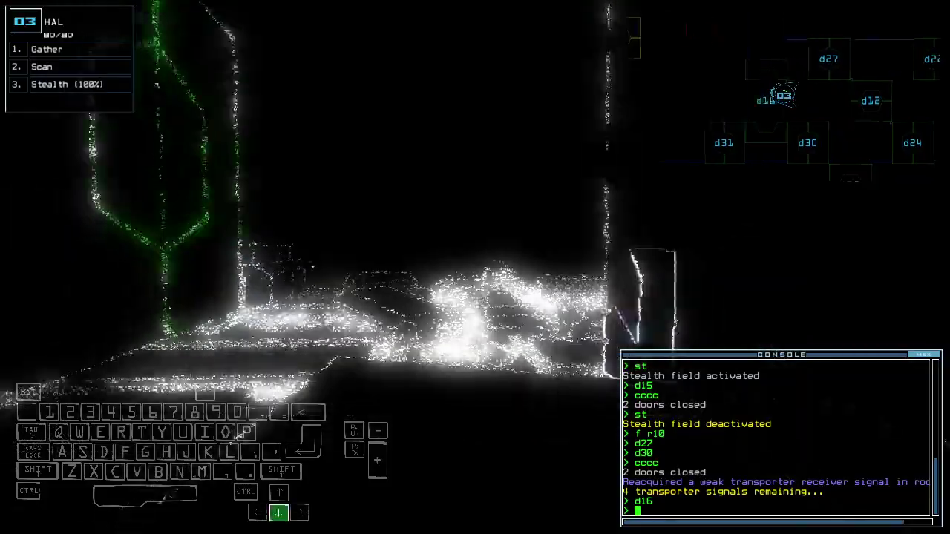
{"action": "key", "text": "Up"}
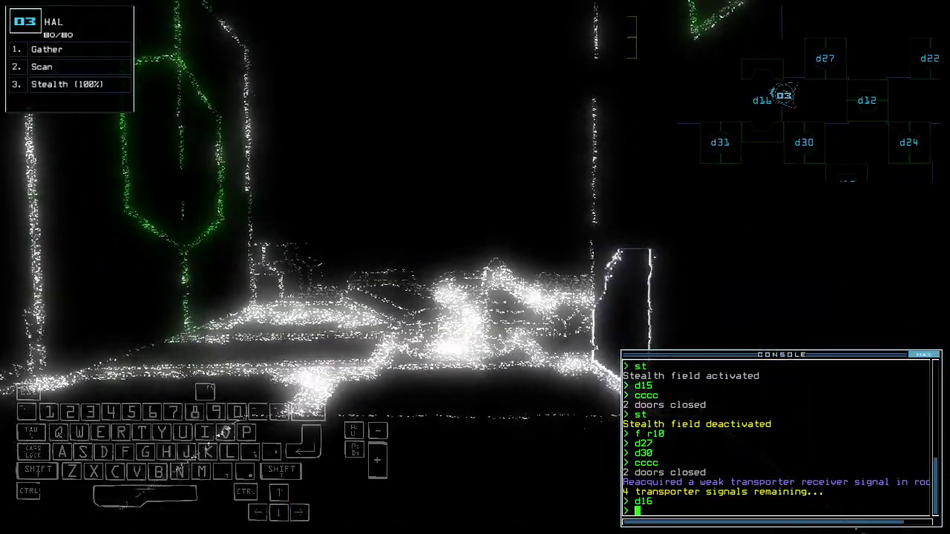
{"action": "key", "text": "Up"}
{"action": "key", "text": "Up"}
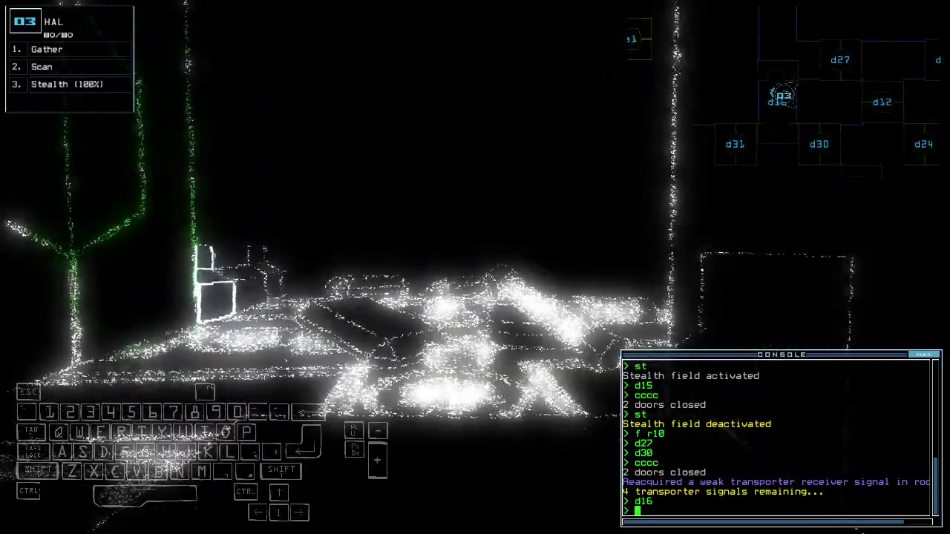
{"action": "key", "text": "Down"}
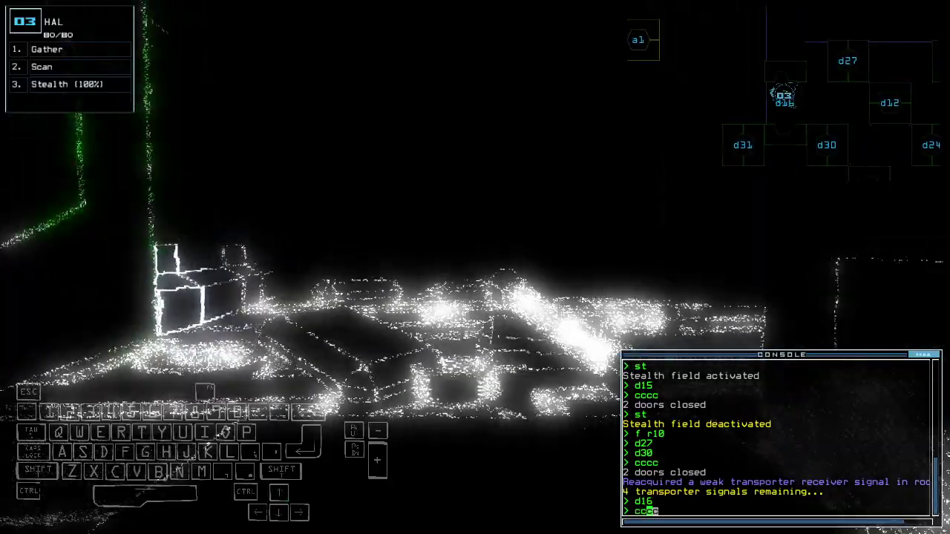
{"action": "key", "text": "Down"}
{"action": "type", "text": "cc"}
{"action": "key", "text": "Return"}
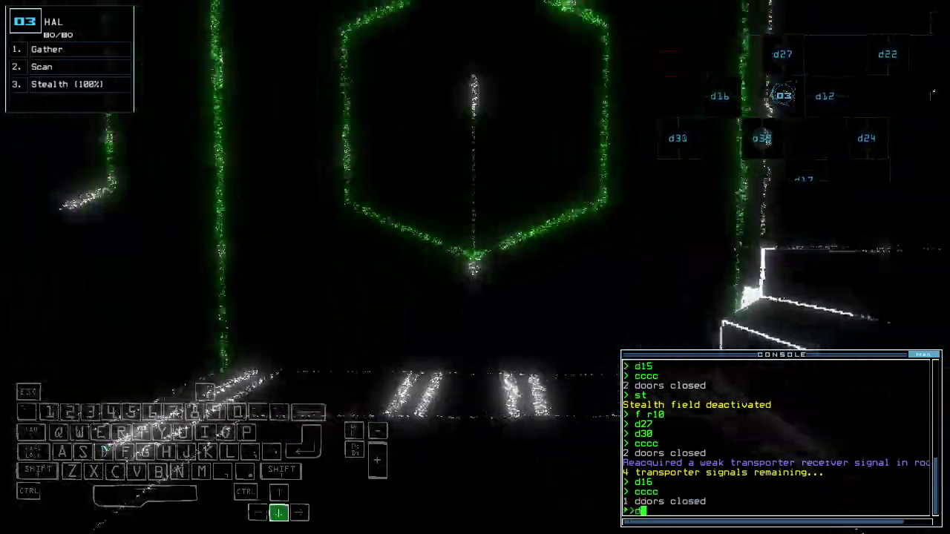
{"action": "type", "text": "d12"}
- Open door d12 and all r11 doors, move drone 3 through, and close doors
{"action": "key", "text": "Return"}
{"action": "type", "text": "open r11"}
{"action": "key", "text": "Return"}
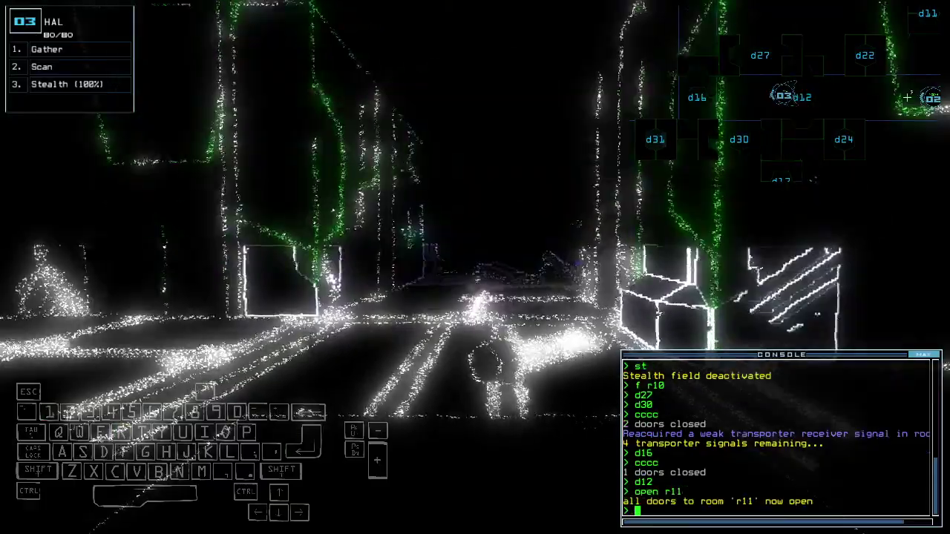
{"action": "key", "text": "Down"}
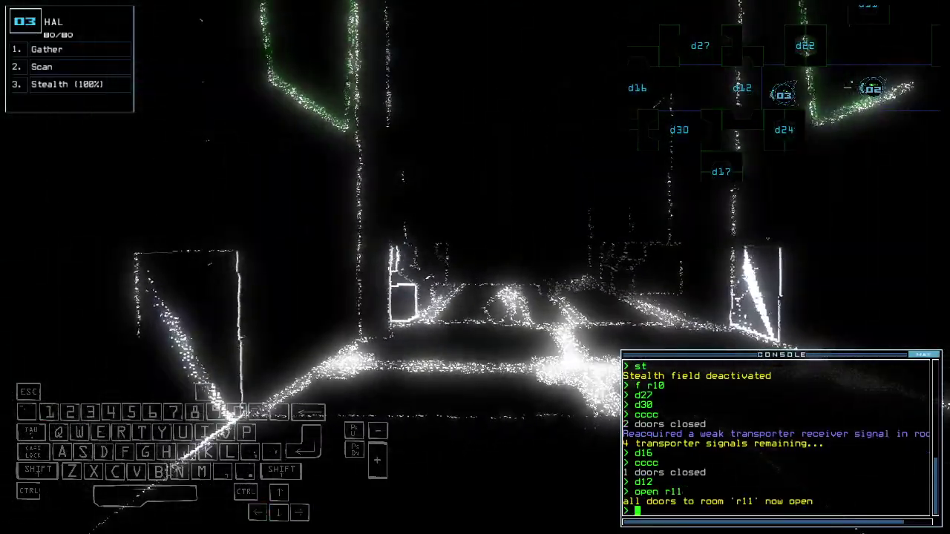
{"action": "key", "text": "Down"}
{"action": "type", "text": "cccc"}
{"action": "key", "text": "Return"}
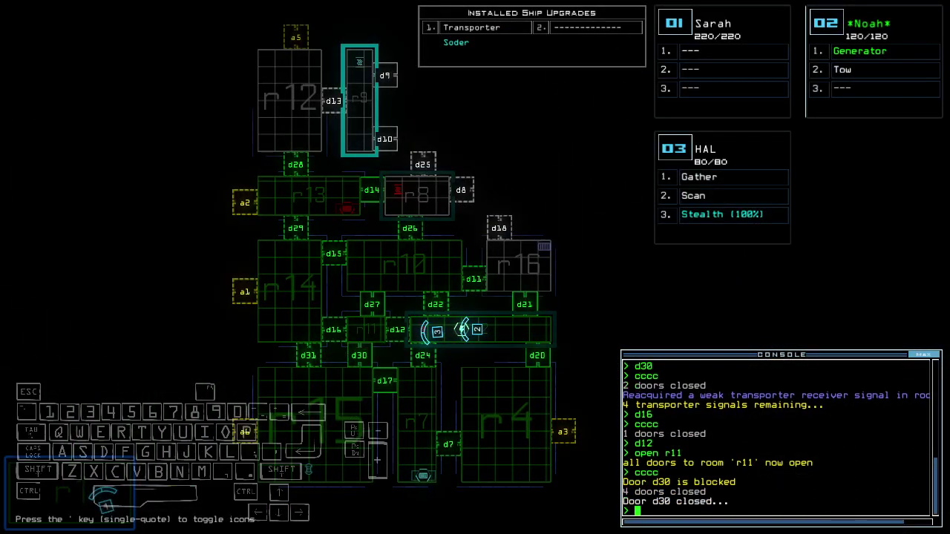
{"action": "type", "text": "4"}
- Open doors d24 and d17 into r15, then close the doors around drone 3
{"action": "key", "text": "Return"}
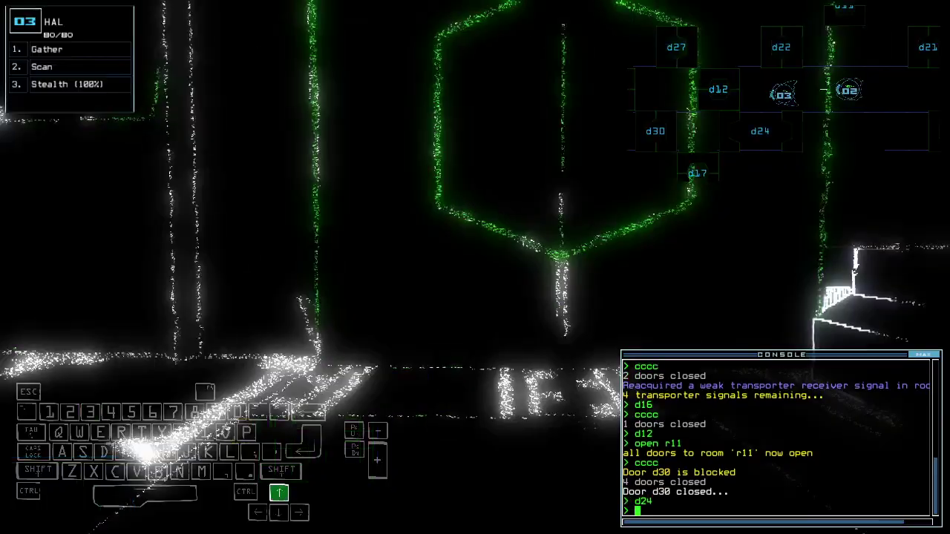
{"action": "type", "text": "d17"}
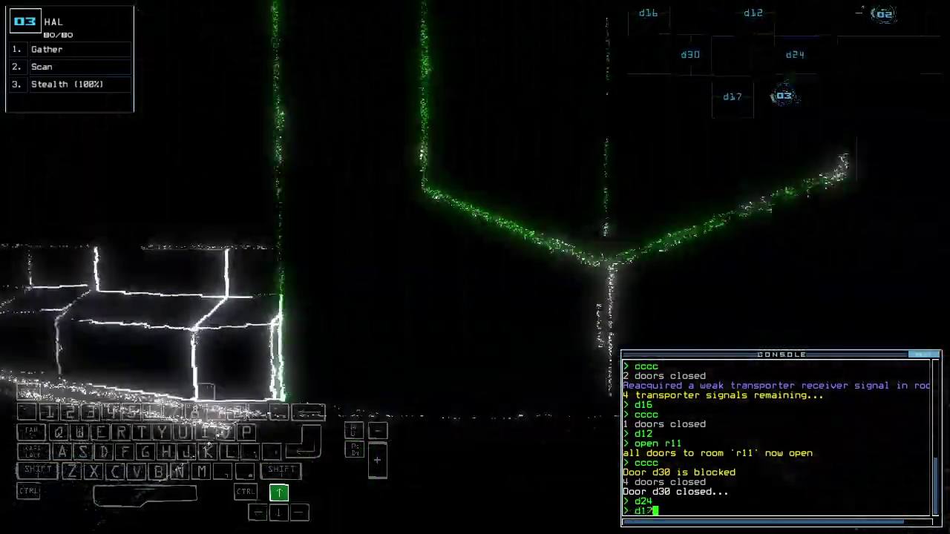
{"action": "key", "text": "Return"}
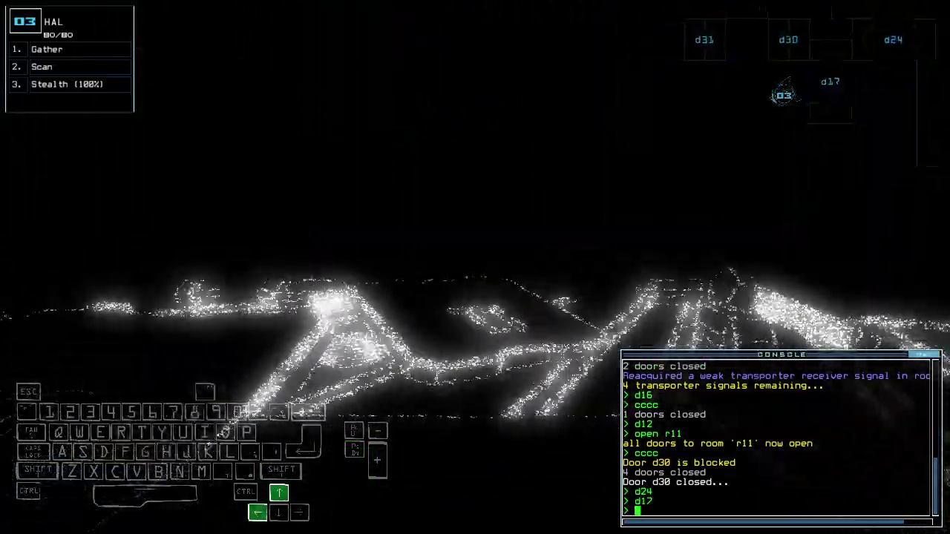
{"action": "type", "text": "cccc"}
{"action": "key", "text": "Return"}
{"action": "type", "text": "irradiate r14 a1"}
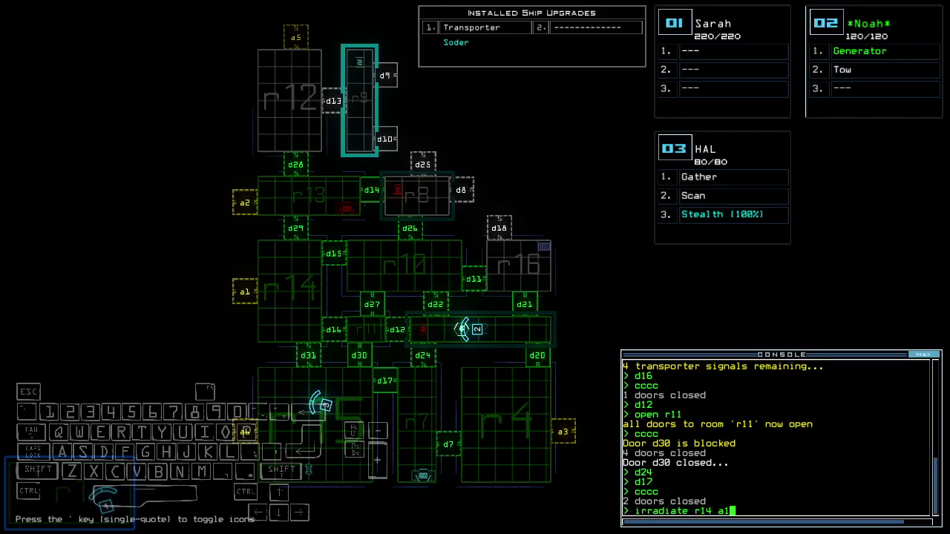
- Vent room r14 through airlock a1 with 'irradiate r14 a1', then toggle a1 and d16
{"action": "key", "text": "Return"}
{"action": "key", "text": "space"}
{"action": "key", "text": "space"}
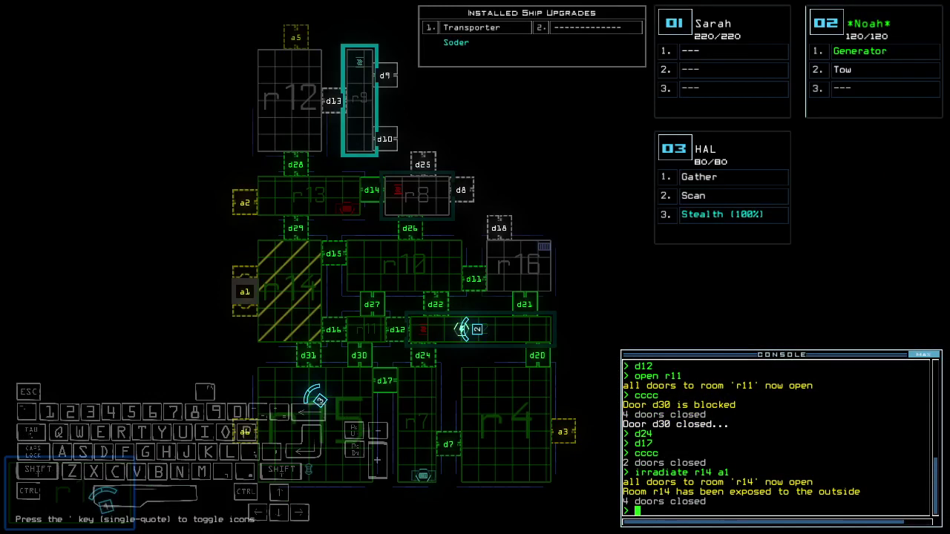
{"action": "type", "text": "a1d16"}
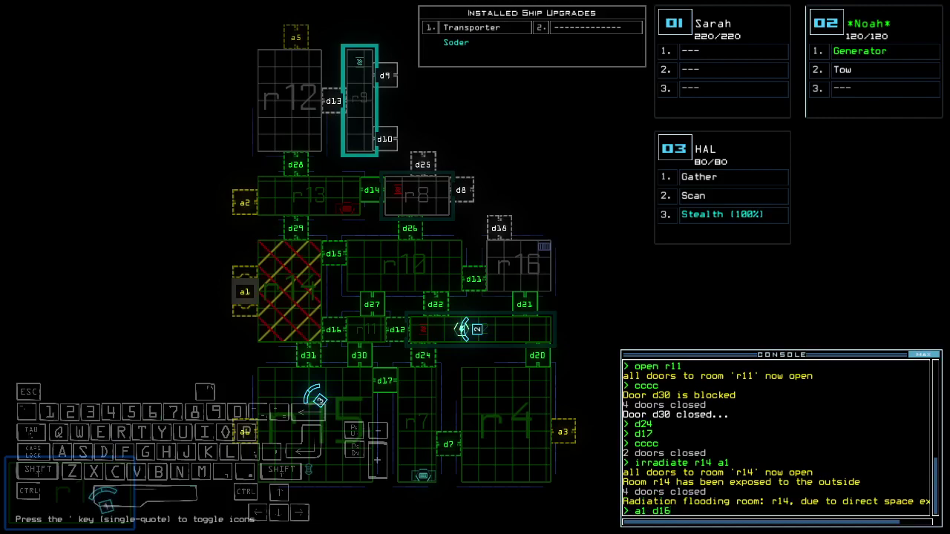
{"action": "key", "text": "Return"}
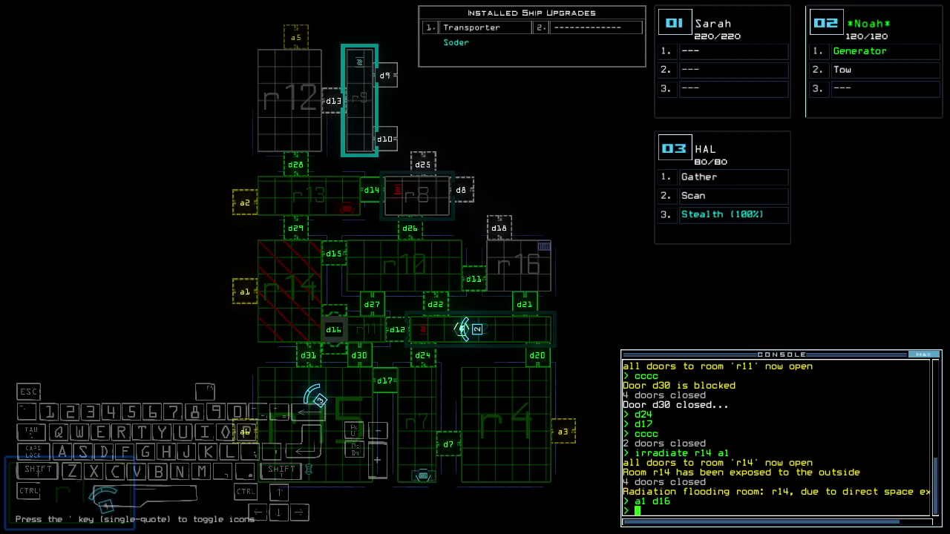
{"action": "key", "text": "Up"}
{"action": "key", "text": "Up"}
{"action": "key", "text": "Tab"}
{"action": "key", "text": "Tab"}
{"action": "type", "text": "d30"}
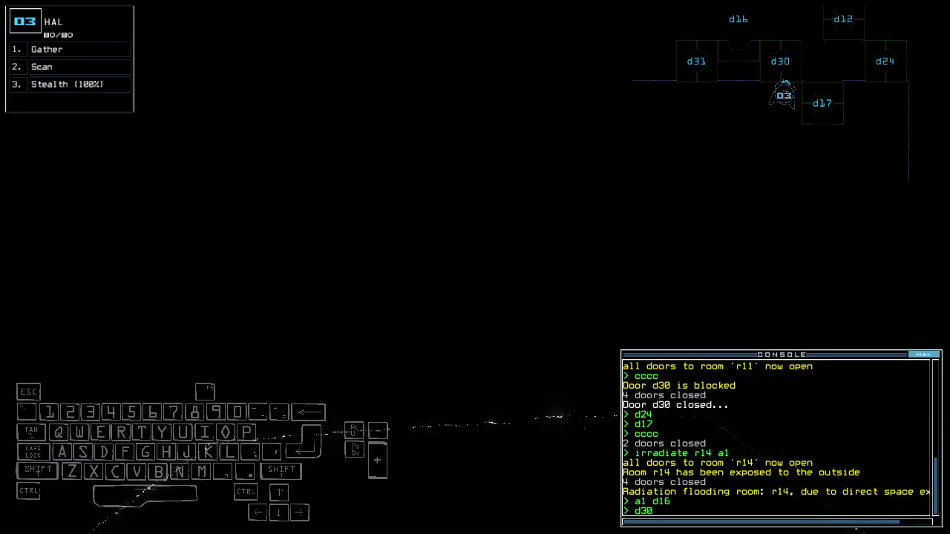
- Toggle door d30 several times, then close the doors around drone 3
{"action": "key", "text": "Return"}
{"action": "type", "text": "d30"}
{"action": "key", "text": "Return"}
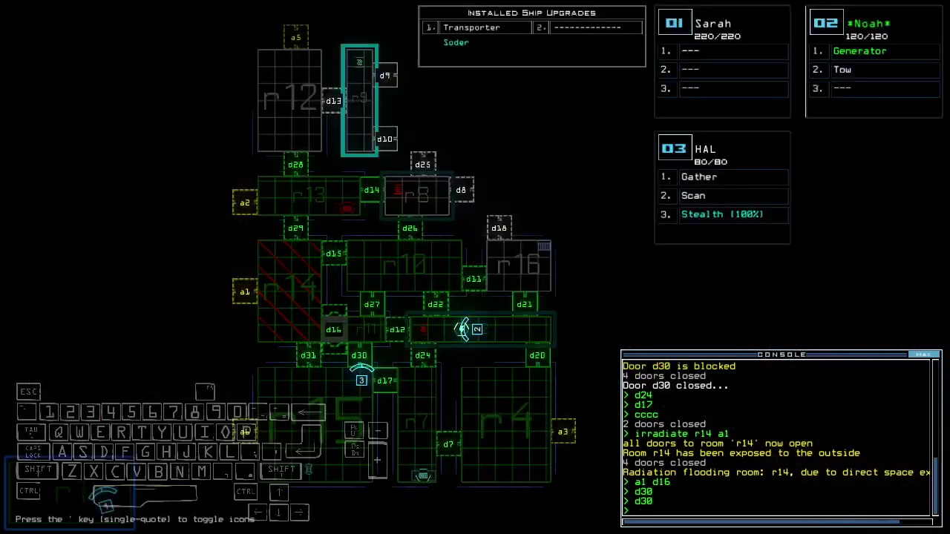
{"action": "key", "text": "Escape"}
{"action": "type", "text": "d30"}
{"action": "key", "text": "Return"}
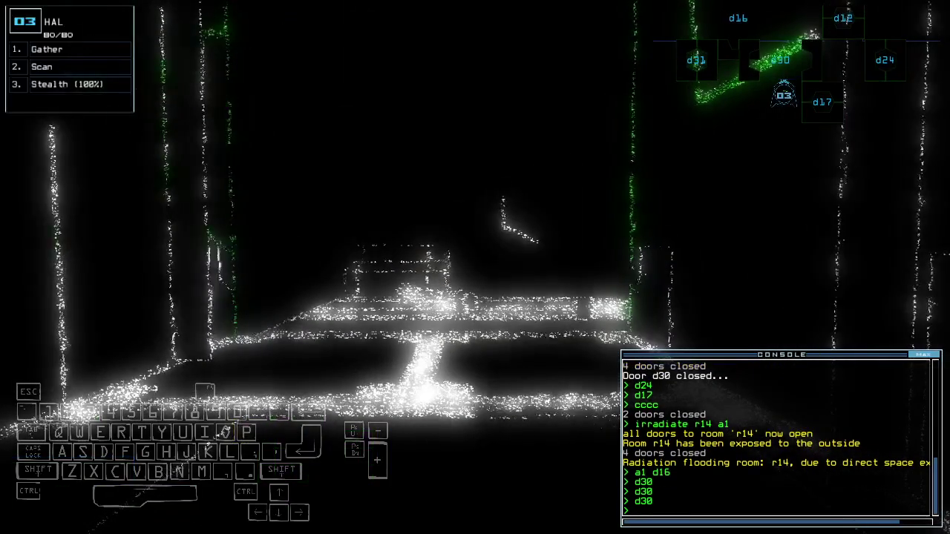
{"action": "type", "text": "d30"}
{"action": "key", "text": "Return"}
{"action": "key", "text": "Escape"}
{"action": "key", "text": "Escape"}
{"action": "type", "text": "d30"}
{"action": "key", "text": "Return"}
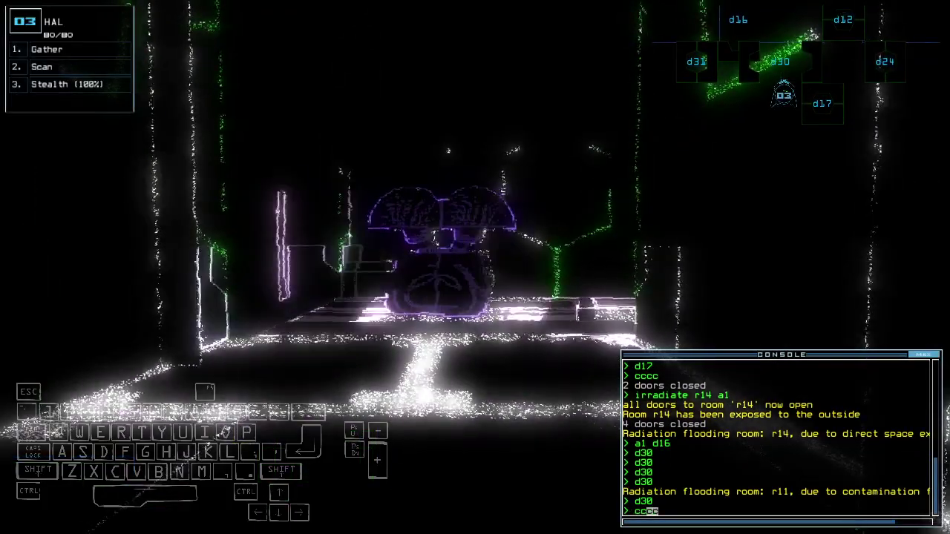
{"action": "type", "text": "cccc"}
{"action": "key", "text": "Return"}
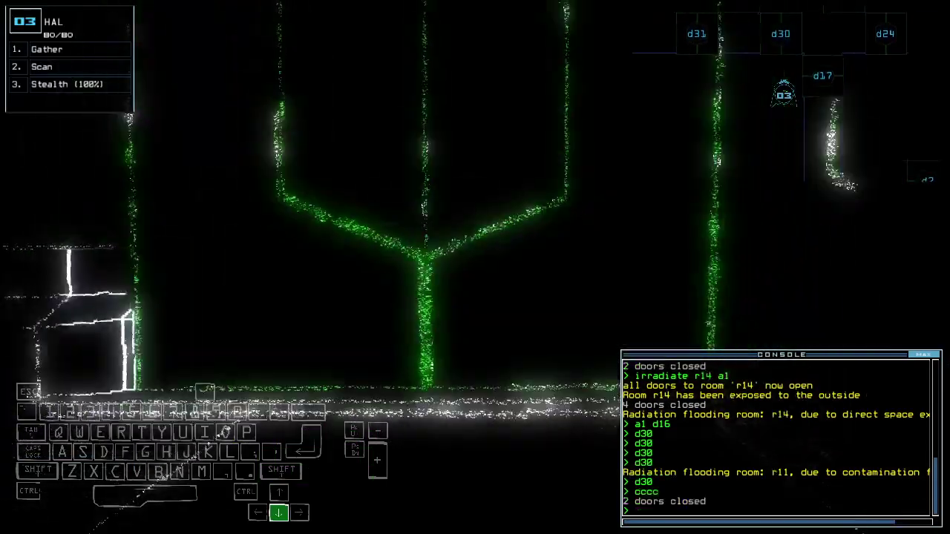
- Open doors d17, d24 and d22, then close the doors around drone 3
{"action": "key", "text": "Escape"}
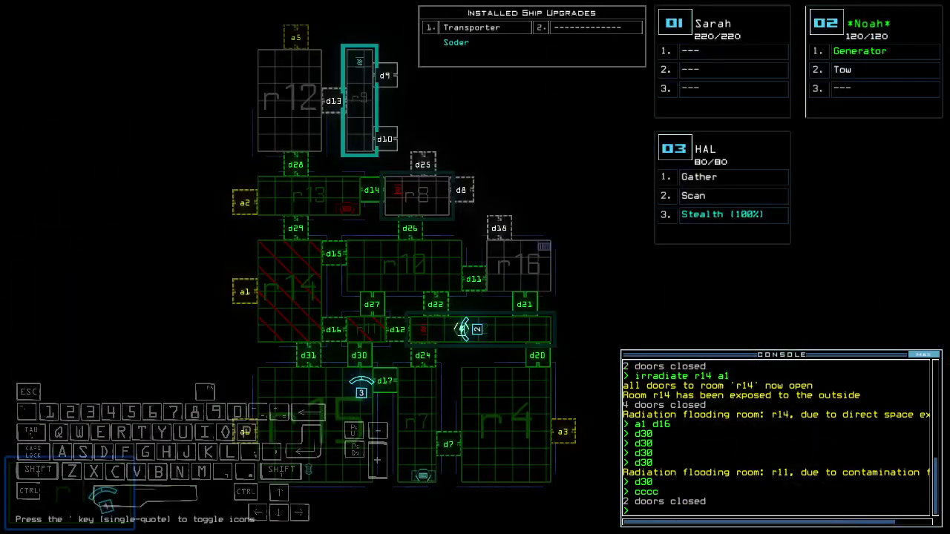
{"action": "type", "text": "d17"}
{"action": "key", "text": "Return"}
{"action": "key", "text": "Escape"}
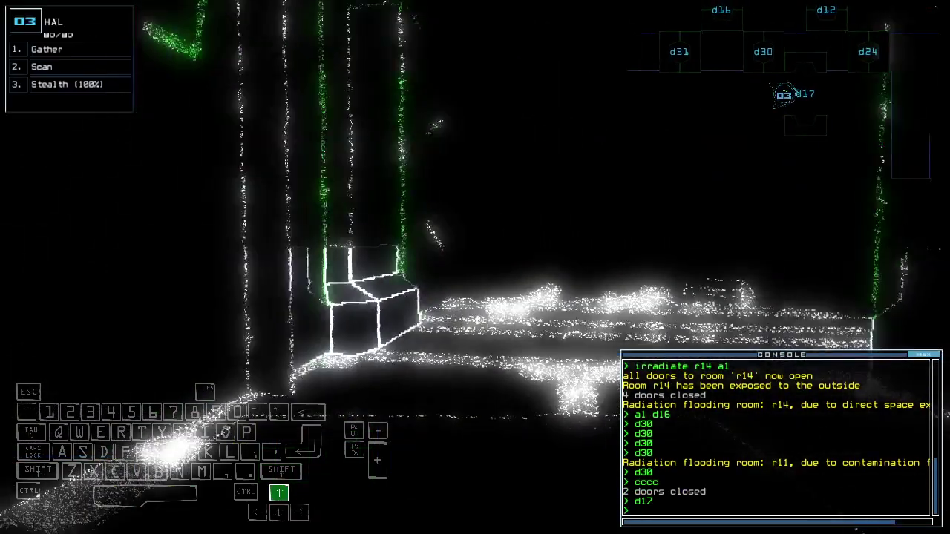
{"action": "type", "text": "d24"}
{"action": "key", "text": "Return"}
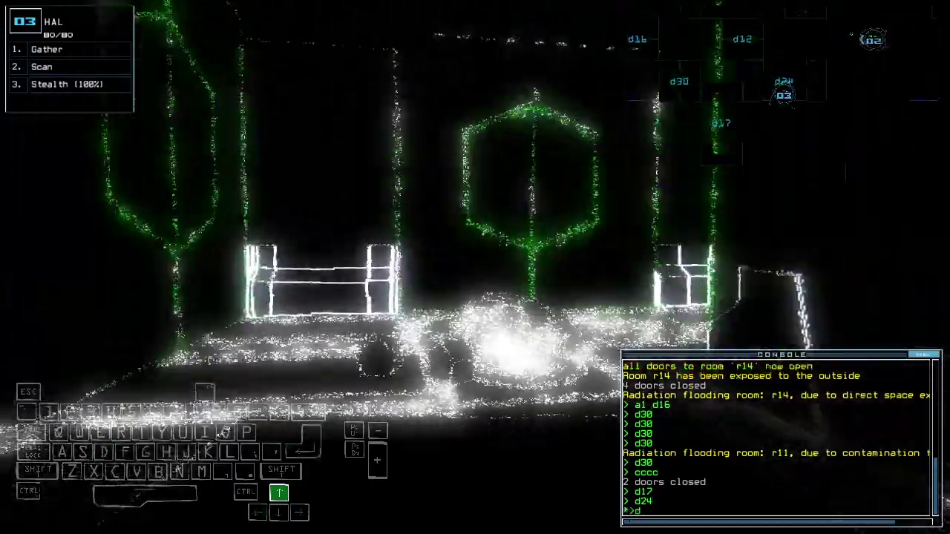
{"action": "type", "text": "d22"}
{"action": "key", "text": "Return"}
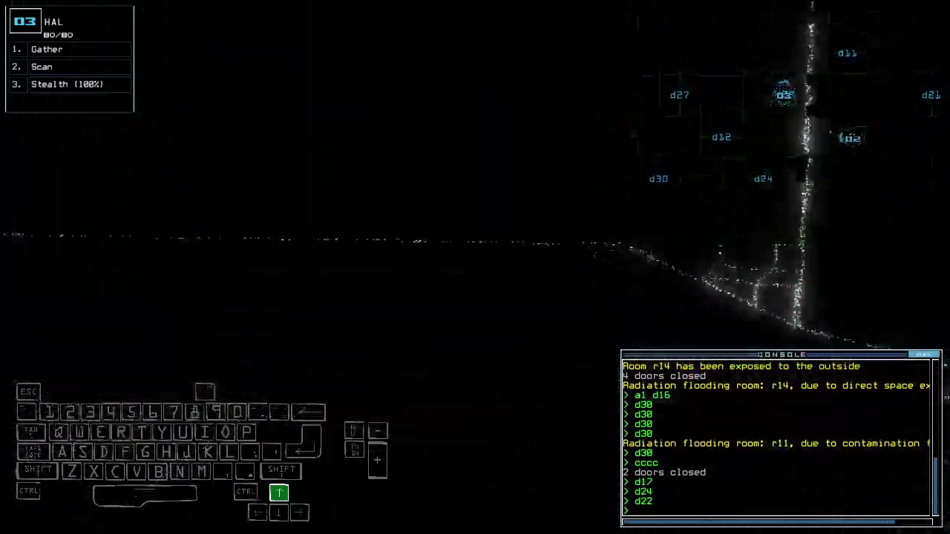
{"action": "type", "text": "cccc"}
{"action": "key", "text": "Return"}
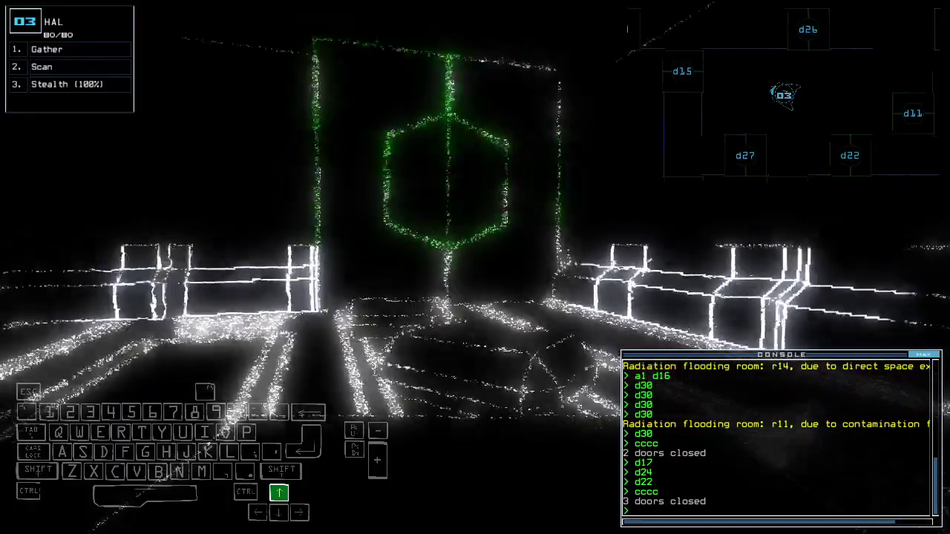
{"action": "type", "text": "d15"}
- Open door d15, drive drone 3 through the room, and close doors behind it
{"action": "key", "text": "Return"}
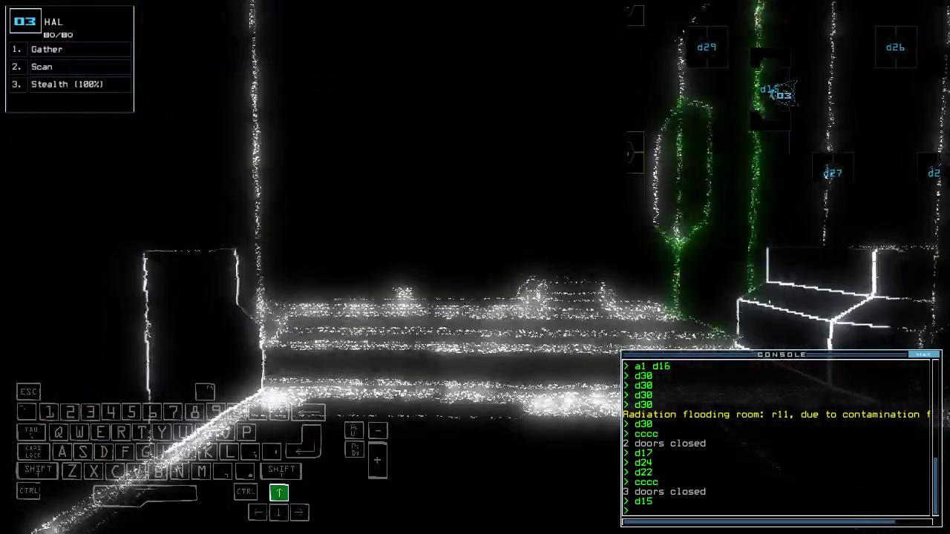
{"action": "key", "text": "Up"}
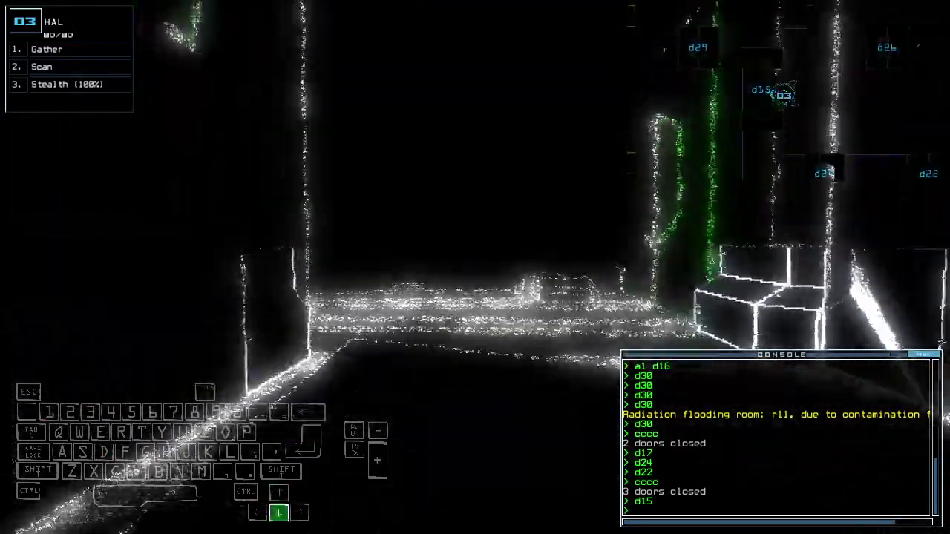
{"action": "type", "text": "cccc"}
{"action": "key", "text": "Down"}
{"action": "key", "text": "Return"}
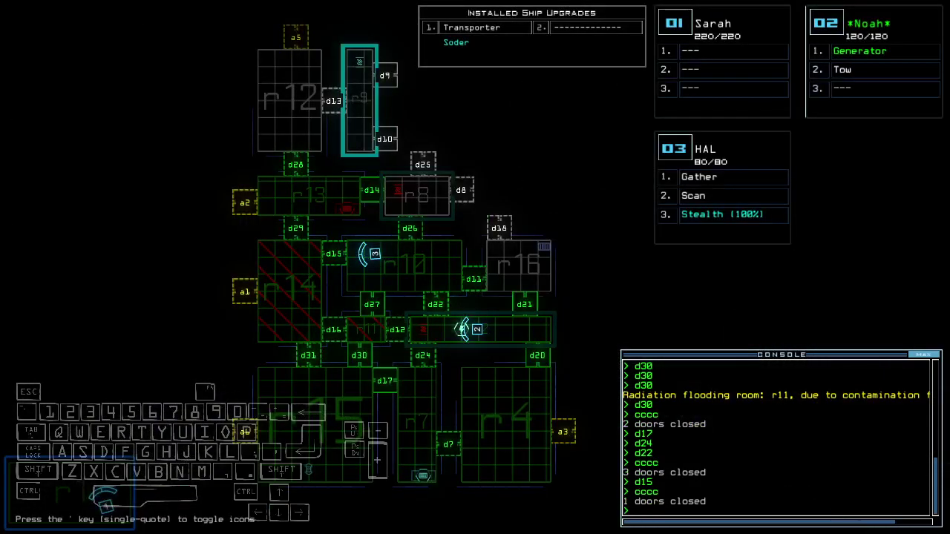
{"action": "type", "text": "d22 d24"}
- Open doors d22 and d24, drive drone 3 through d17, and close nearby doors
{"action": "key", "text": "Return"}
{"action": "key", "text": "Up"}
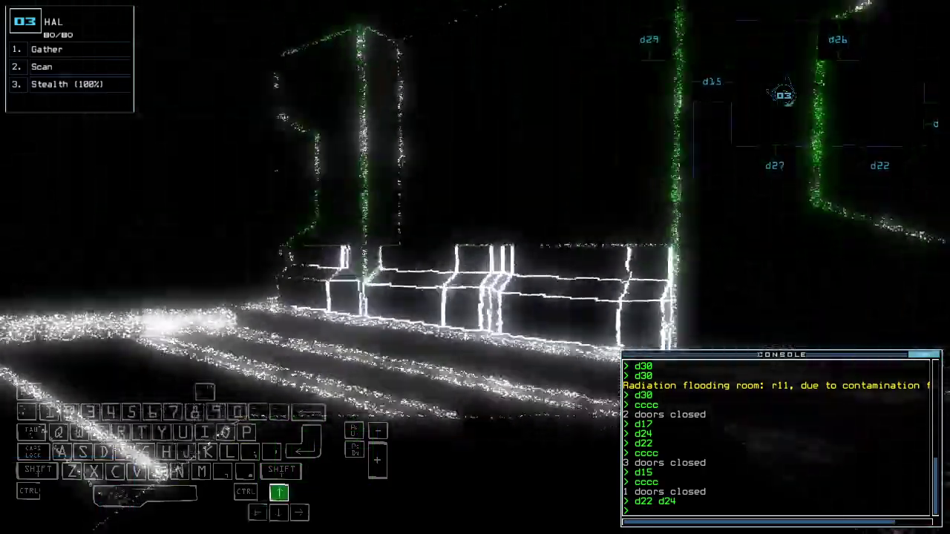
{"action": "key", "text": "Up"}
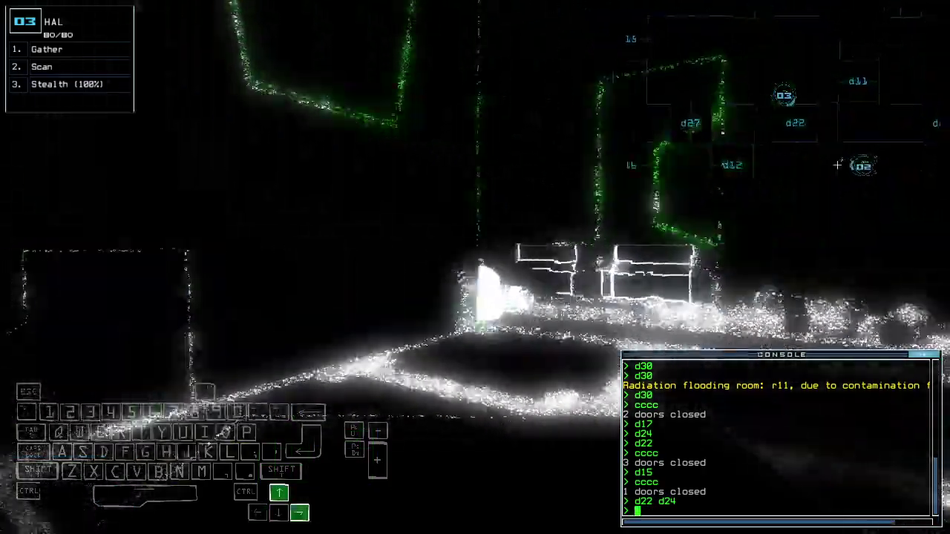
{"action": "key", "text": "Up"}
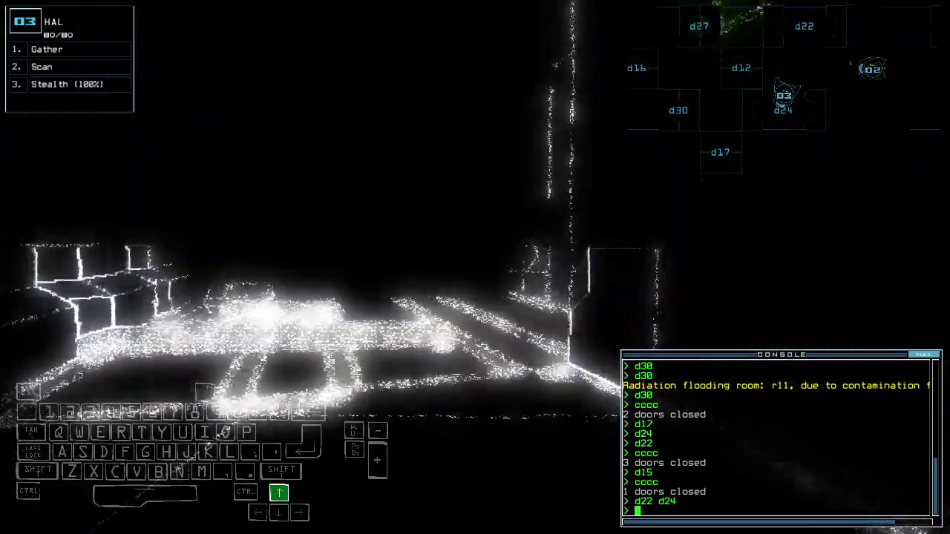
{"action": "key", "text": "Escape"}
{"action": "type", "text": "d17"}
{"action": "key", "text": "Return"}
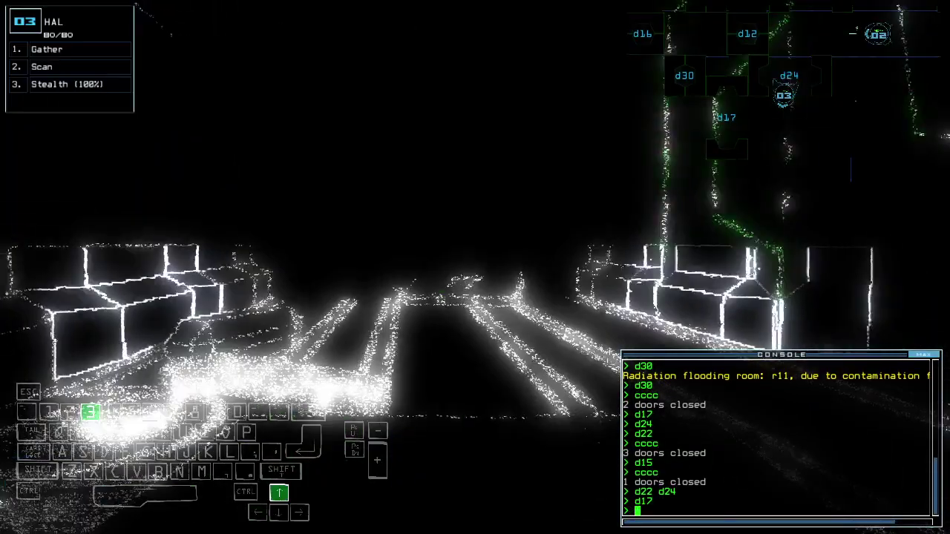
{"action": "key", "text": "Up"}
{"action": "key", "text": "Up"}
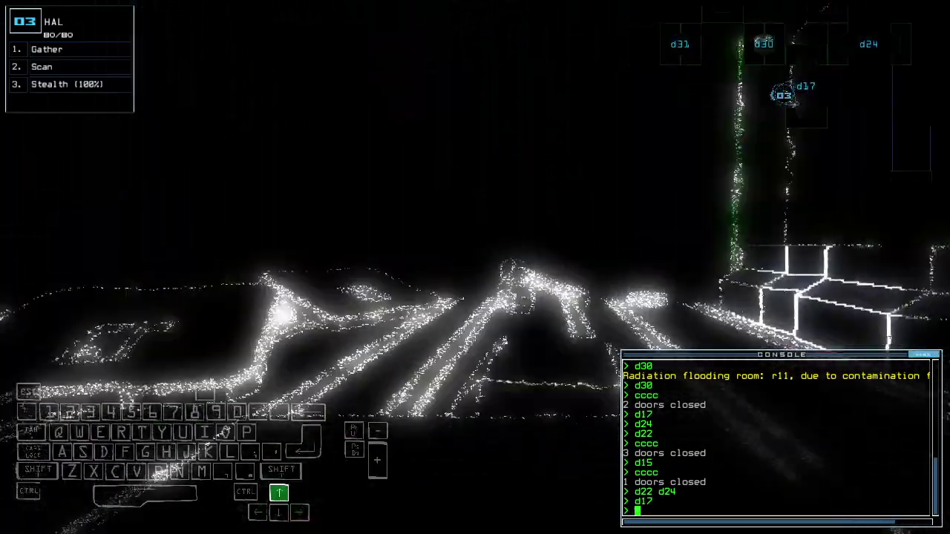
{"action": "type", "text": "cccc"}
{"action": "key", "text": "Return"}
{"action": "key", "text": "Up"}
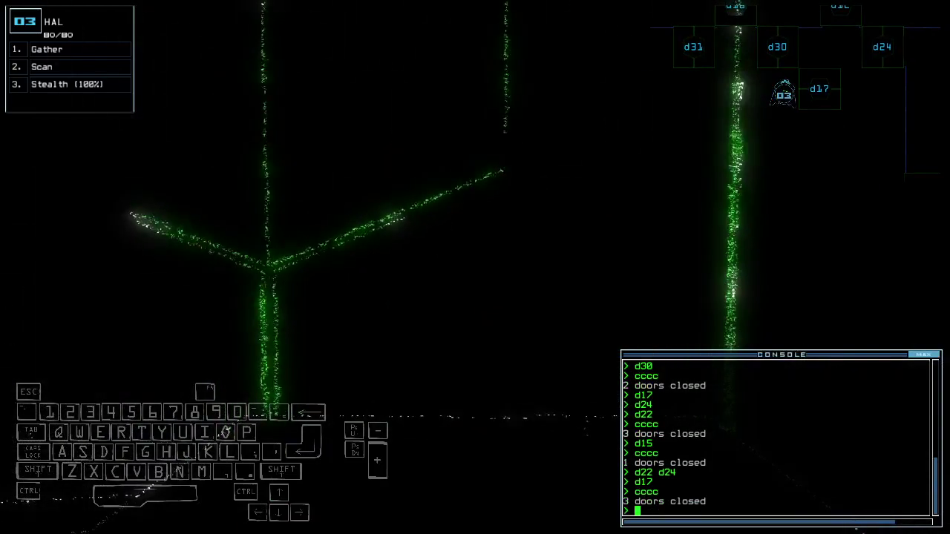
{"action": "key", "text": "Escape"}
- Open door d30 and drive drone 3 into the scrap room
{"action": "key", "text": "Down"}
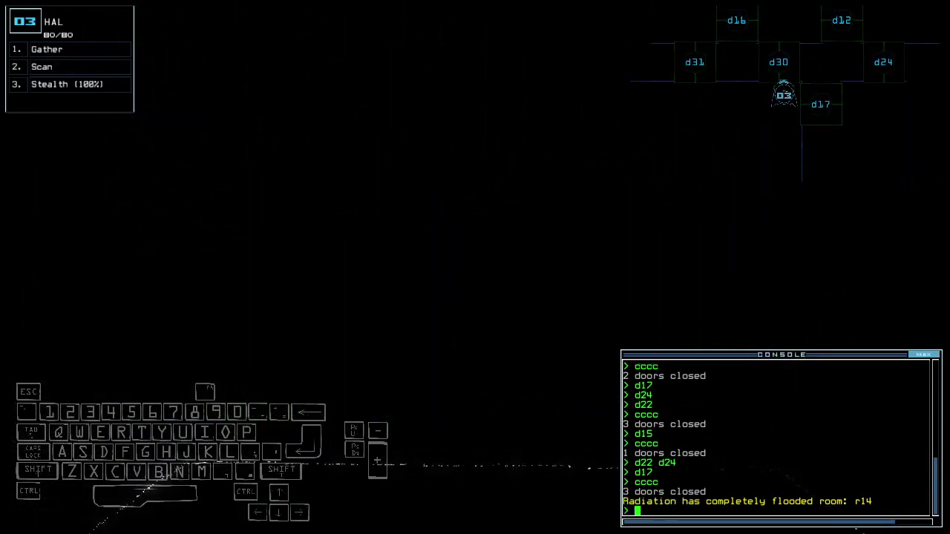
{"action": "key", "text": "Tab"}
{"action": "key", "text": "Tab"}
{"action": "key", "text": "space"}
{"action": "type", "text": "d30"}
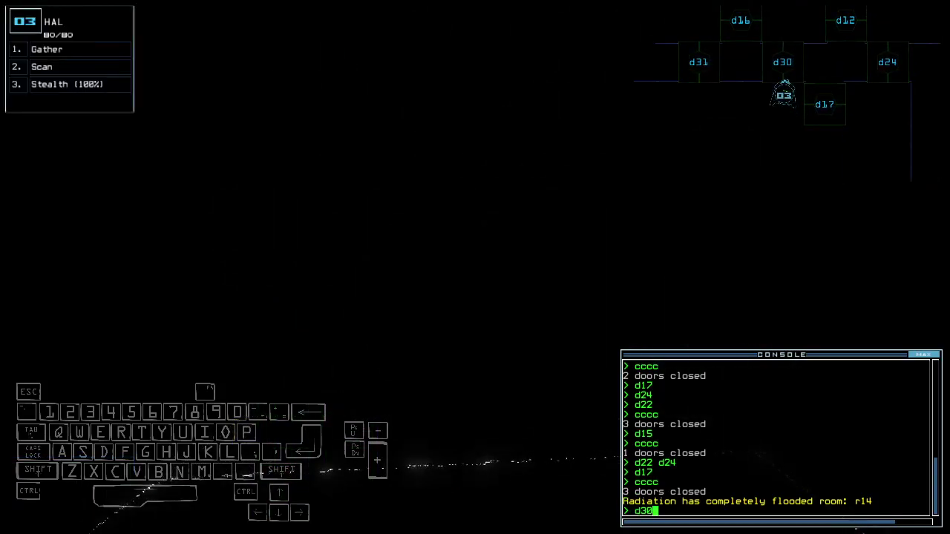
{"action": "key", "text": "Return"}
{"action": "key", "text": "Up"}
{"action": "key", "text": "Up"}
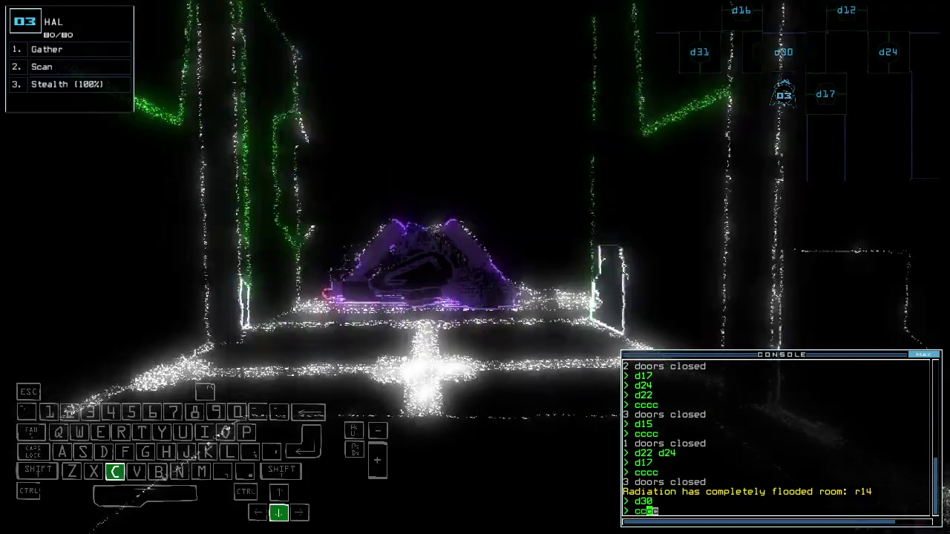
{"action": "key", "text": "Return"}
{"action": "key", "text": "Up"}
{"action": "key", "text": "Up"}
{"action": "key", "text": "Return"}
{"action": "type", "text": "g"}
- Gather scrap twice with g, then back drone 3 away from the hazard
{"action": "key", "text": "Return"}
{"action": "key", "text": "Right"}
{"action": "type", "text": "g"}
{"action": "key", "text": "Return"}
{"action": "key", "text": "Down"}
{"action": "key", "text": "Down"}
{"action": "type", "text": "cccc"}
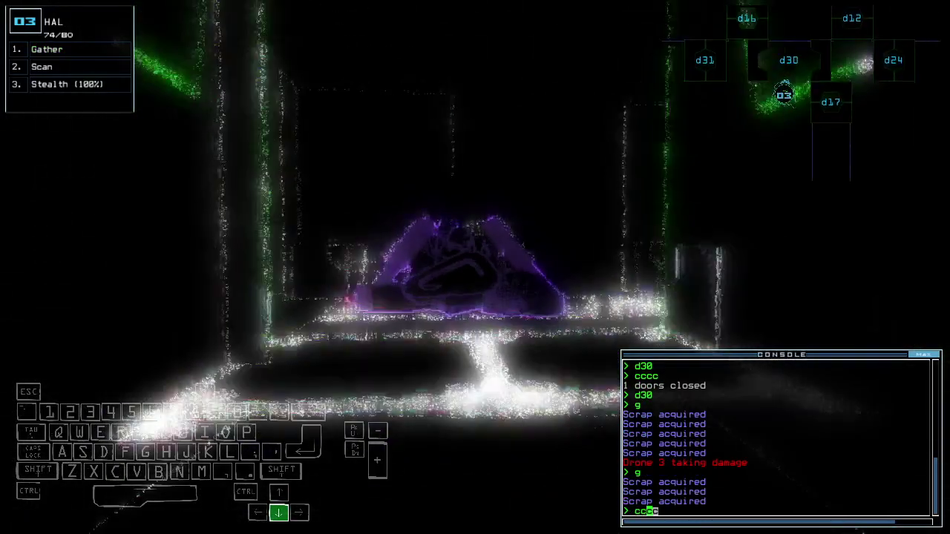
- Close the doors, degauss drone 3, and open door d17
{"action": "key", "text": "Return"}
{"action": "type", "text": "degauss"}
{"action": "key", "text": "Return"}
{"action": "type", "text": "d17"}
{"action": "key", "text": "Return"}
{"action": "key", "text": "space"}
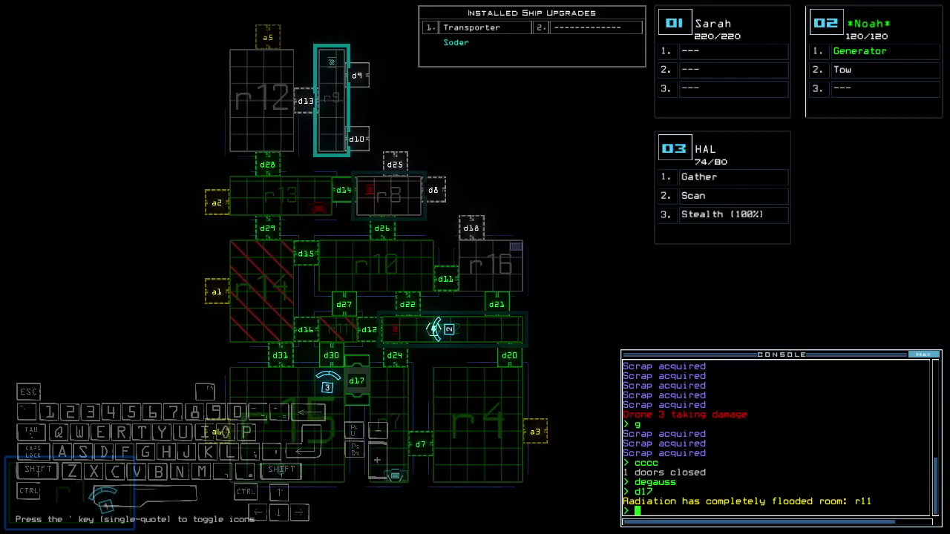
- Drive drone 3 forward, close the doors, and open door d24
{"action": "key", "text": "Up"}
{"action": "key", "text": "space"}
{"action": "key", "text": "Up"}
{"action": "type", "text": "cccc"}
{"action": "key", "text": "Return"}
{"action": "key", "text": "space"}
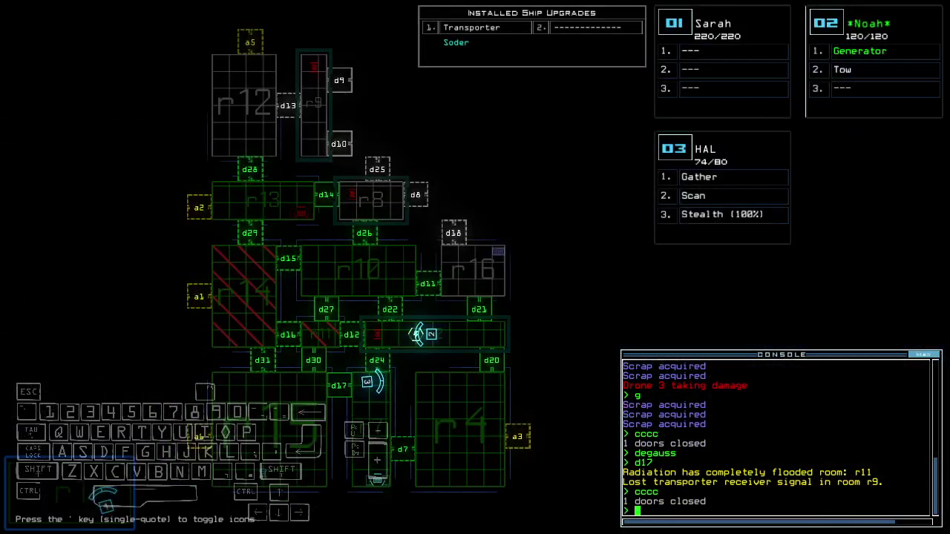
{"action": "type", "text": "d24"}
{"action": "key", "text": "Return"}
{"action": "key", "text": "space"}
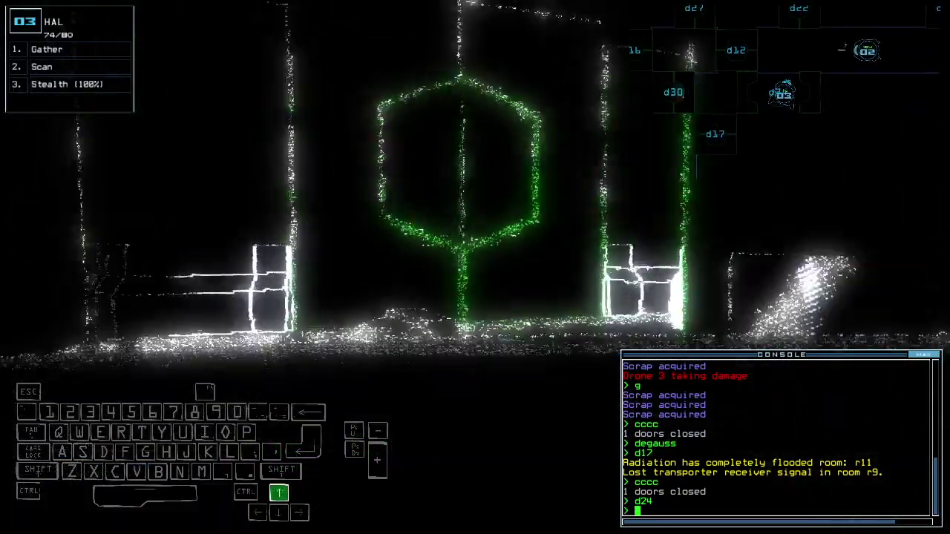
- Open doors d22 and d26, advance drone 3, and toggle door d24
{"action": "key", "text": "space"}
{"action": "type", "text": "d22 d26"}
{"action": "key", "text": "Return"}
{"action": "key", "text": "space"}
{"action": "key", "text": "Up"}
{"action": "type", "text": "d2"}
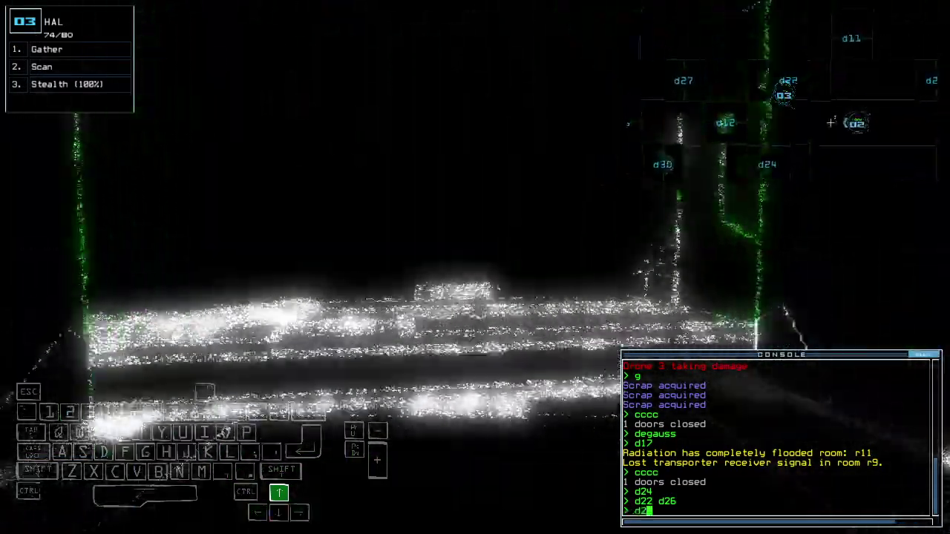
{"action": "type", "text": "4"}
{"action": "key", "text": "Return"}
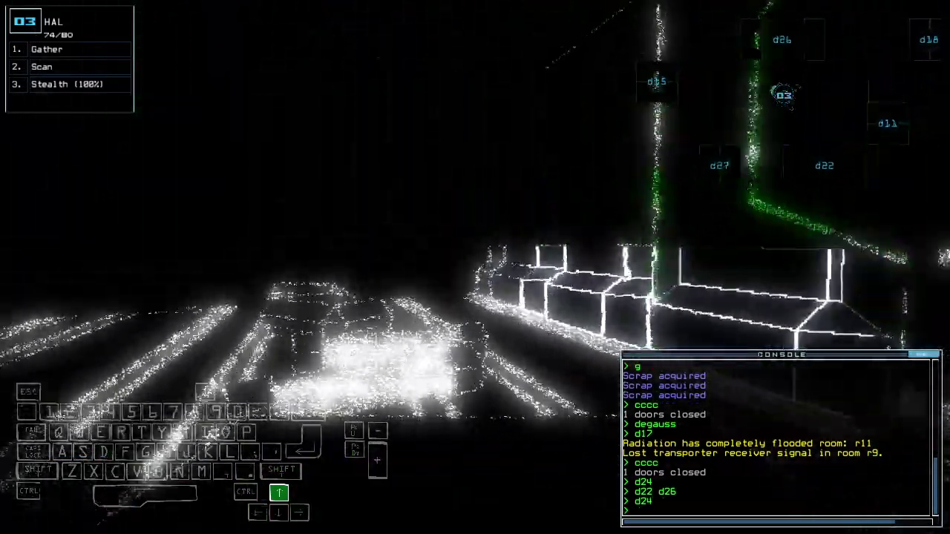
- Steer drone 3 through the rooms up toward room r10
{"action": "key", "text": "Up"}
{"action": "key", "text": "Up"}
{"action": "key", "text": "Down"}
{"action": "key", "text": "Down"}
{"action": "key", "text": "Right"}
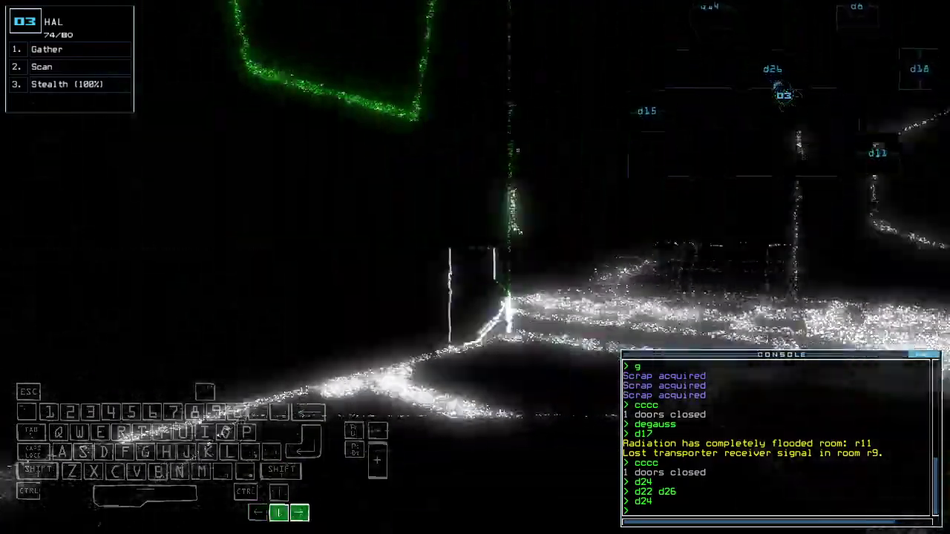
{"action": "key", "text": "Down"}
- Drive drone 2 forward and switch off Noah's Generator
{"action": "key", "text": "Right"}
{"action": "key", "text": "space"}
{"action": "key", "text": "F2"}
{"action": "key", "text": "Up"}
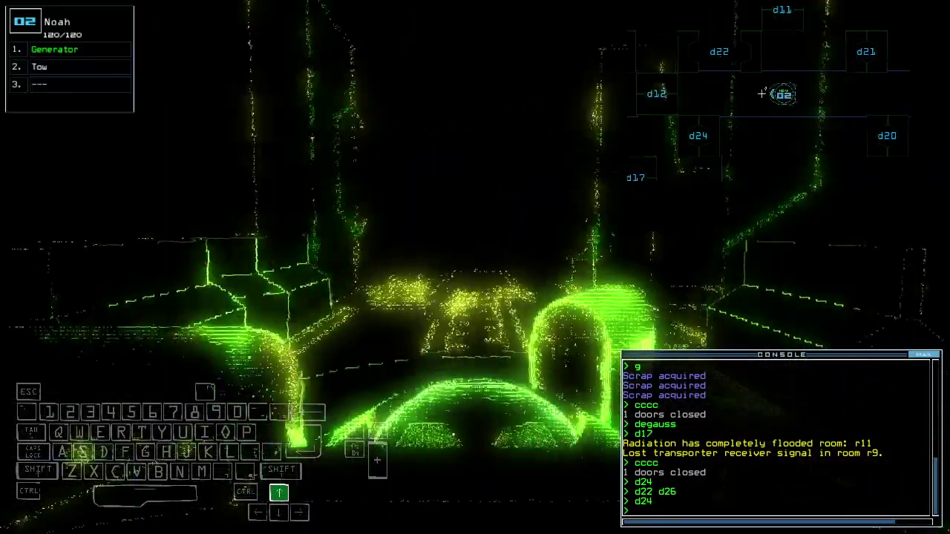
{"action": "key", "text": "Up"}
{"action": "key", "text": "Up"}
{"action": "key", "text": "Up"}
{"action": "key", "text": "space"}
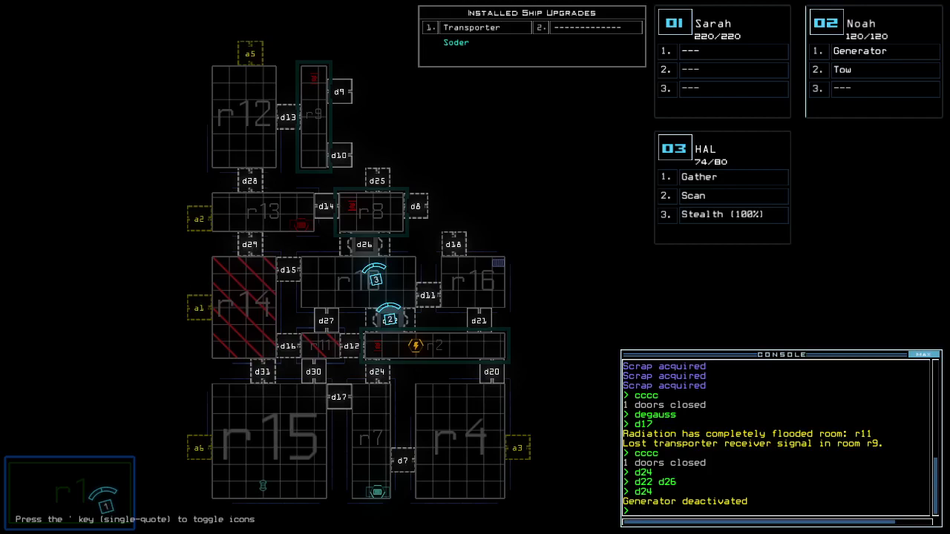
- Glance at drone 3's camera, then nudge it toward door d26
{"action": "key", "text": "space"}
{"action": "key", "text": "space"}
{"action": "key", "text": "space"}
{"action": "key", "text": "Up"}
{"action": "key", "text": "space"}
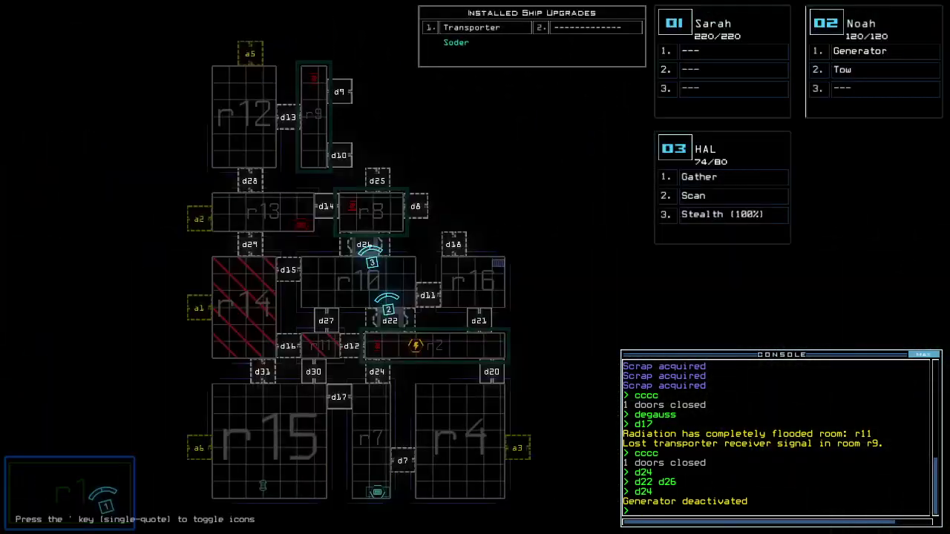
{"action": "type", "text": "navigate 2 "}
{"action": "type", "text": "r"}
{"action": "type", "text": "2"}
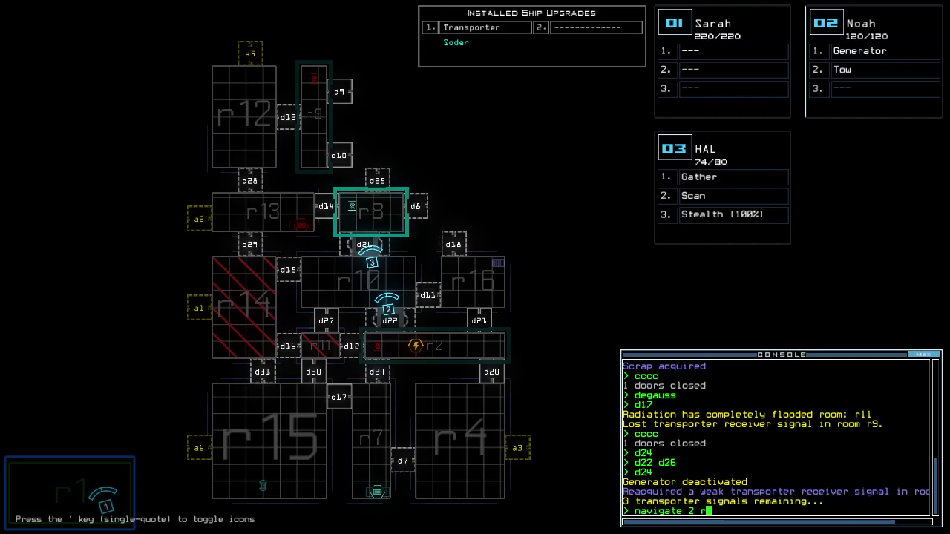
{"action": "type", "text": "8"}
- Send drone 2 to r8 and teleport drones 2 and 3 home to r1 with tp
{"action": "key", "text": "Return"}
{"action": "key", "text": "3"}
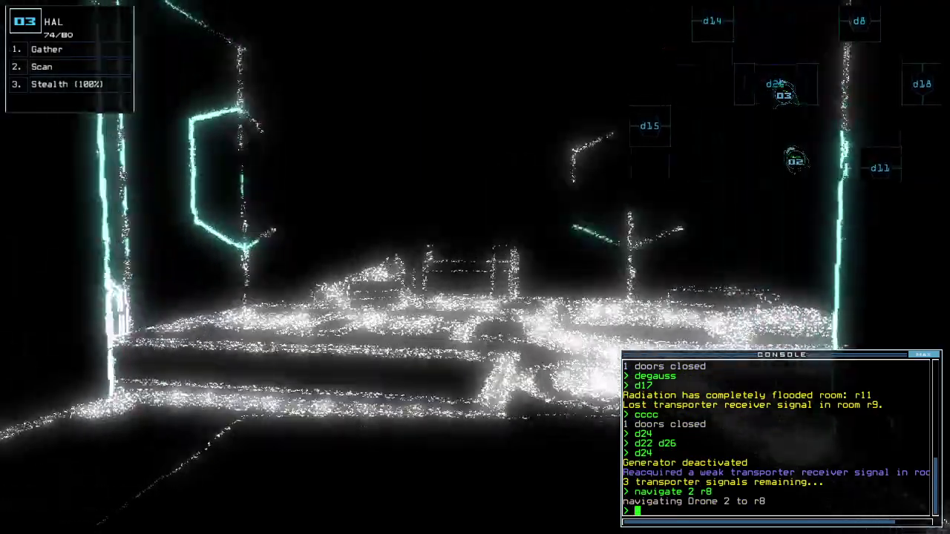
{"action": "type", "text": "tp"}
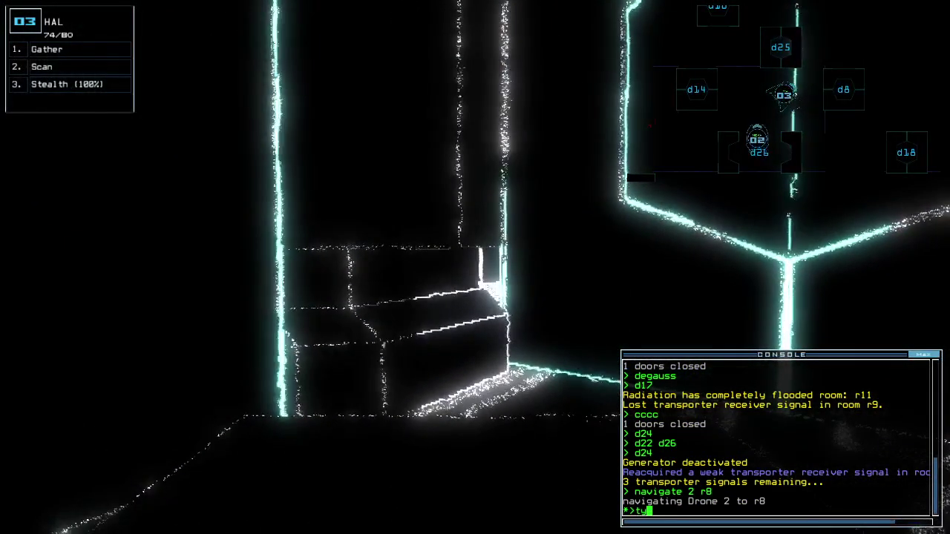
{"action": "key", "text": "Return"}
{"action": "key", "text": "Escape"}
{"action": "type", "text": "o"}
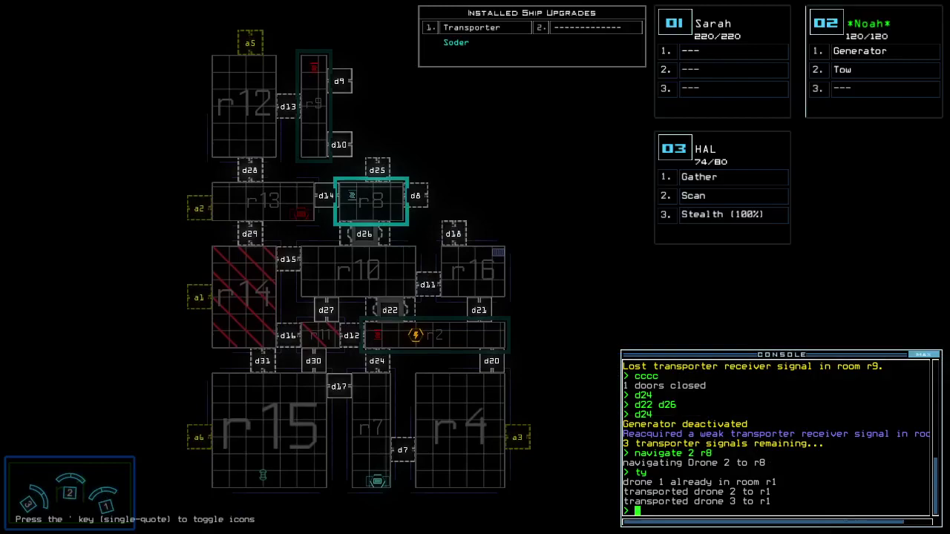
{"action": "type", "text": "u"}
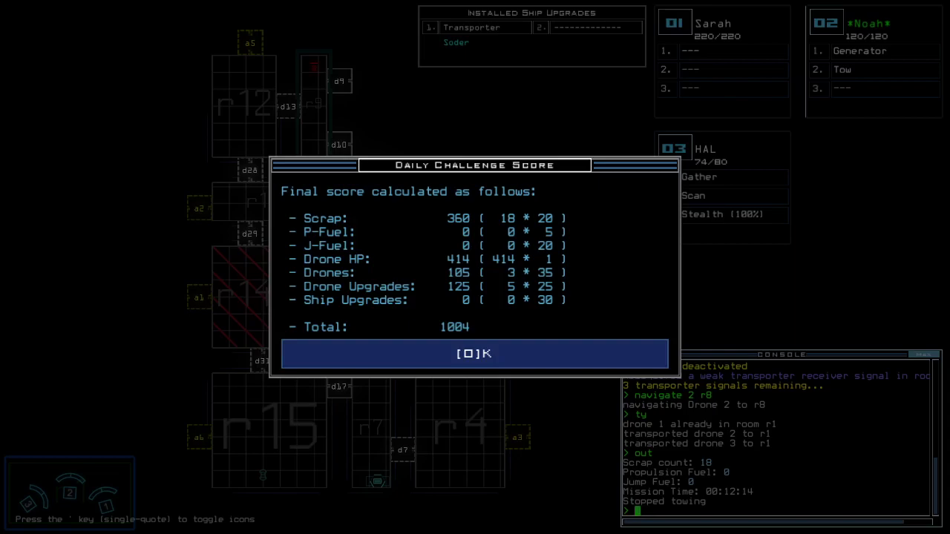
- Dismiss the 1004-point Daily Challenge Score dialog with O to reach the leaderboard
{"action": "key", "text": "o"}
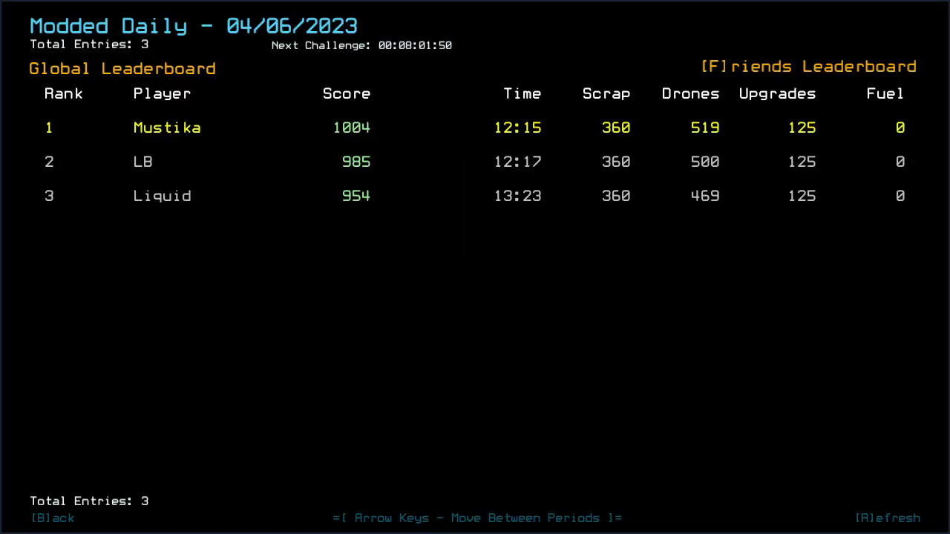